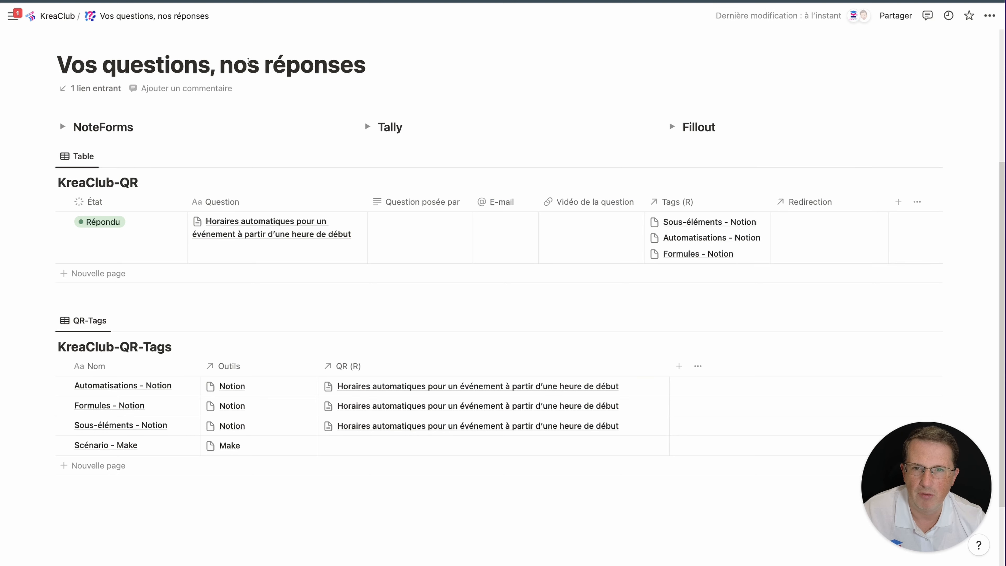
Go back to the KreaClub welcome page and open the Par 3 Contacts database page
key("super+[")
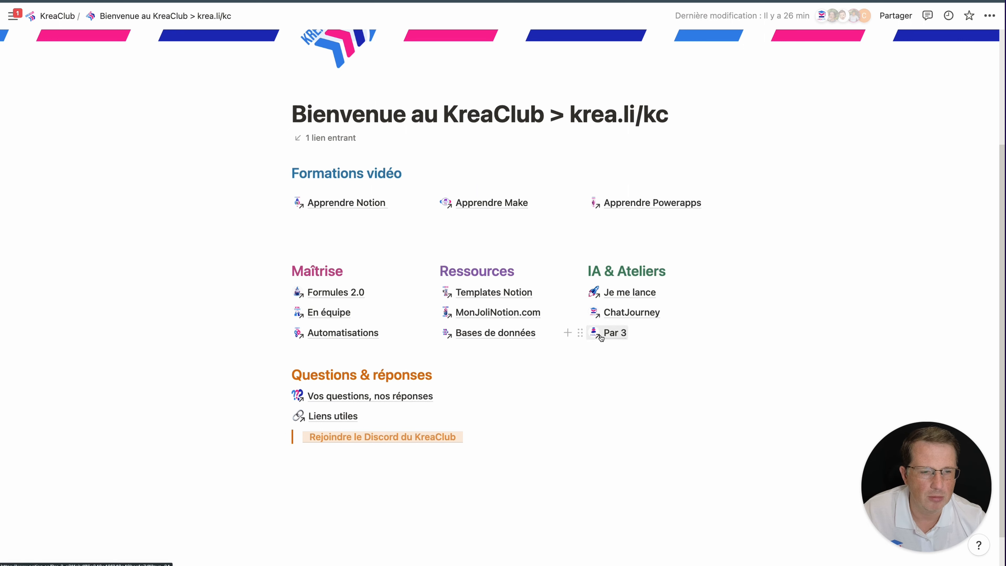
left_click(614, 333)
left_click(188, 205)
scroll(189, 205, "down", 2)
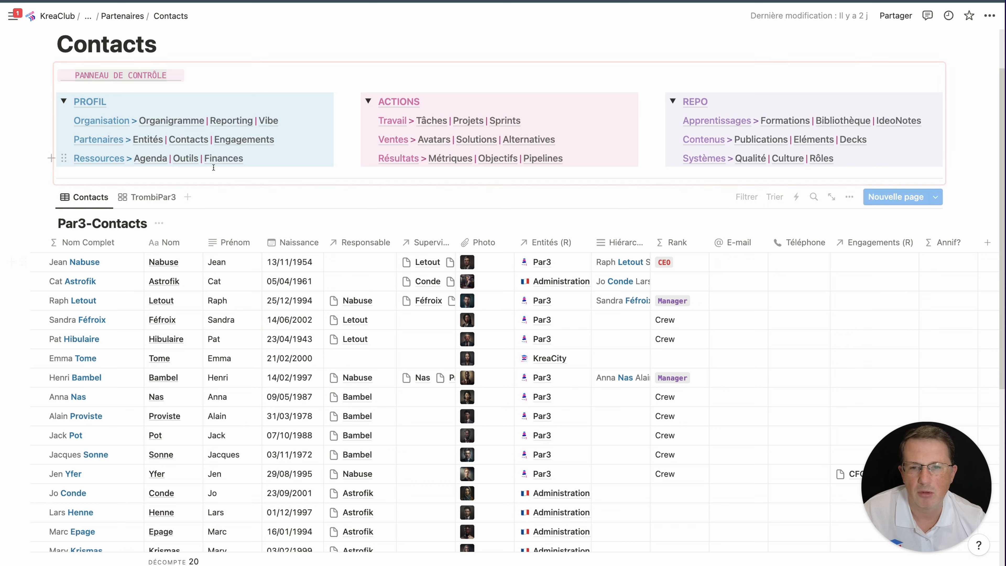
Return to the KreaClub welcome page, then switch to the Tally 'Prendre contact' form editor
mouse_move(143, 146)
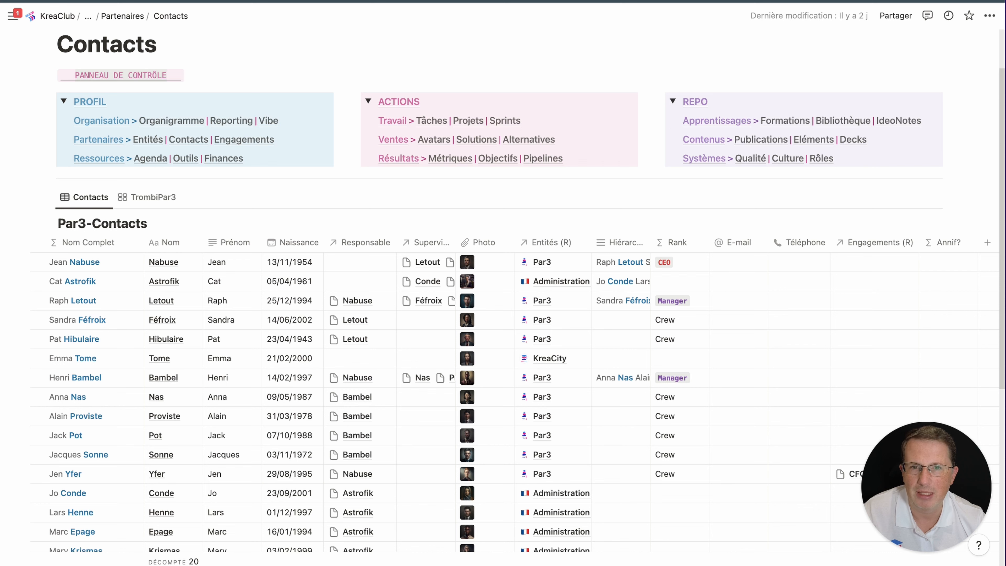
left_click(126, 1)
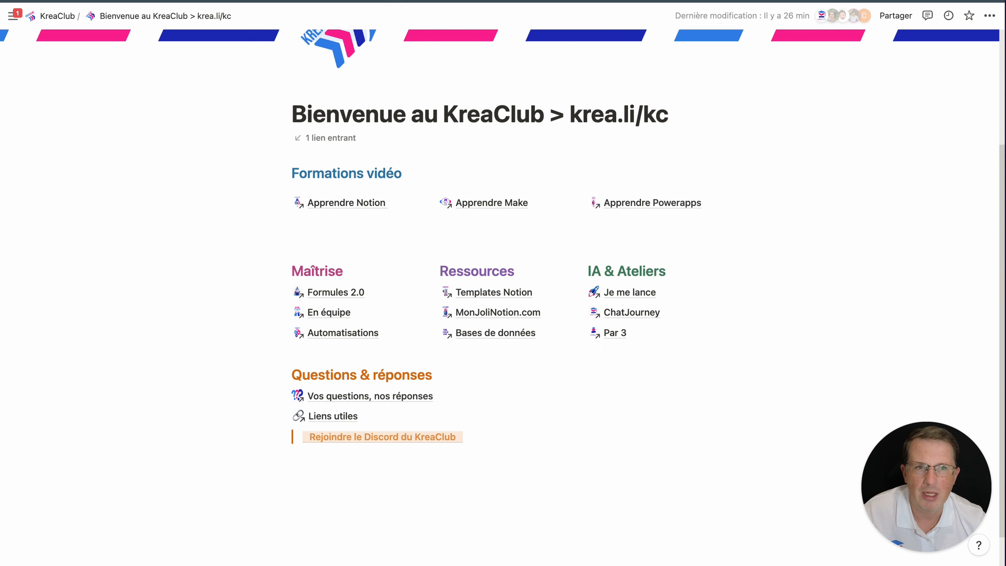
key("ctrl+Tab")
scroll(198, 246, "up", 4)
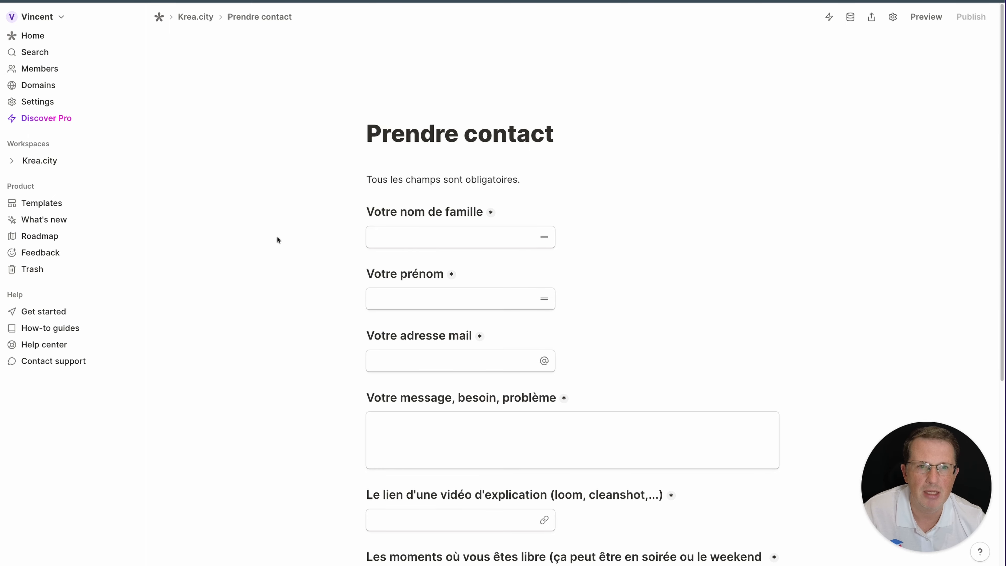
Review the Prendre contact form and check Pro pricing: $24/month yearly or $29 monthly
scroll(255, 242, "down", 2)
scroll(256, 242, "down", 1)
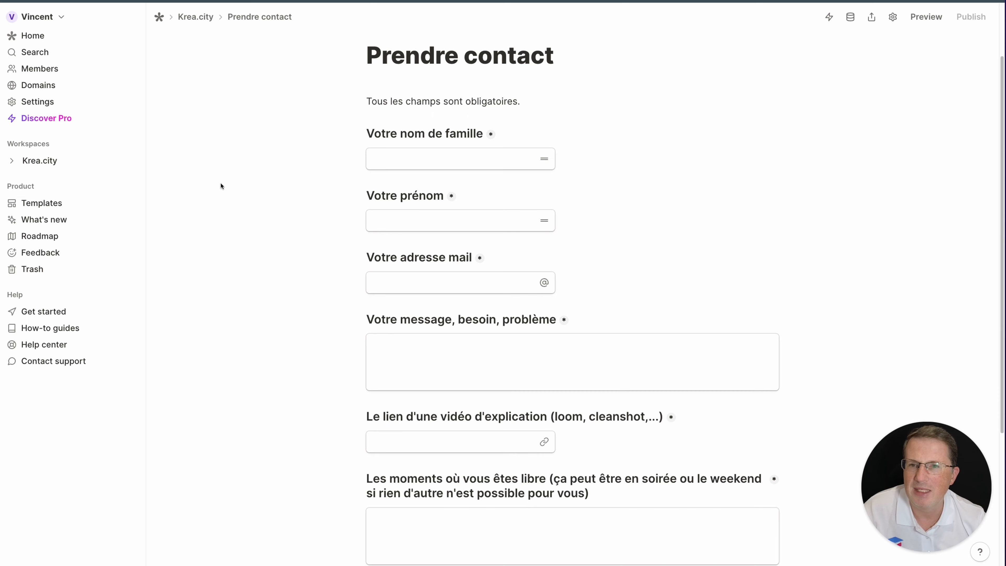
left_click(75, 119)
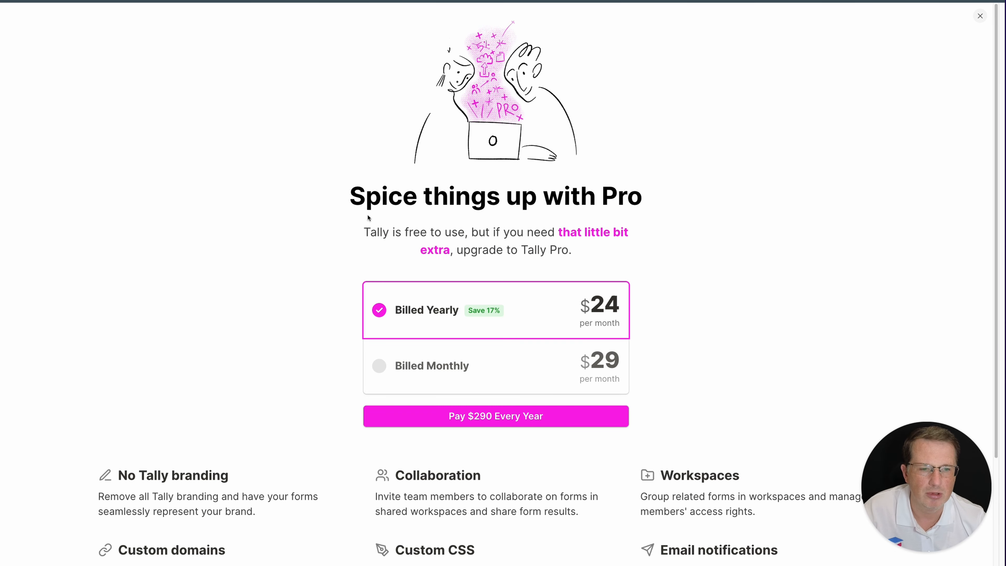
scroll(373, 238, "down", 1)
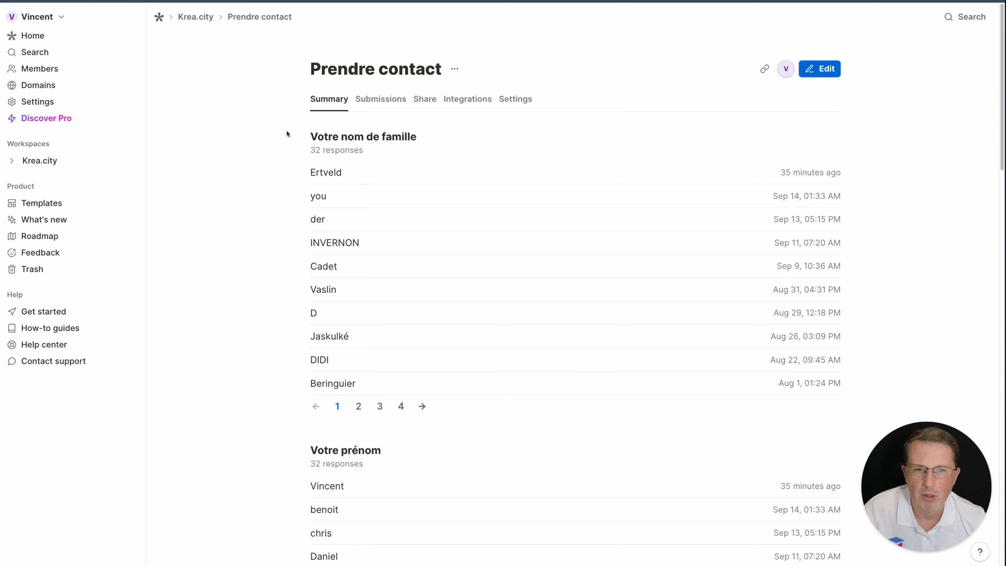
left_click(764, 68)
key("super+t")
key("super+v")
key("Return")
scroll(234, 65, "down", 5)
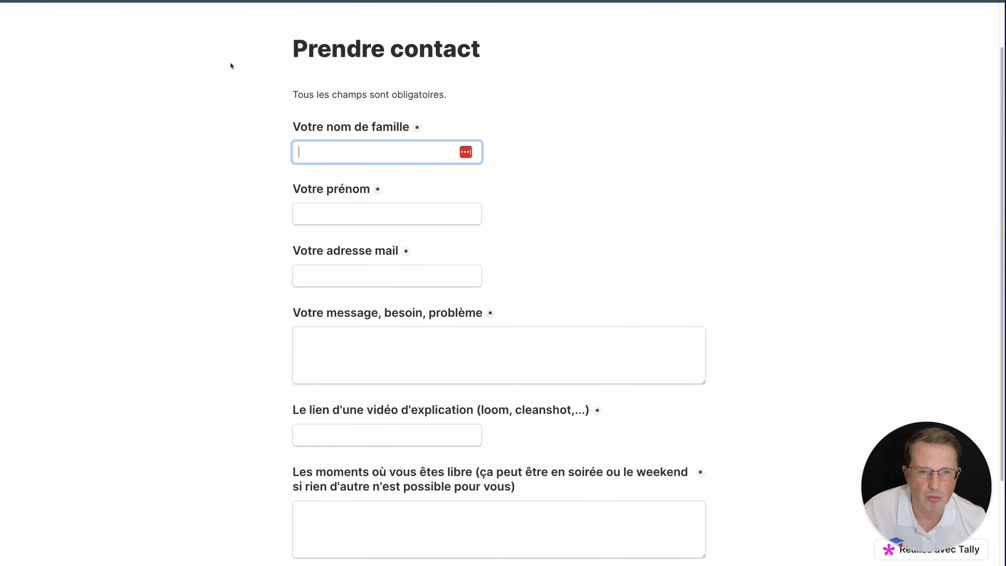
scroll(276, 128, "up", 2)
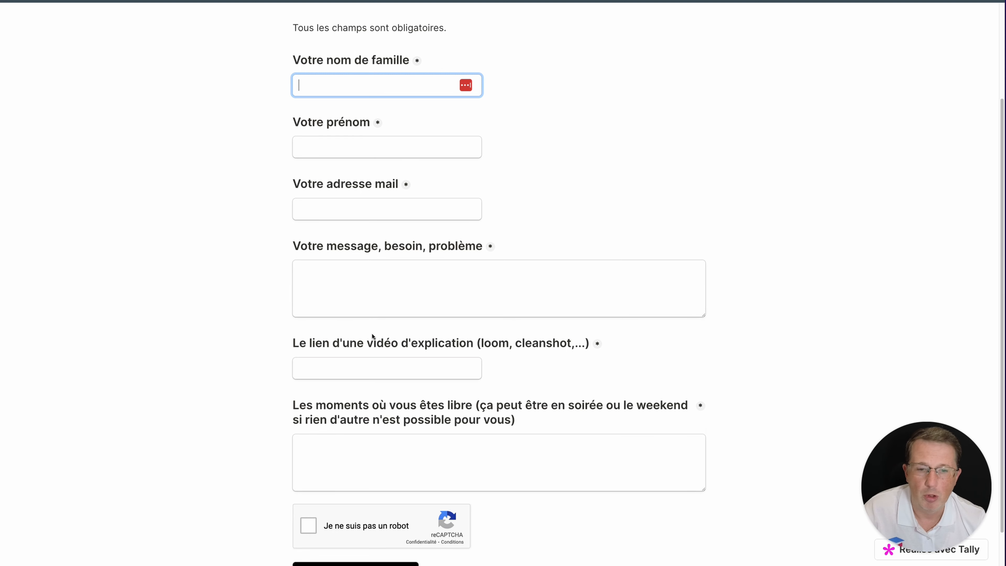
scroll(372, 333, "down", 2)
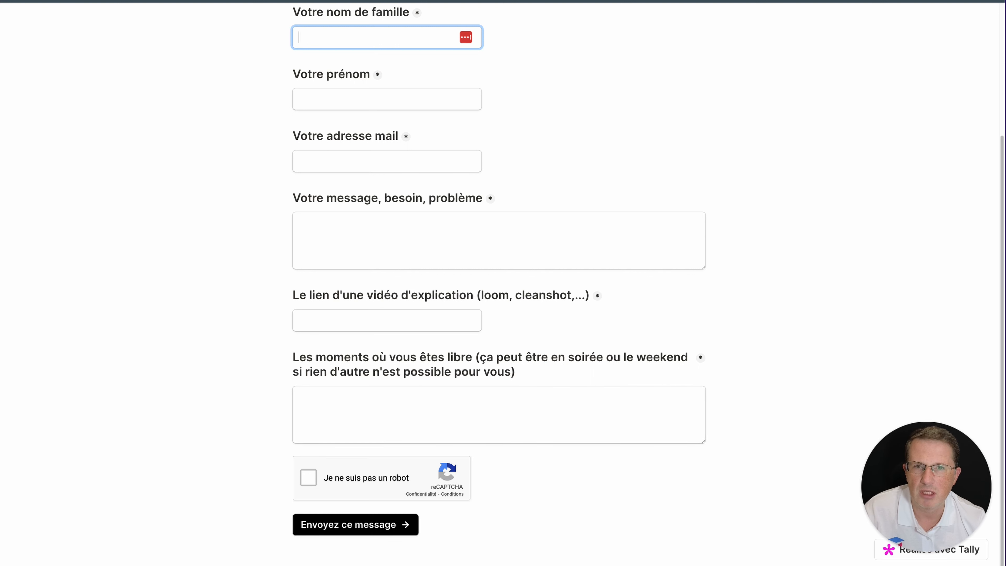
scroll(488, 114, "up", 5)
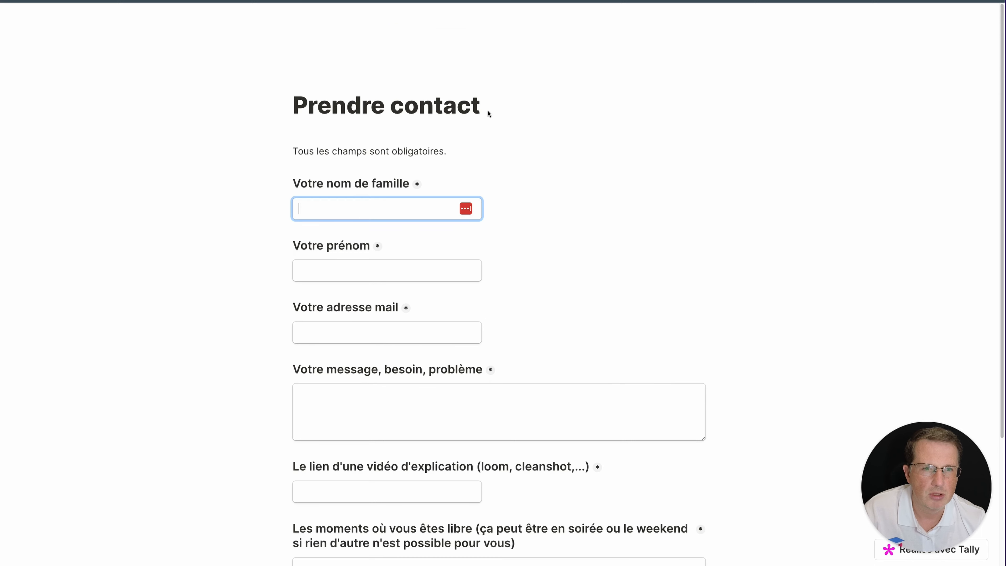
scroll(491, 90, "down", 5)
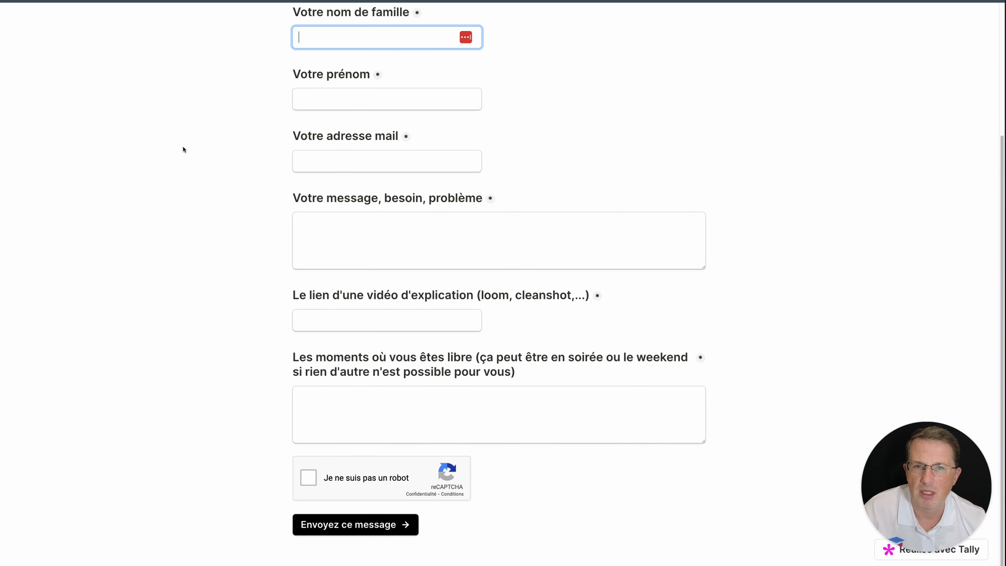
key("super+t")
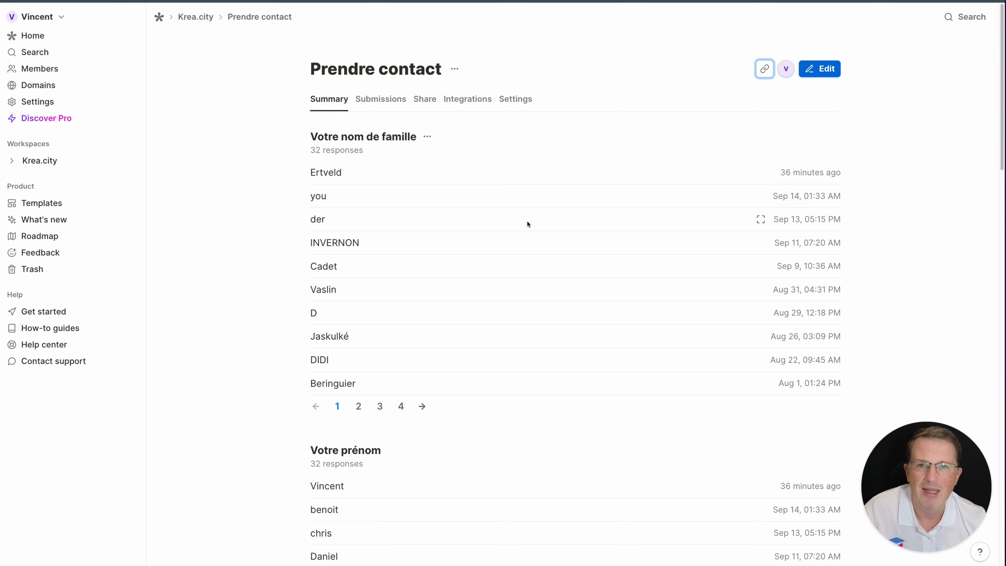
Browse the form's integrations and start the Notion connection for Prendre contact
left_click(465, 98)
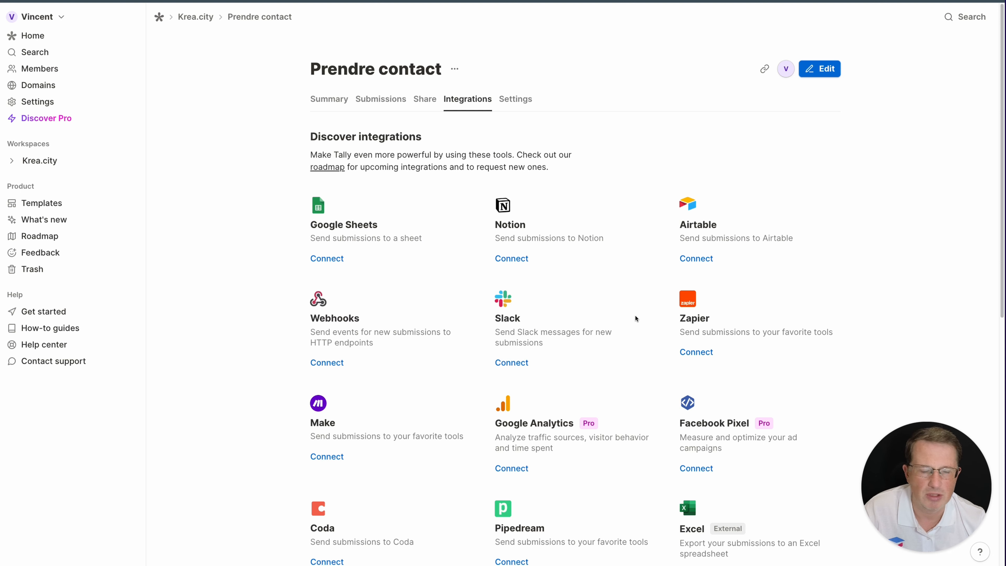
scroll(483, 348, "down", 6)
scroll(483, 348, "down", 4)
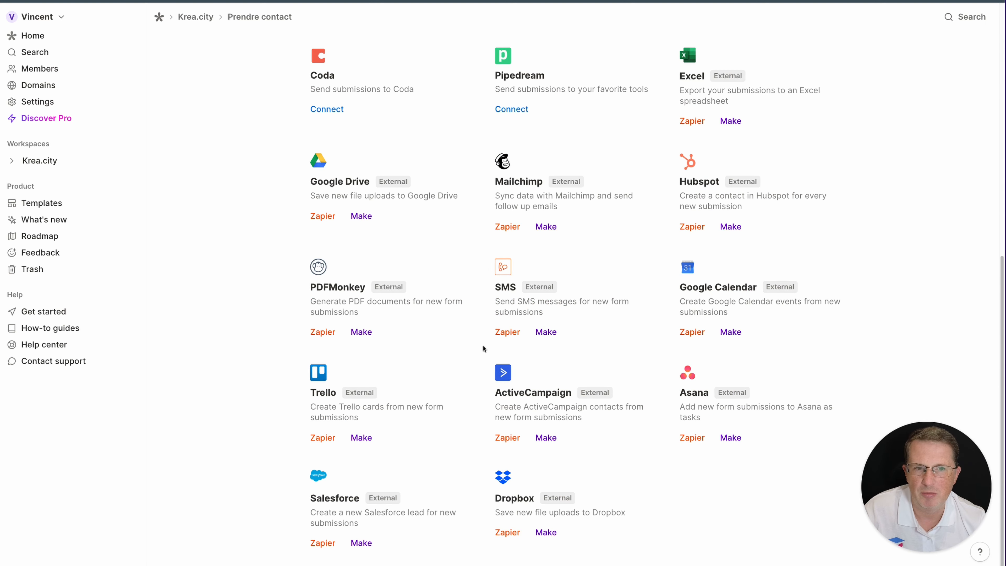
scroll(483, 348, "up", 3)
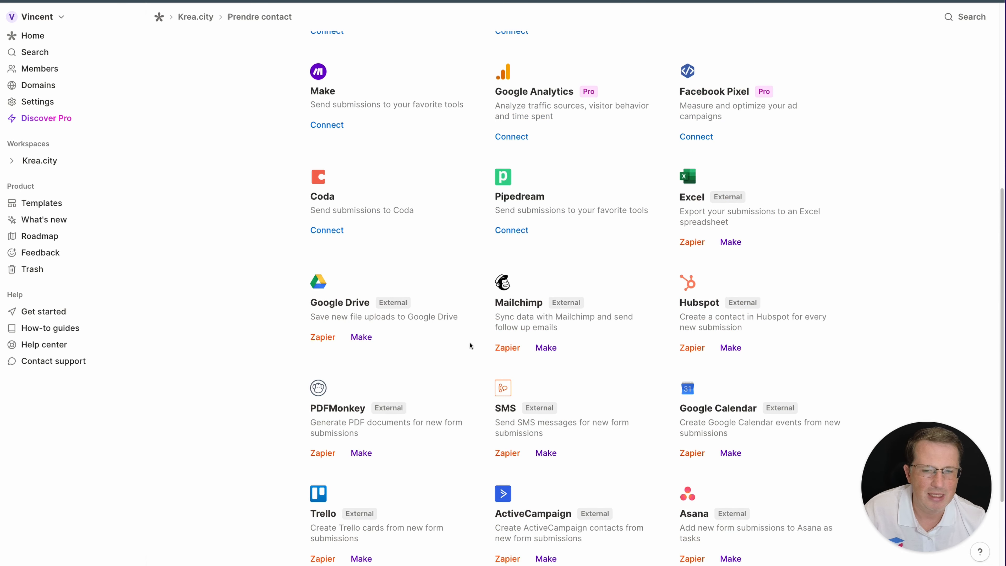
scroll(258, 372, "down", 2)
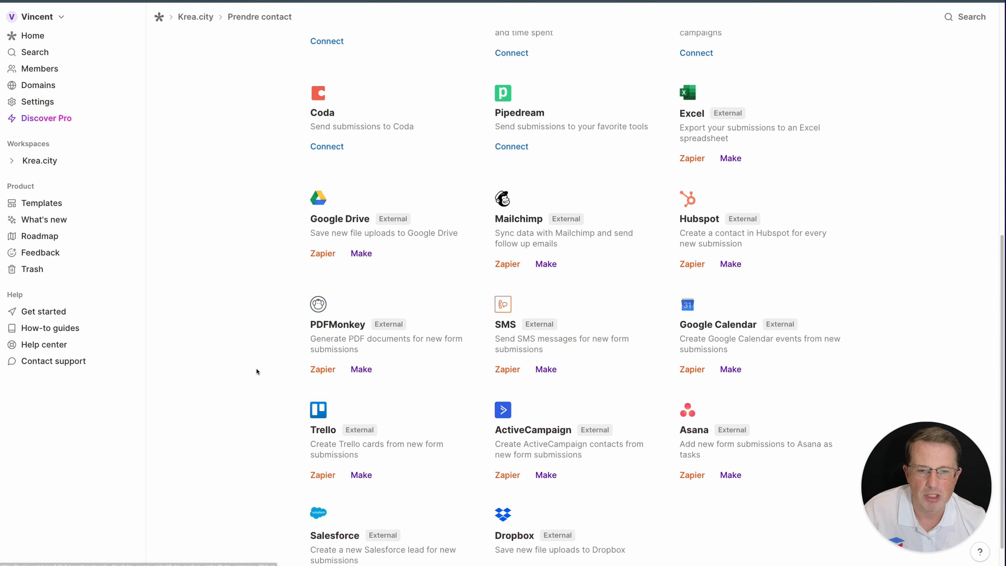
scroll(261, 370, "up", 5)
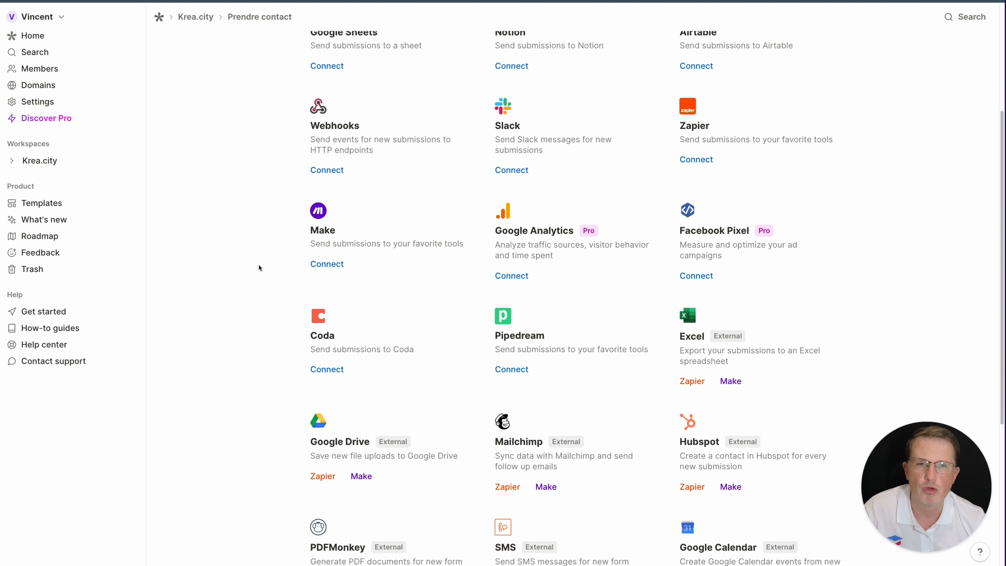
scroll(230, 286, "up", 3)
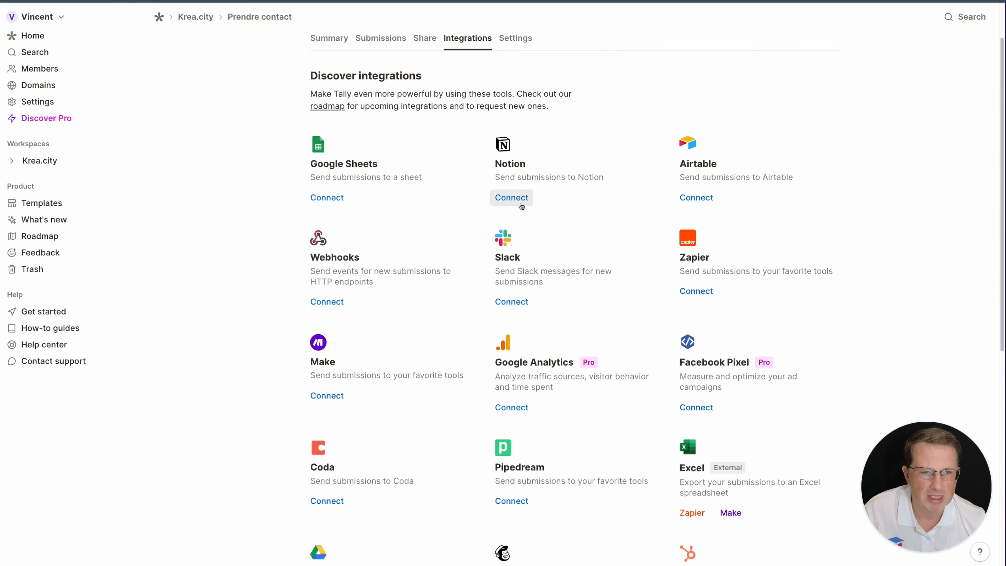
left_click(523, 204)
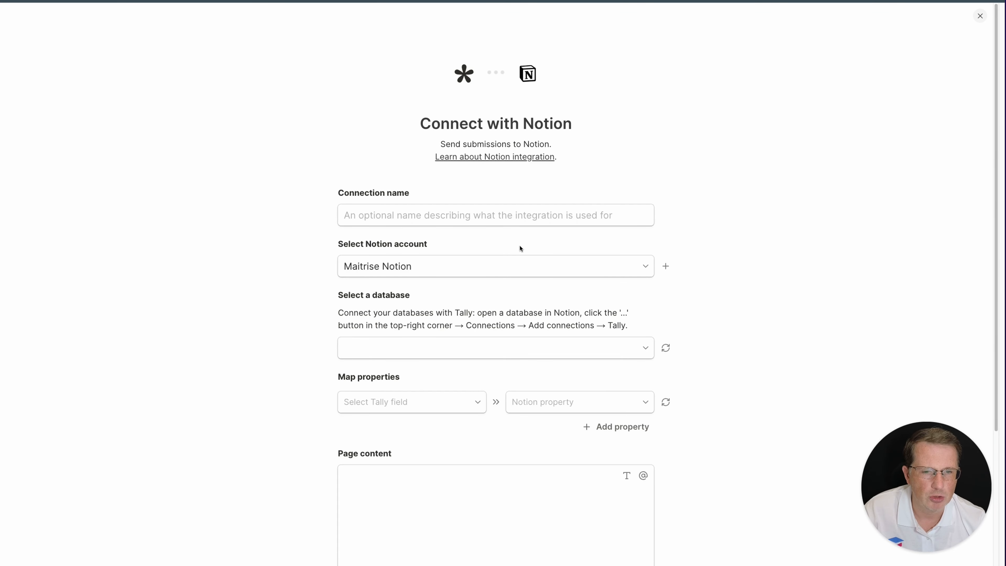
Select the Team KreaCity Notion account and the KreaClub-QR database
left_click(500, 266)
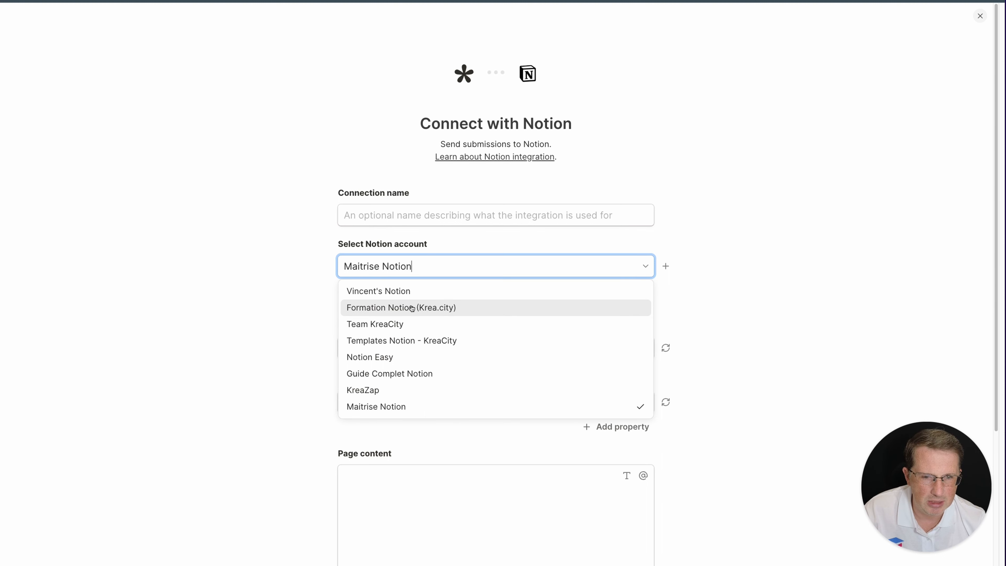
left_click(384, 323)
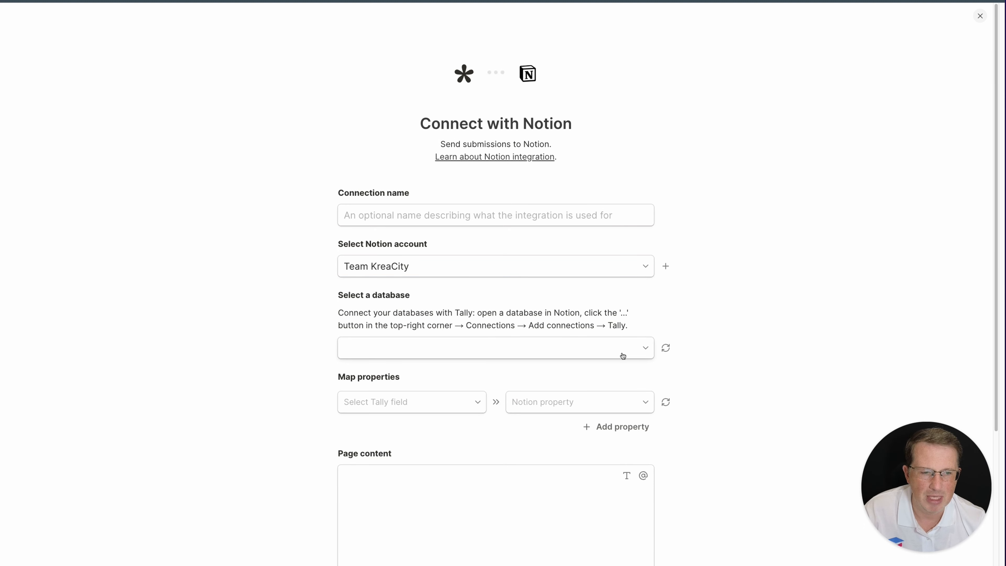
left_click(638, 349)
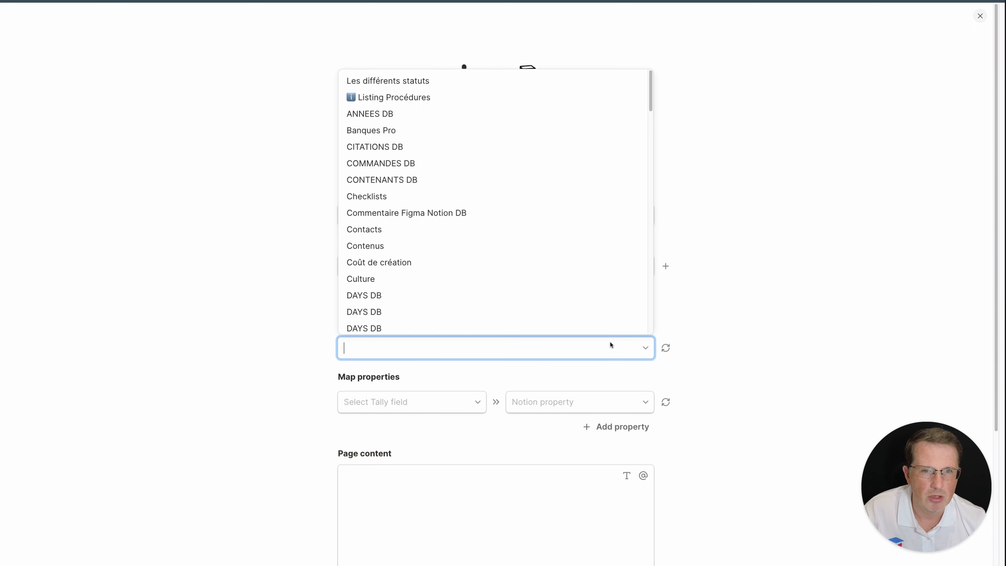
scroll(487, 305, "down", 5)
scroll(488, 305, "down", 15)
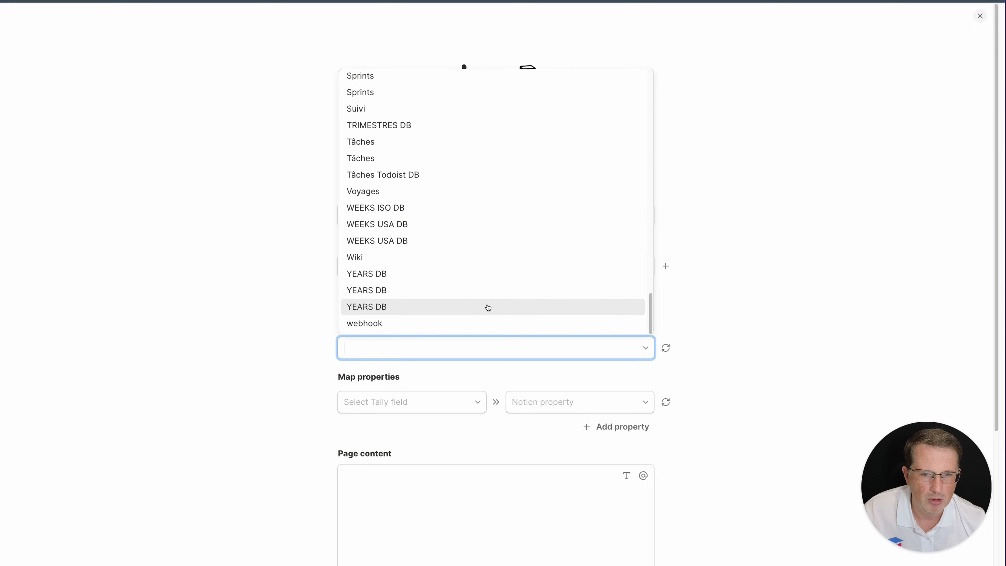
type("KreaC")
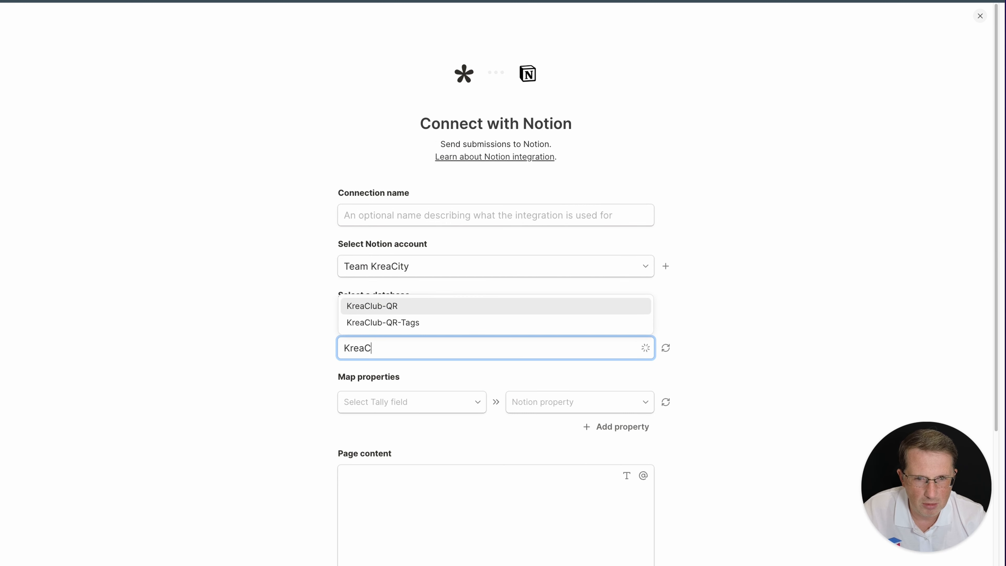
left_click(431, 310)
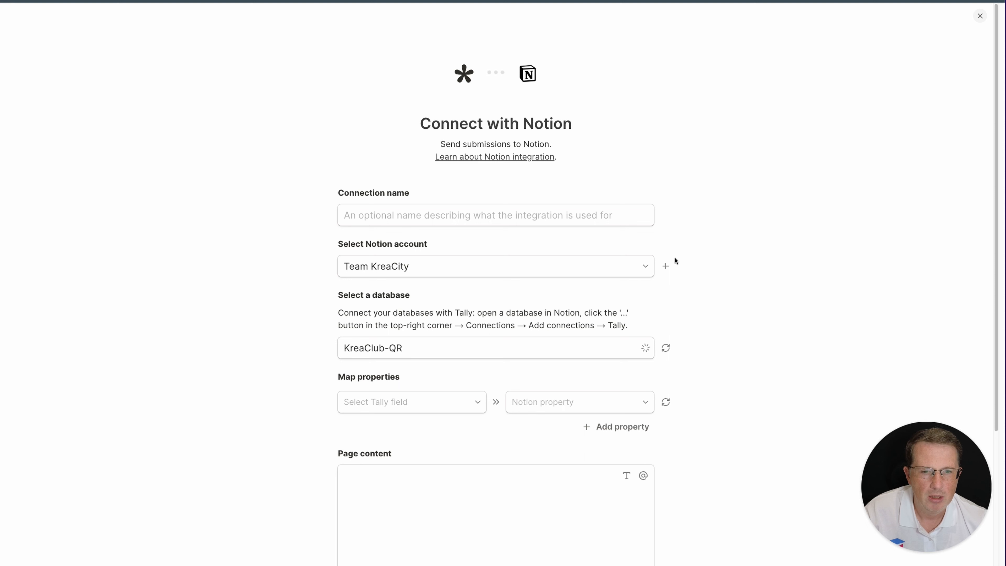
Name the Notion connection 'KreaClub QR'
left_click(462, 216)
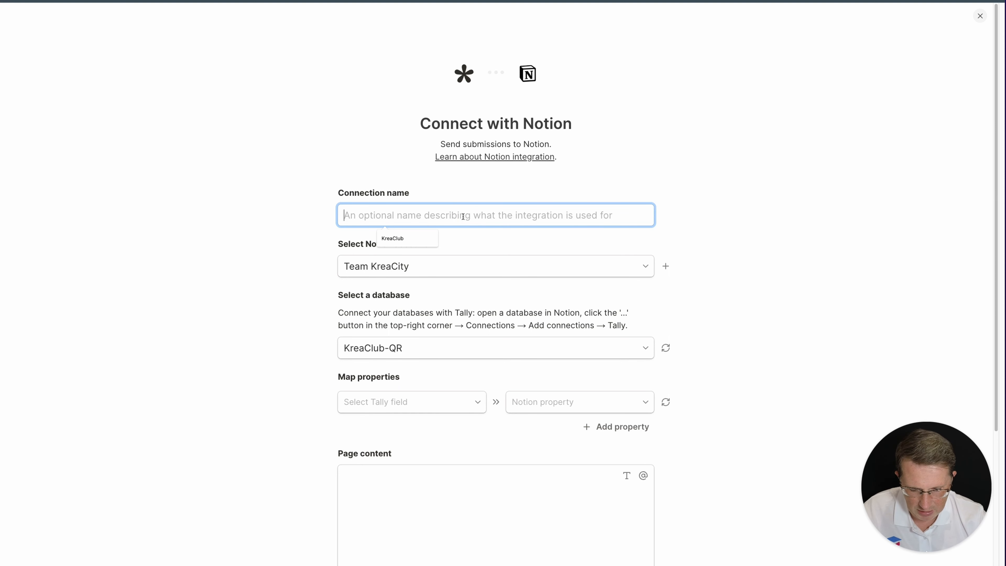
type("KreaC")
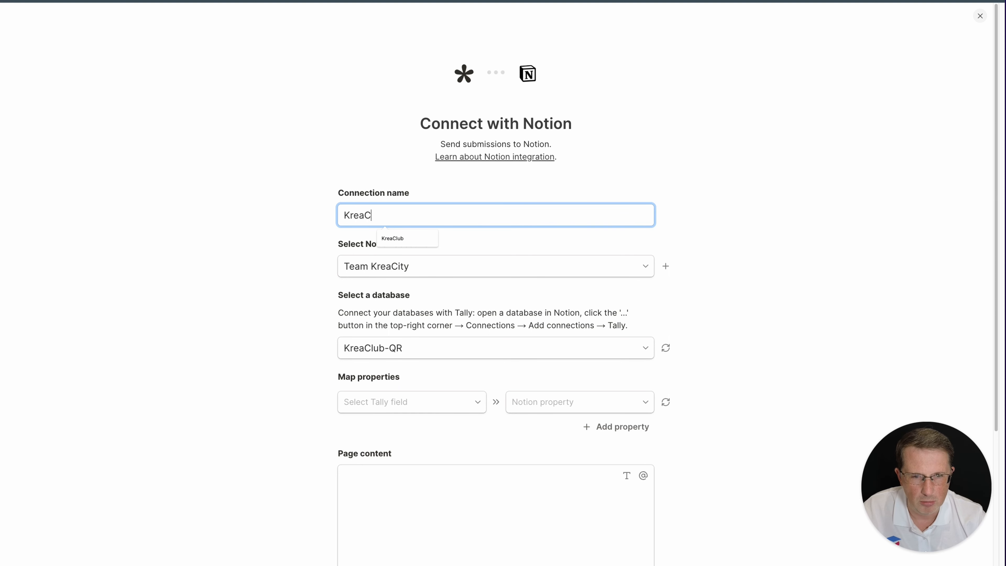
type("lub QR")
left_click(898, 242)
scroll(674, 238, "down", 3)
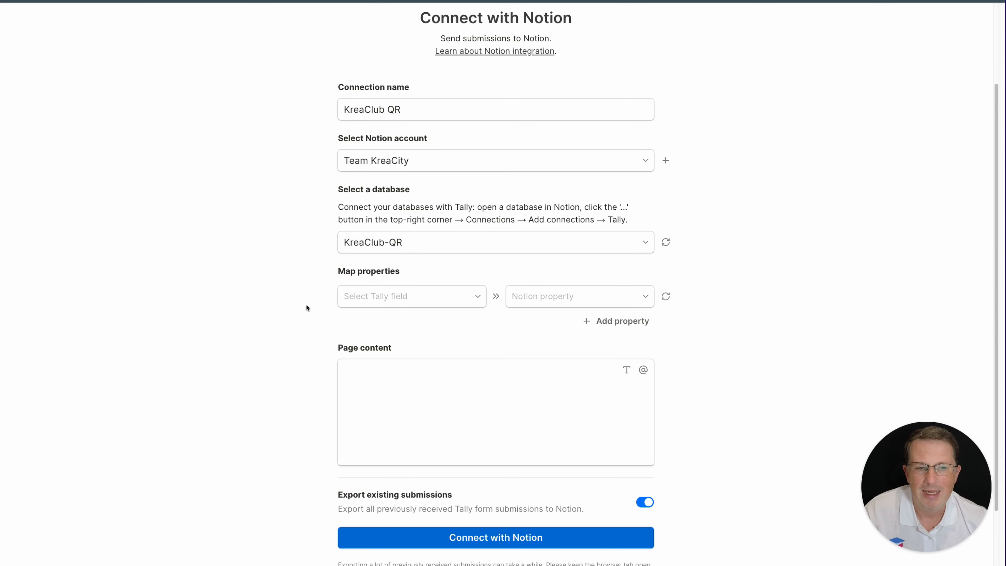
scroll(307, 308, "down", 2)
Map Votre adresse mail to E-mail and Votre nom de famille to Question posée par
left_click(365, 222)
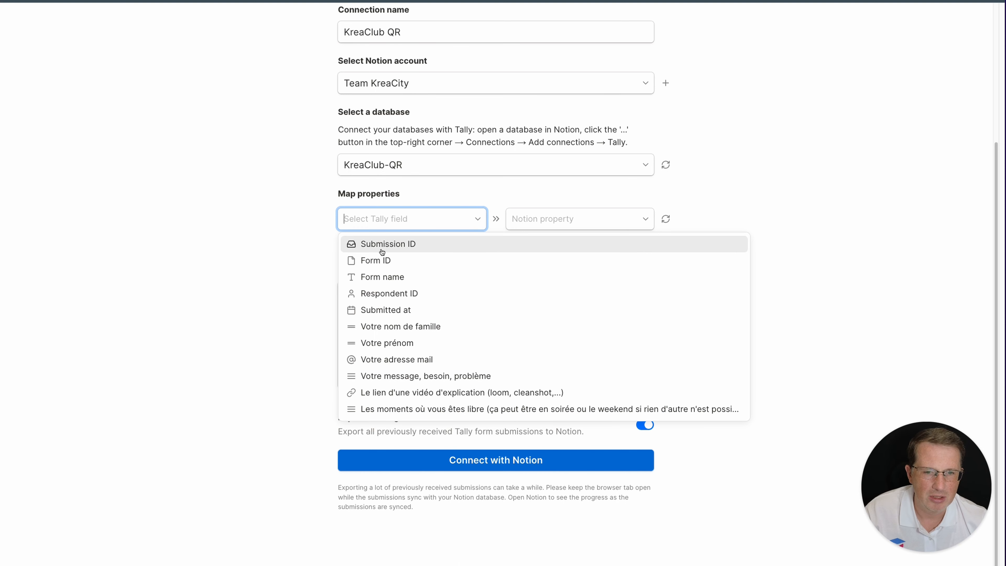
left_click(572, 221)
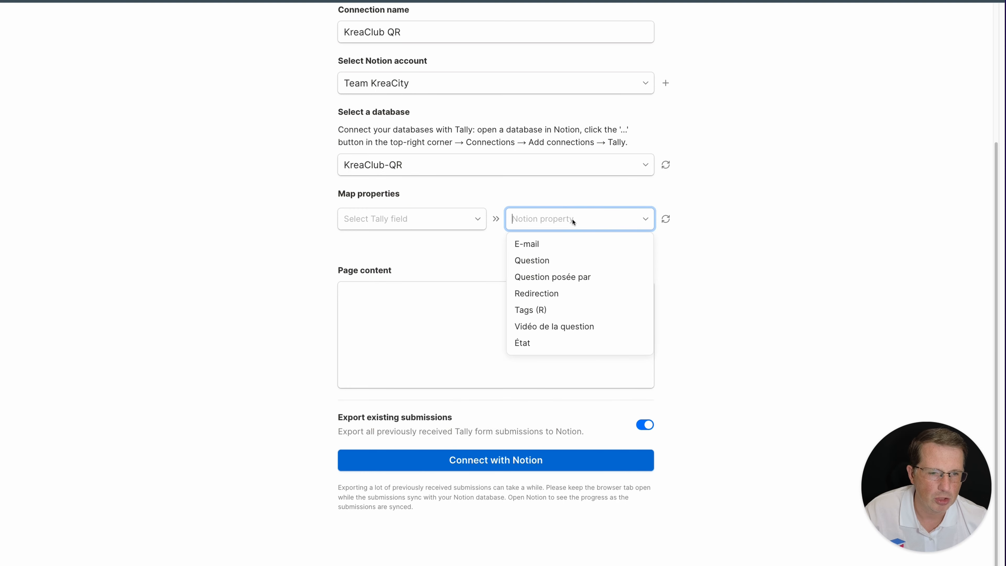
left_click(543, 246)
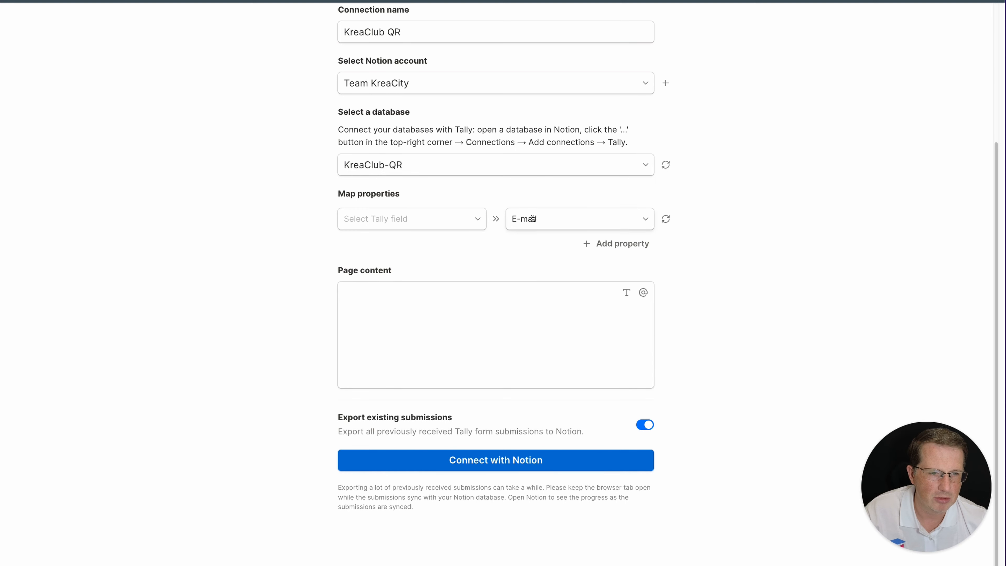
left_click(478, 220)
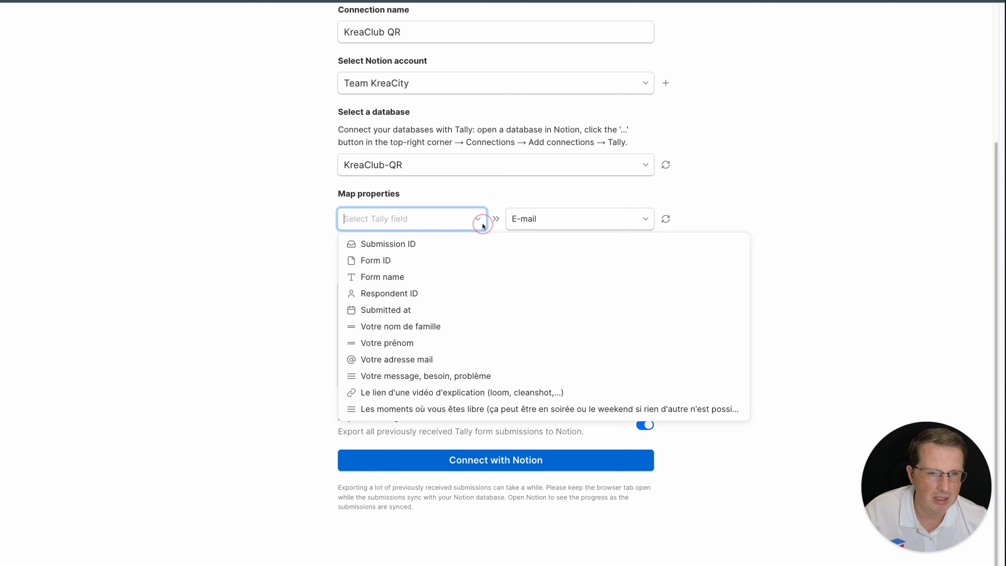
left_click(407, 360)
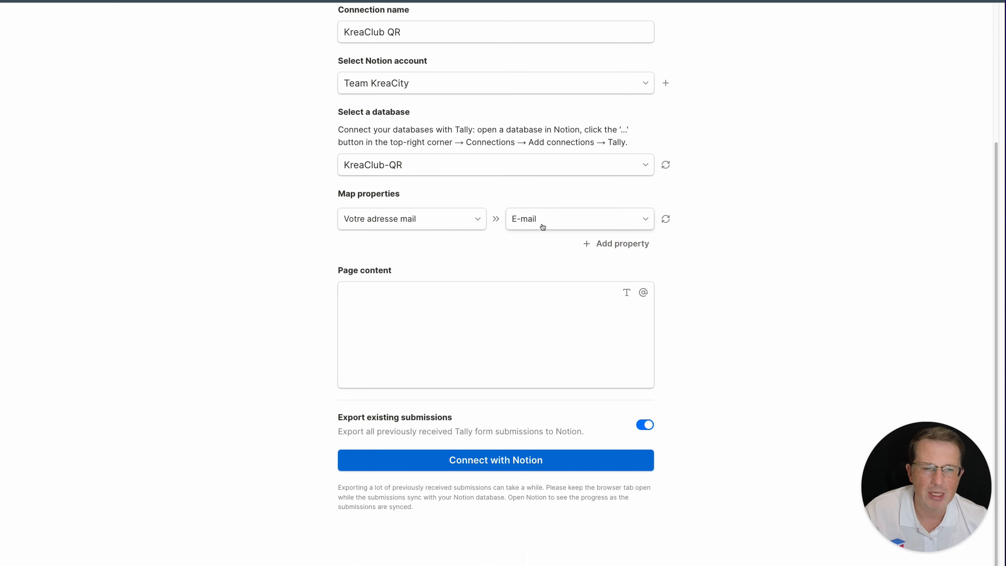
left_click(594, 244)
left_click(395, 250)
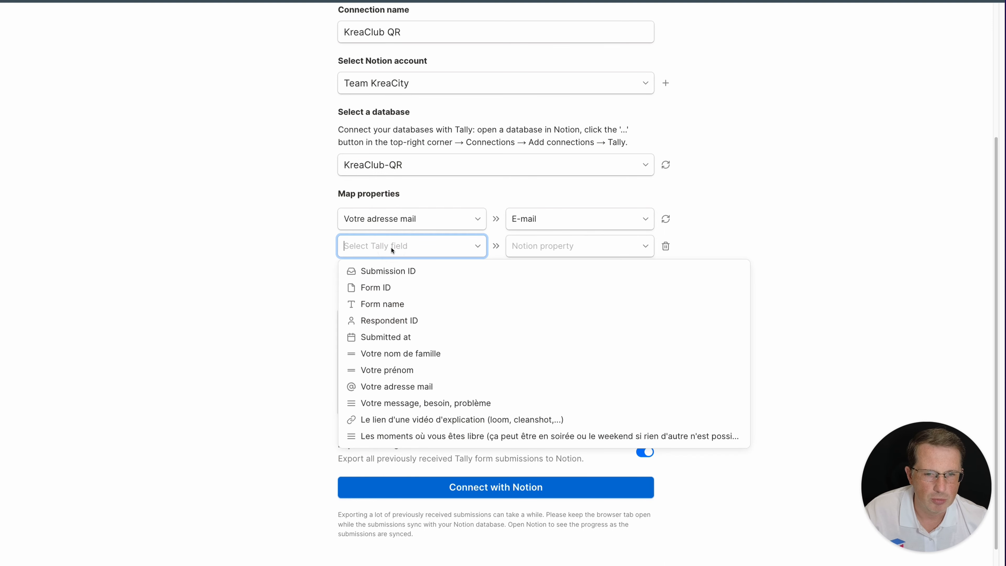
left_click(387, 353)
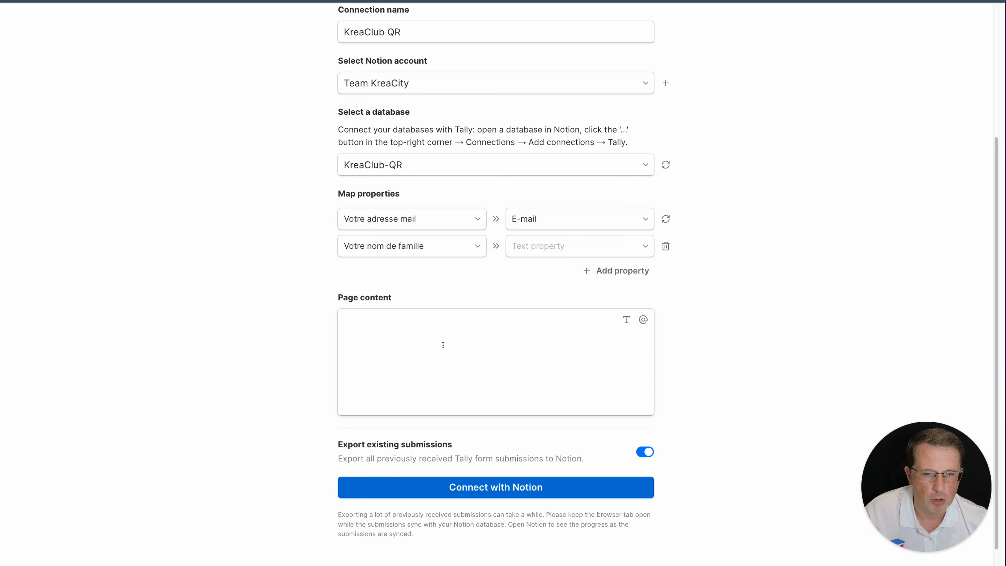
left_click(543, 246)
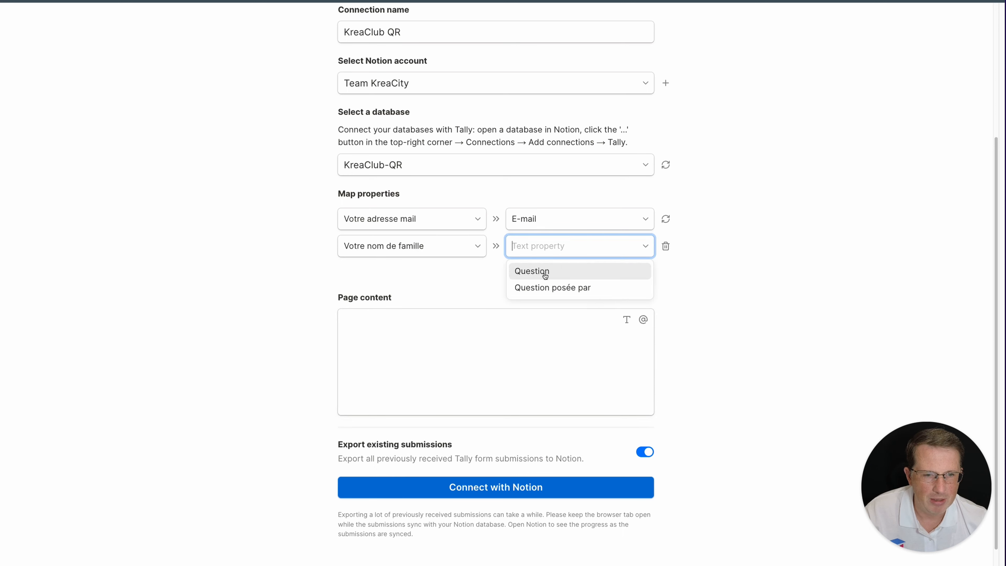
left_click(546, 289)
Map the message field to Question and the video link field to Vidéo de la question
left_click(604, 272)
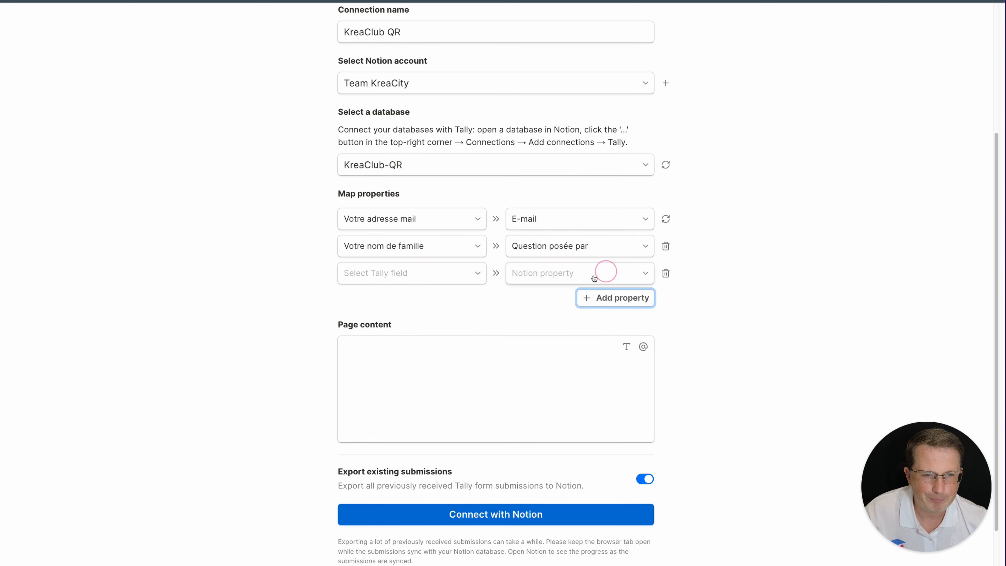
left_click(406, 282)
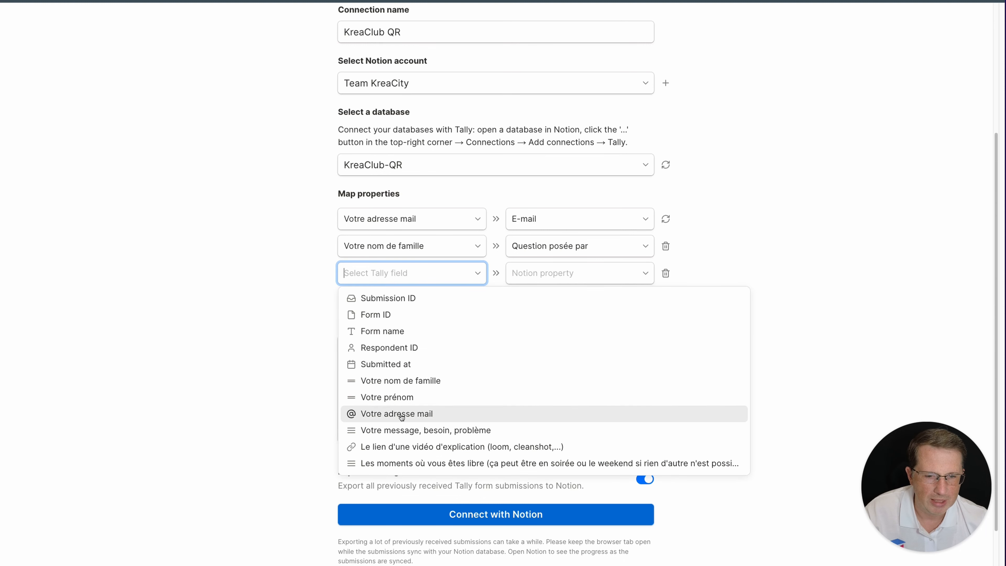
left_click(401, 430)
left_click(544, 272)
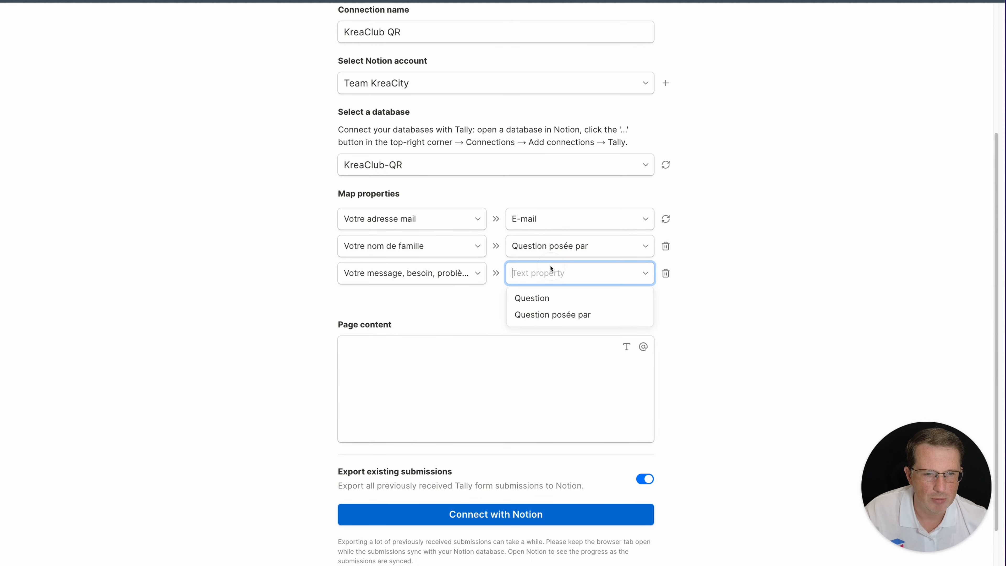
left_click(543, 305)
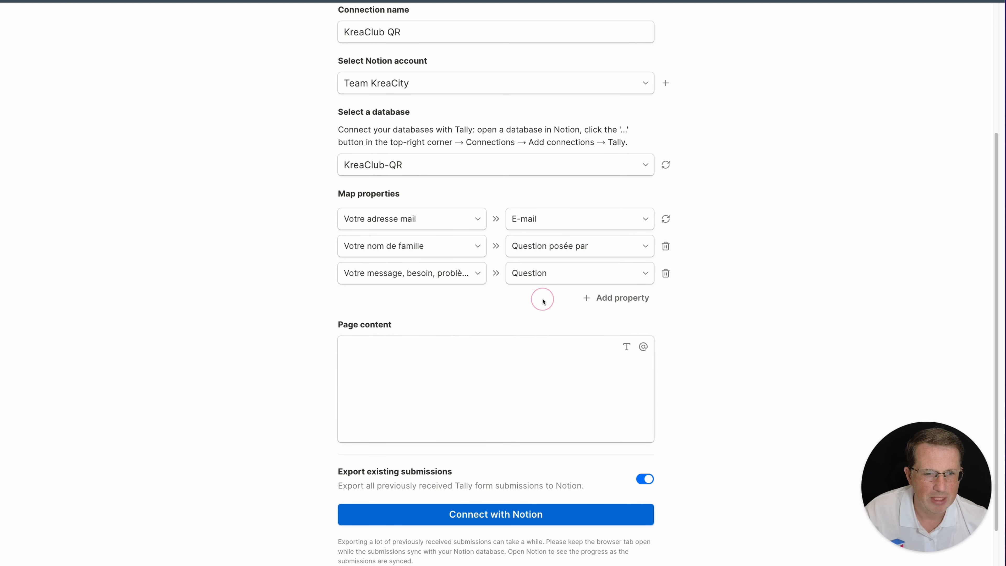
left_click(623, 298)
left_click(421, 306)
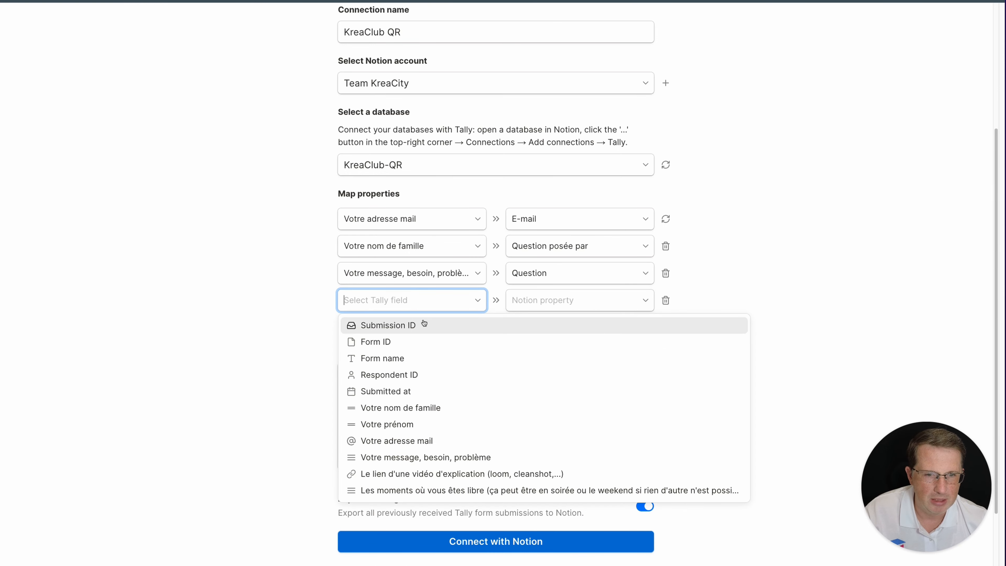
left_click(419, 475)
left_click(541, 300)
left_click(547, 326)
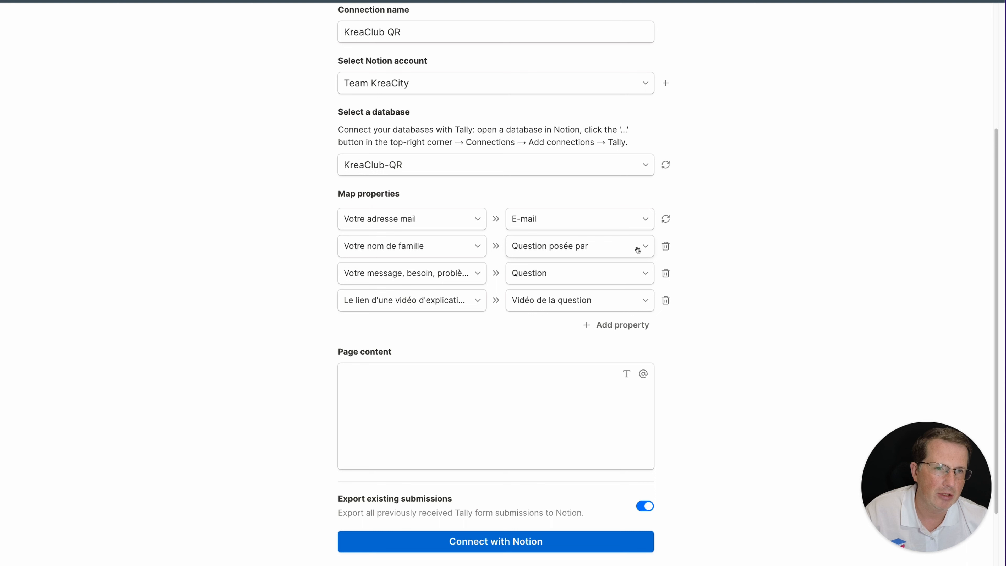
Turn off exporting existing submissions to Notion
scroll(521, 314, "down", 3)
left_click(644, 424)
scroll(624, 440, "up", 1)
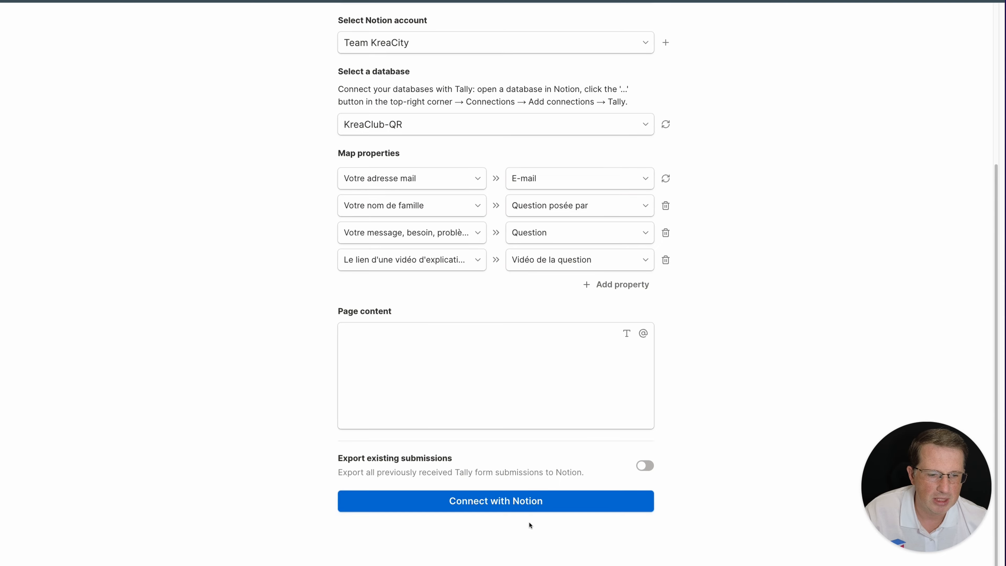
Create the Notion connection, then enter contact name, e-mail and question 'Comment s'inscrire au KreaClub ?'
left_click(526, 504)
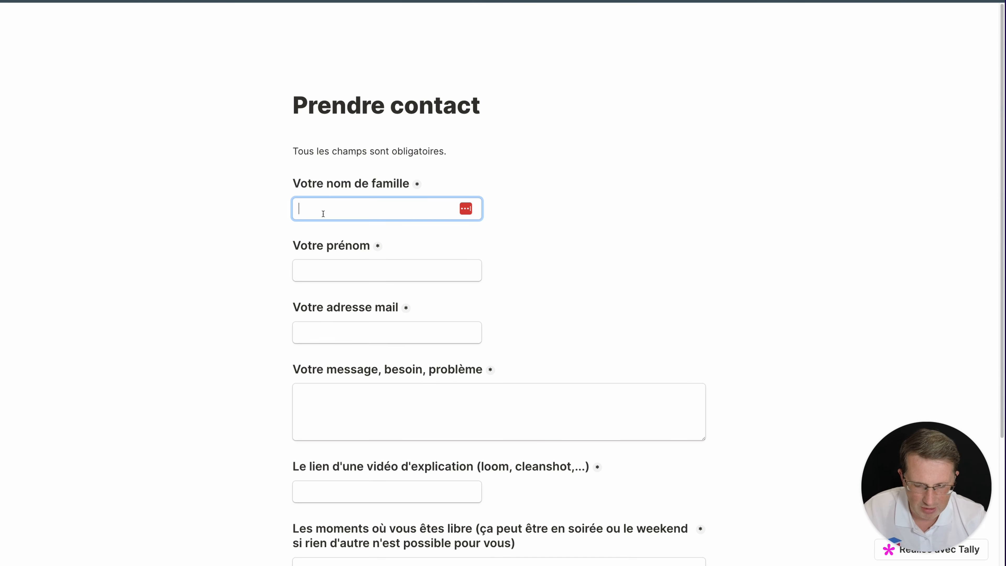
key("Tab")
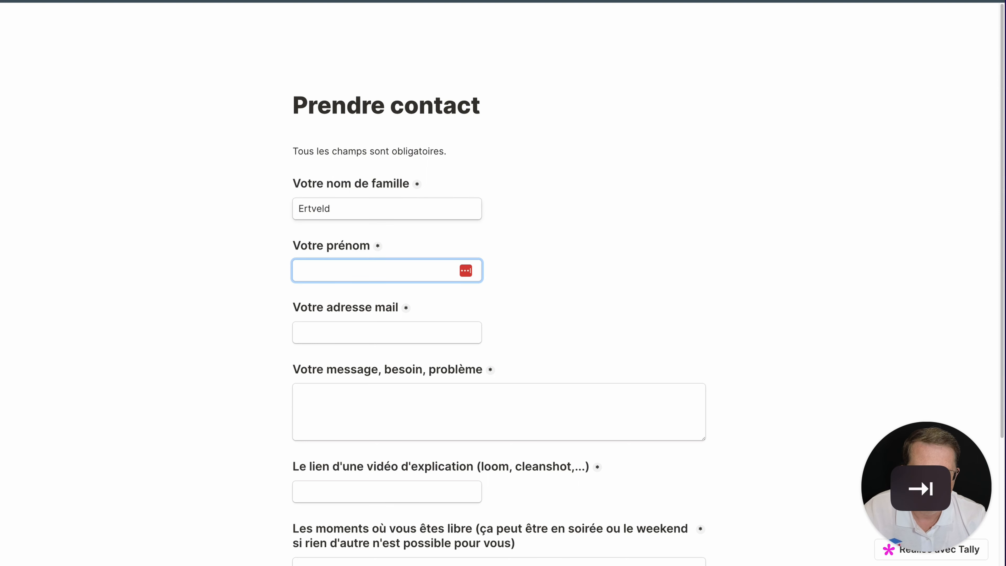
key("Tab")
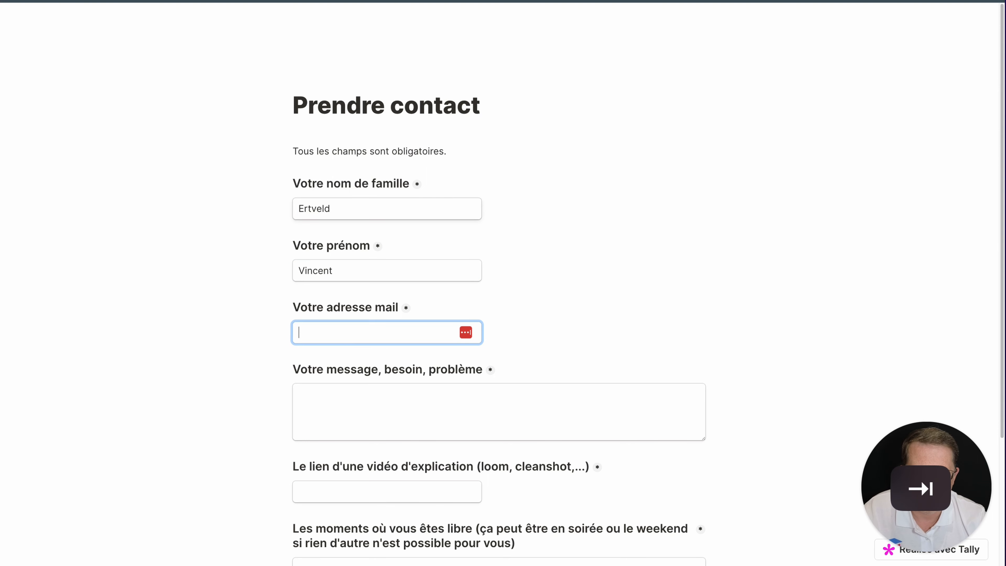
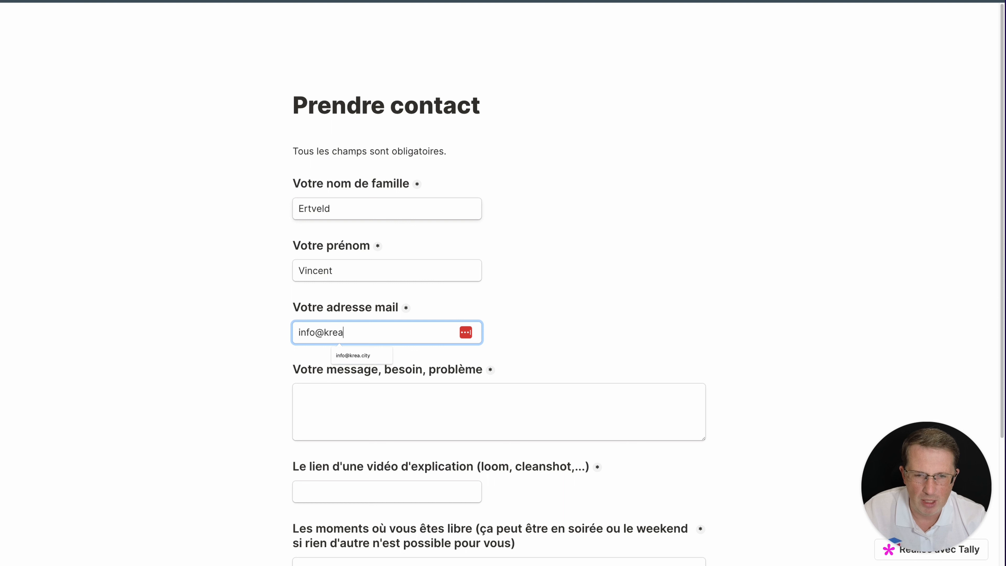
key("Tab")
type("COm")
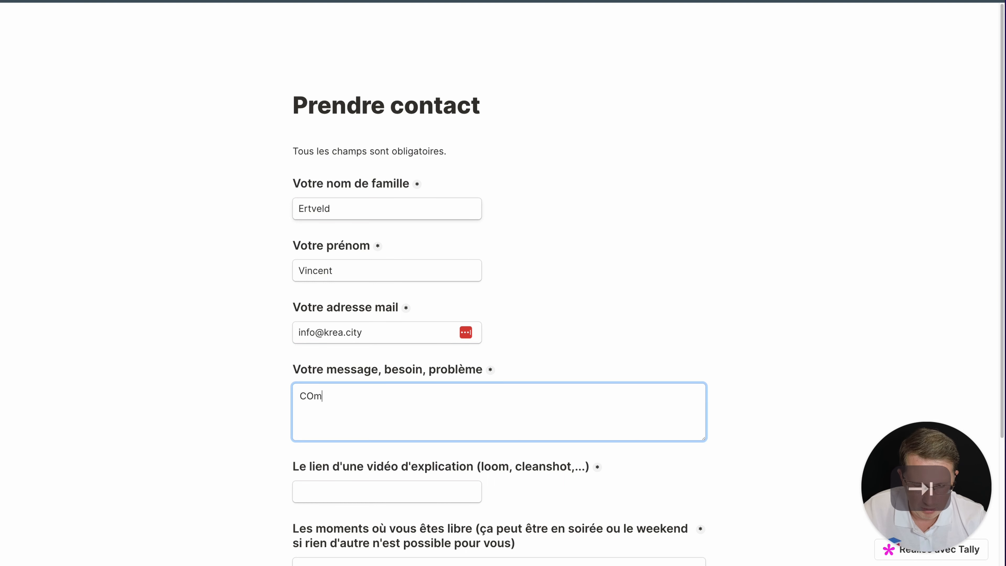
type("ment s'inscrire au KreaClub ?")
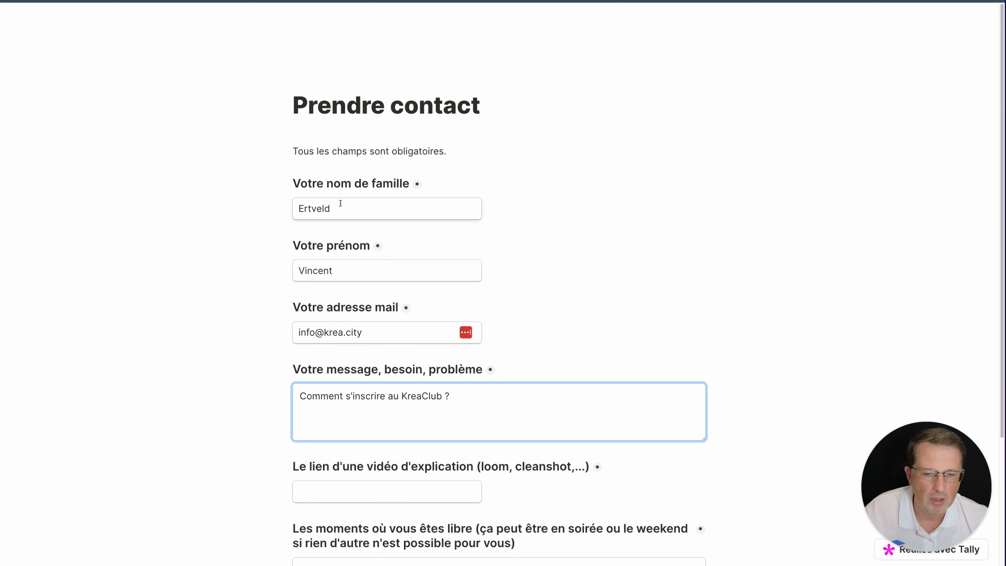
Add a krea.li video link and 'Toutours là pour vous', pass reCAPTCHA and submit the form
scroll(389, 240, "down", 4)
left_click(353, 315)
type("https://k")
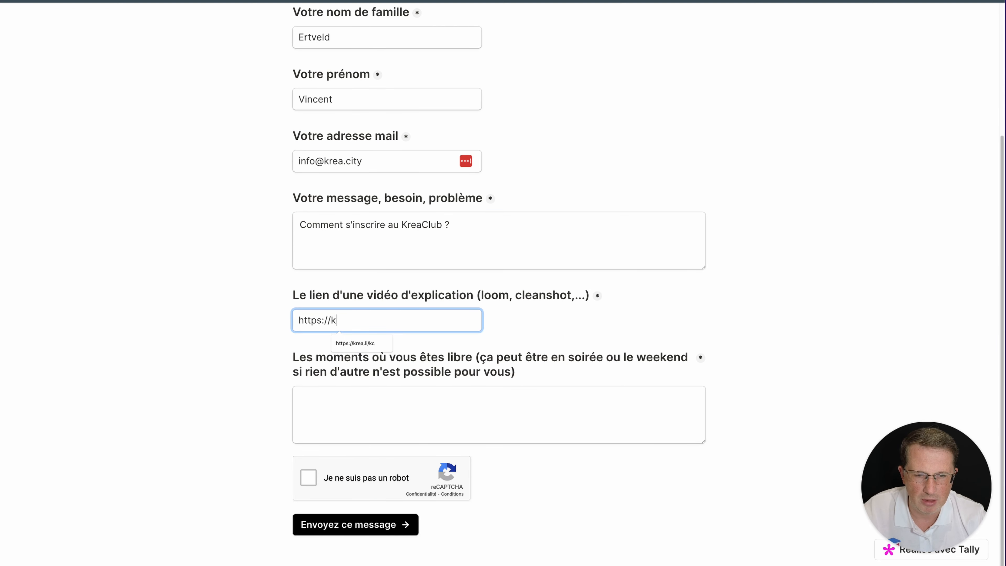
left_click(353, 342)
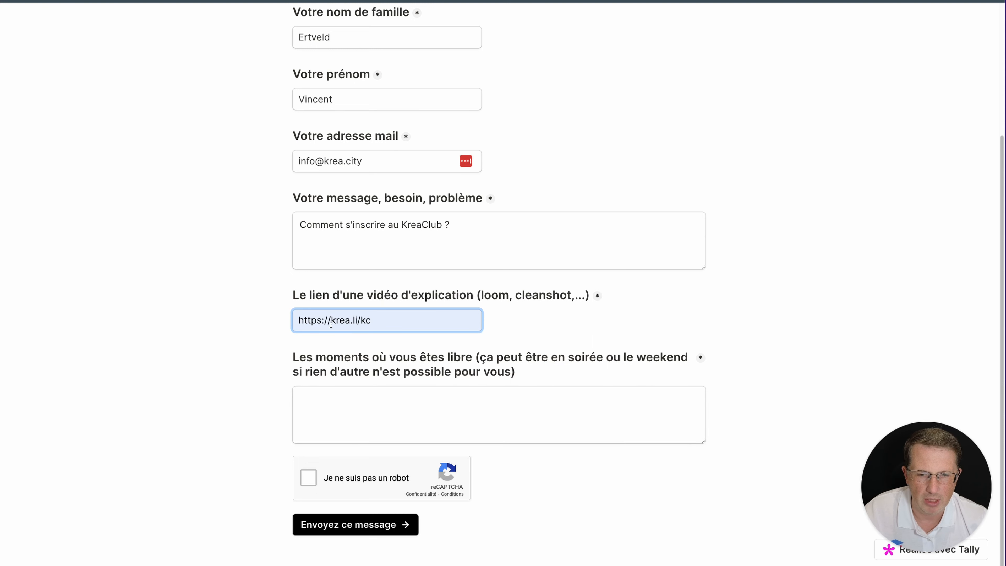
left_click(341, 401)
type("Toutours là pour vous")
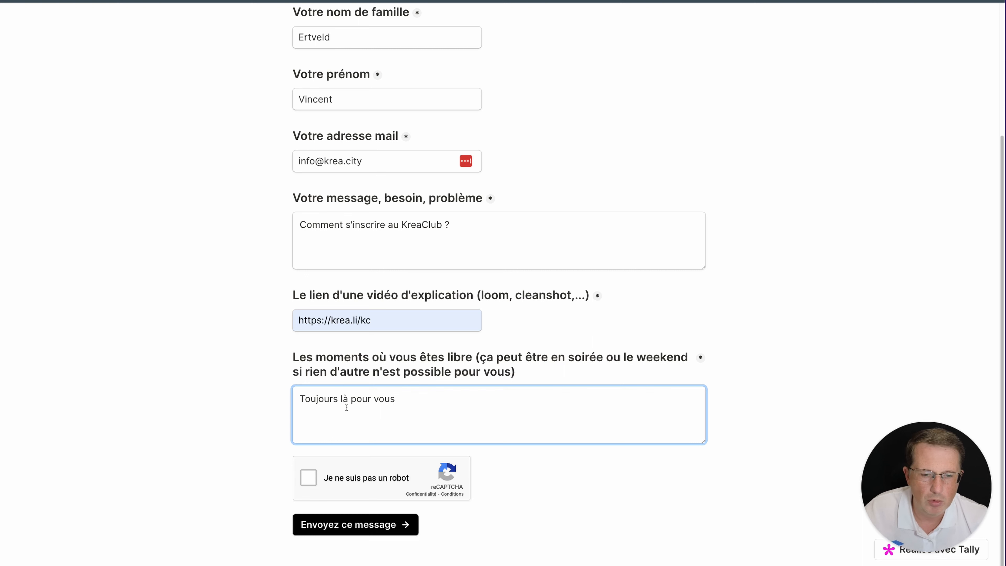
left_click(369, 474)
left_click(356, 525)
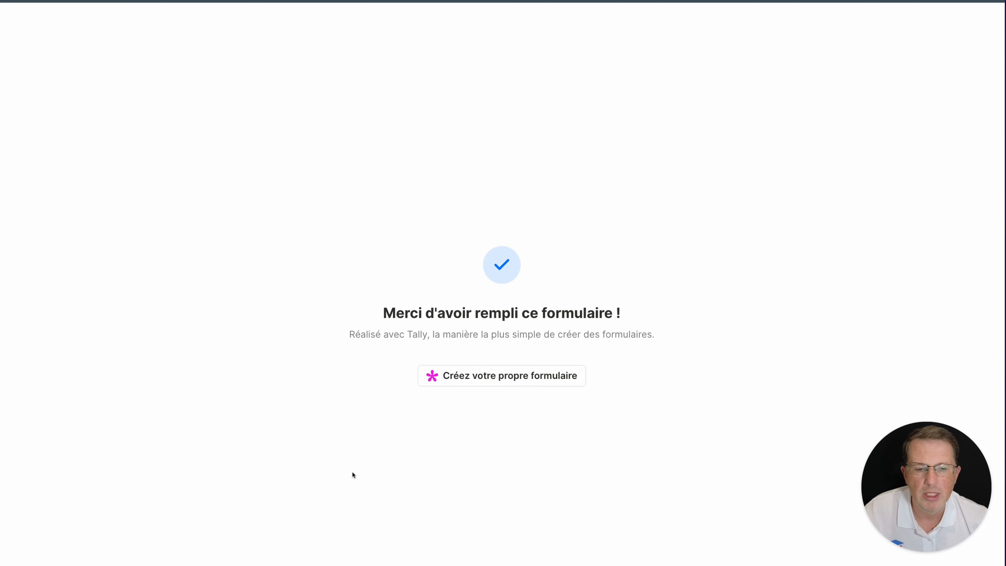
Check the new En attente row in the KreaClub-QR Notion database
left_click(72, 1)
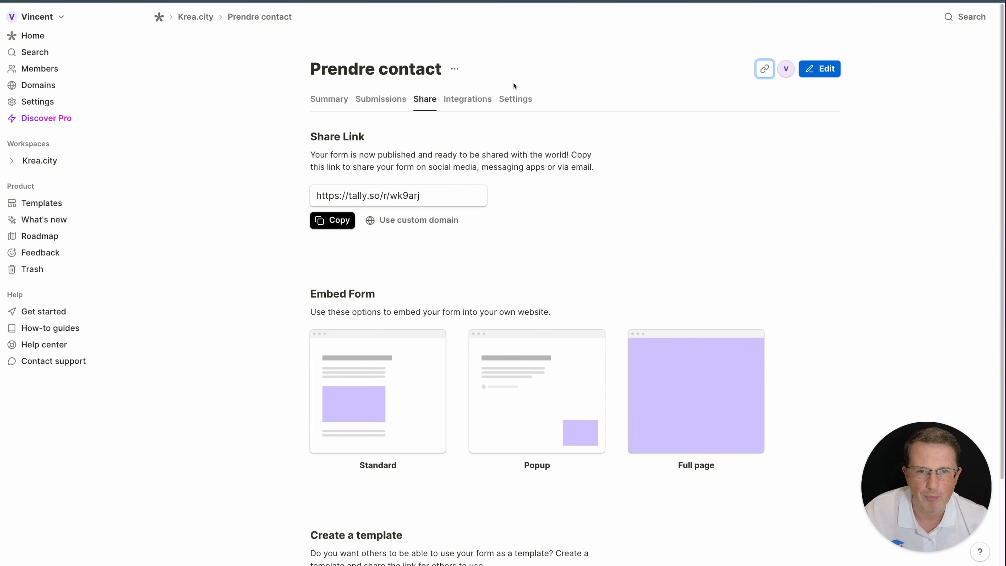
Insert a Question + Multi-select block after the video-link question
left_click(817, 69)
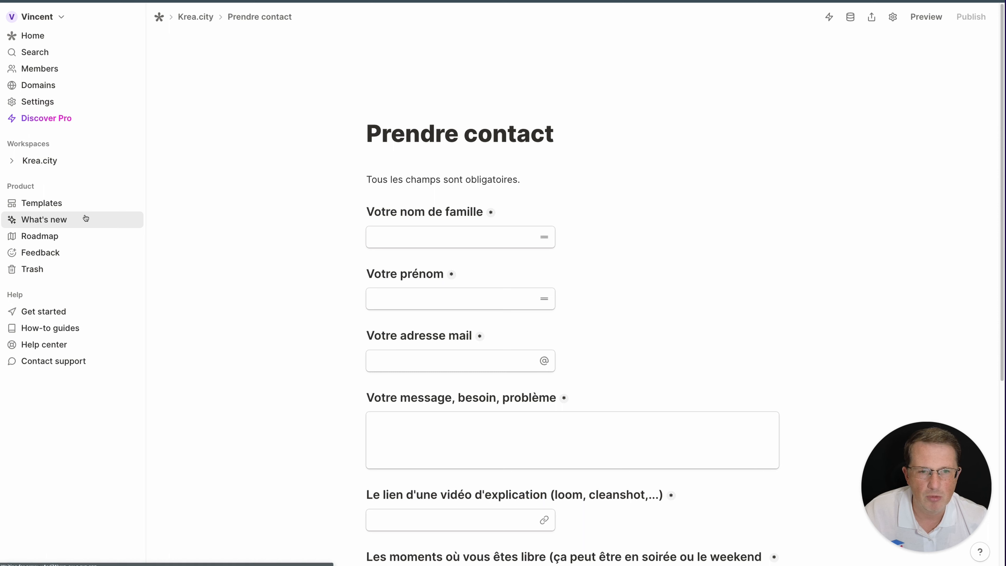
scroll(332, 272, "down", 7)
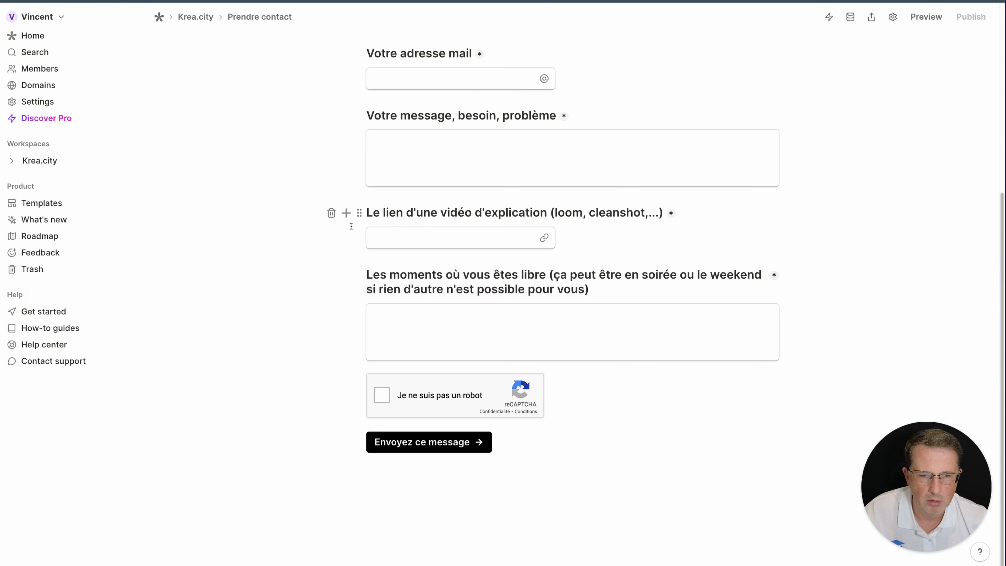
left_click(349, 238)
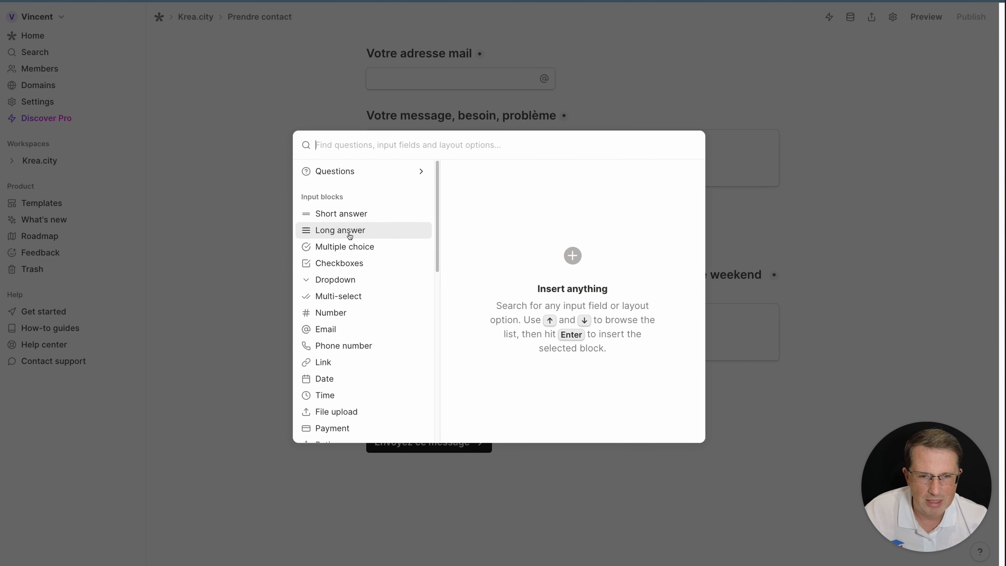
left_click(354, 177)
scroll(379, 238, "down", 3)
scroll(377, 271, "up", 3)
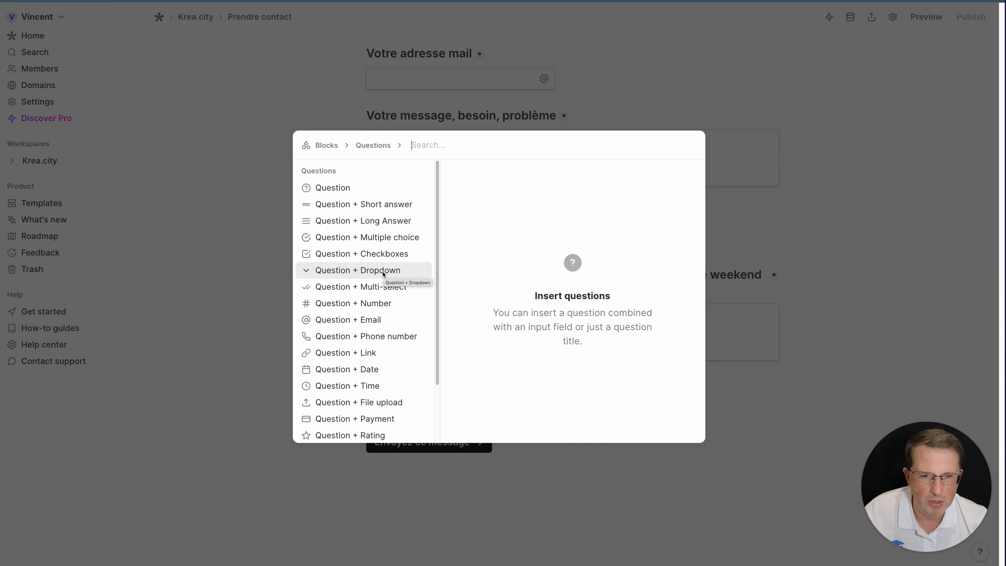
left_click(383, 289)
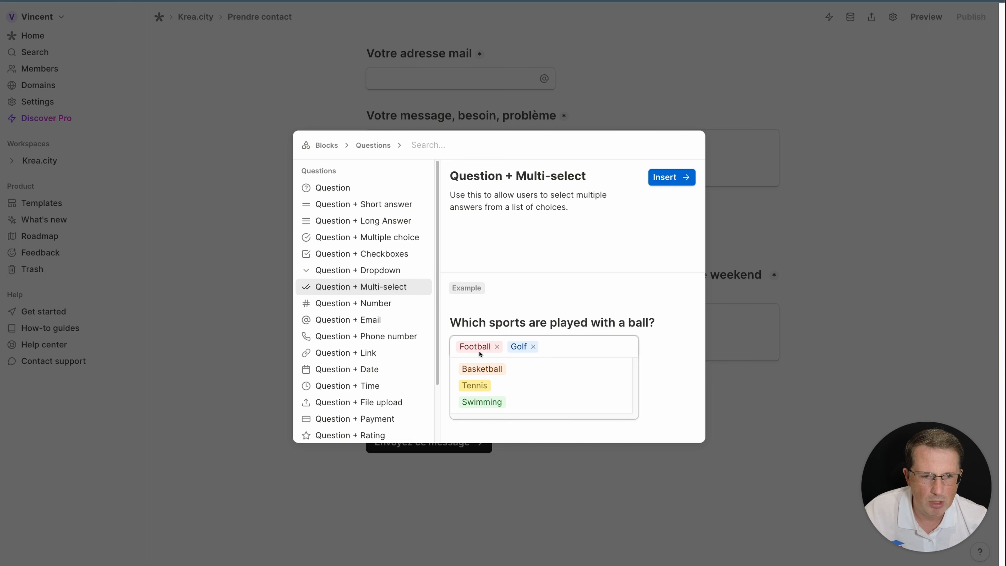
left_click(659, 183)
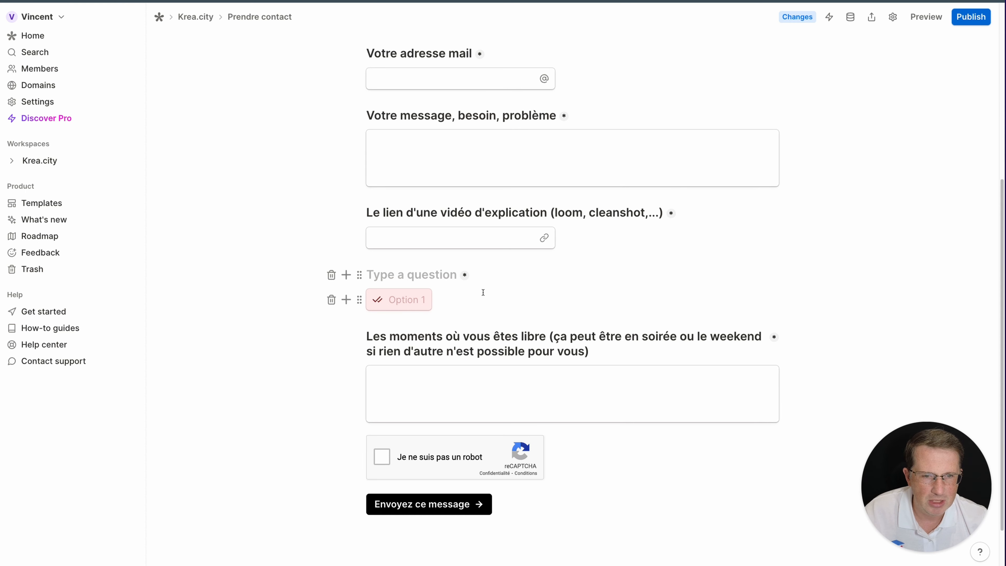
Give the multi-select four options and add a fifth Notion mapping row
left_click(413, 301)
scroll(465, 303, "down", 1)
key("Return")
key("Return")
key("Return")
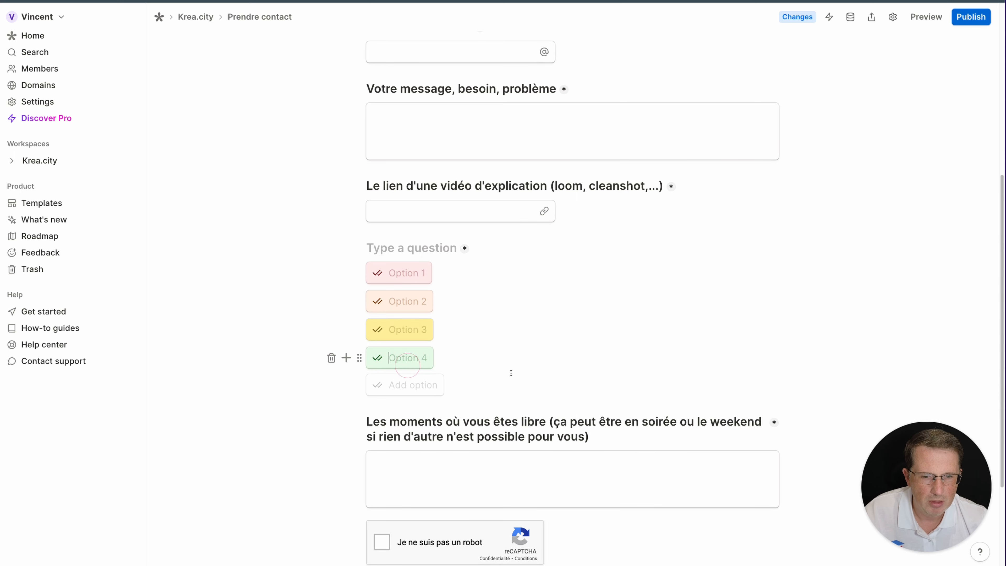
left_click(575, 328)
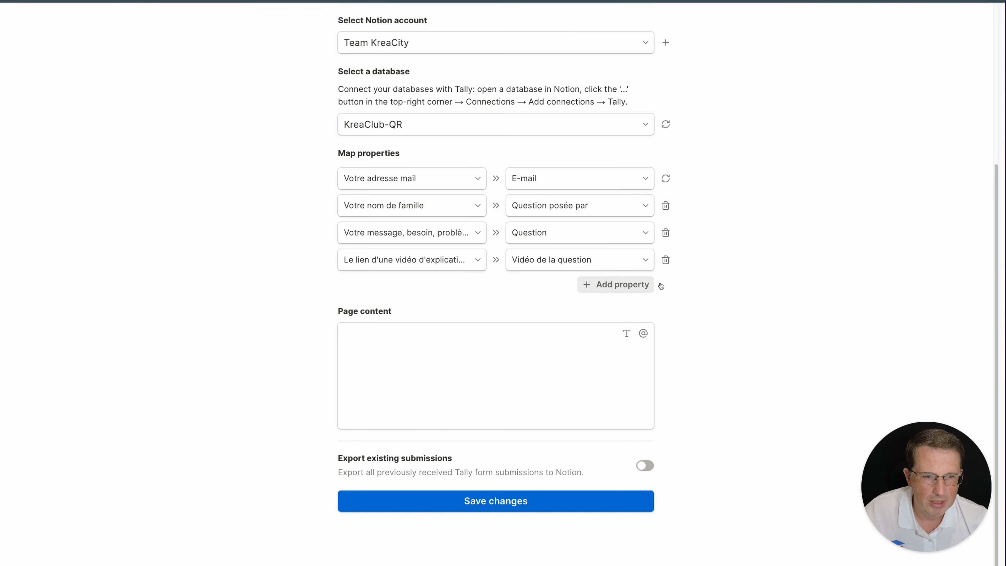
left_click(617, 283)
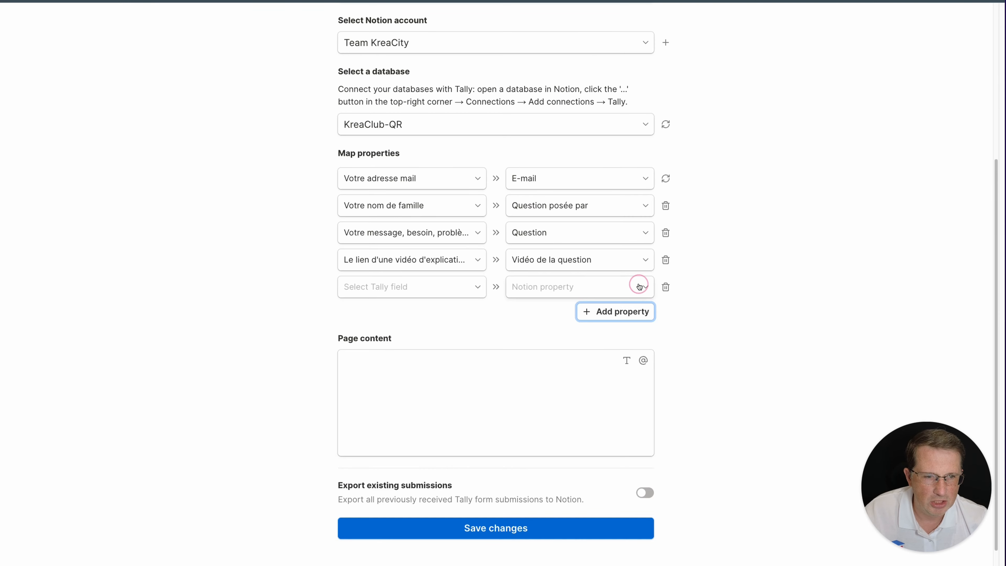
Point the fifth mapping row at the Tags (R) property, leaving its form field unset
left_click(424, 288)
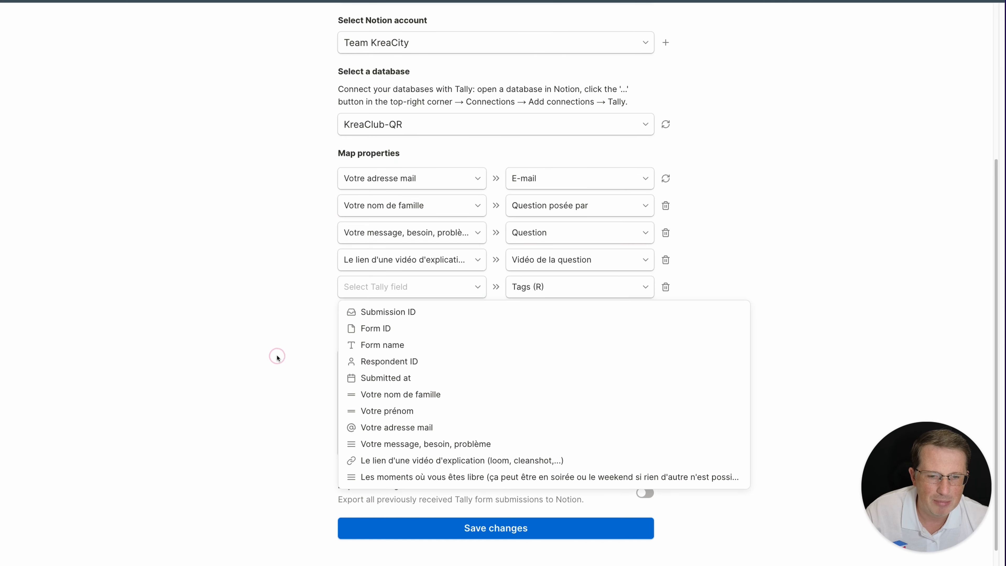
left_click(277, 356)
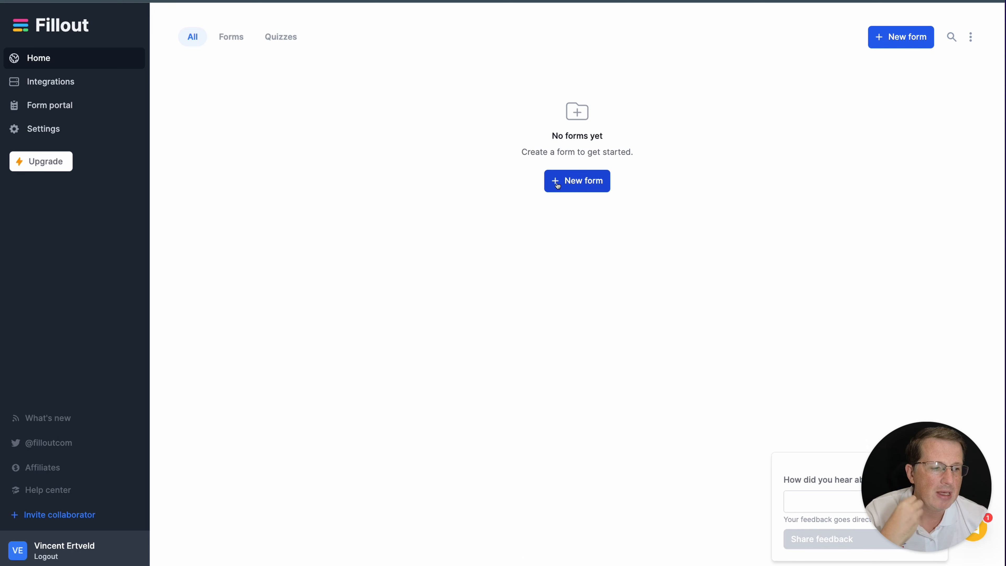
Start a new Notion-connected Fillout form using the Plain theme
left_click(558, 183)
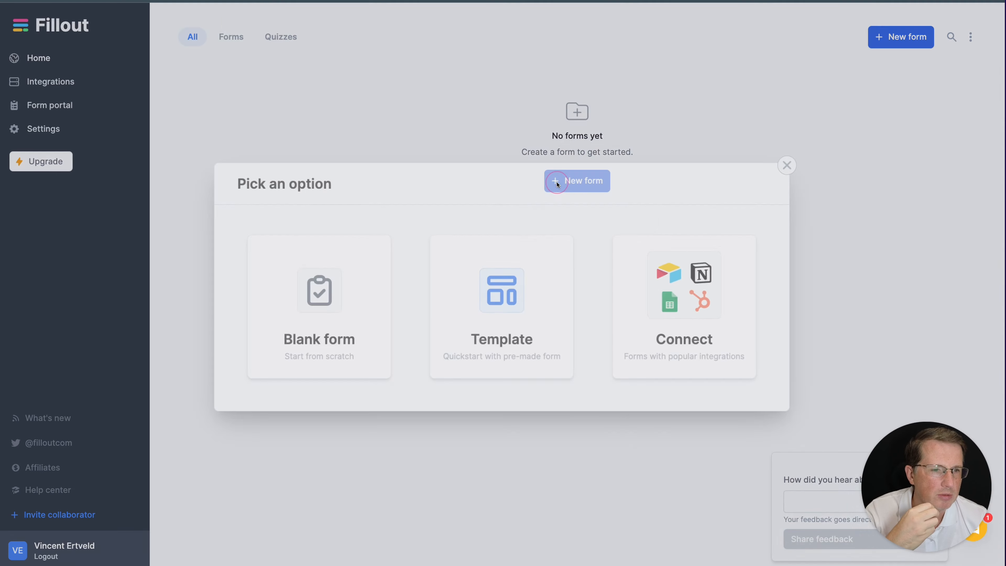
left_click(648, 288)
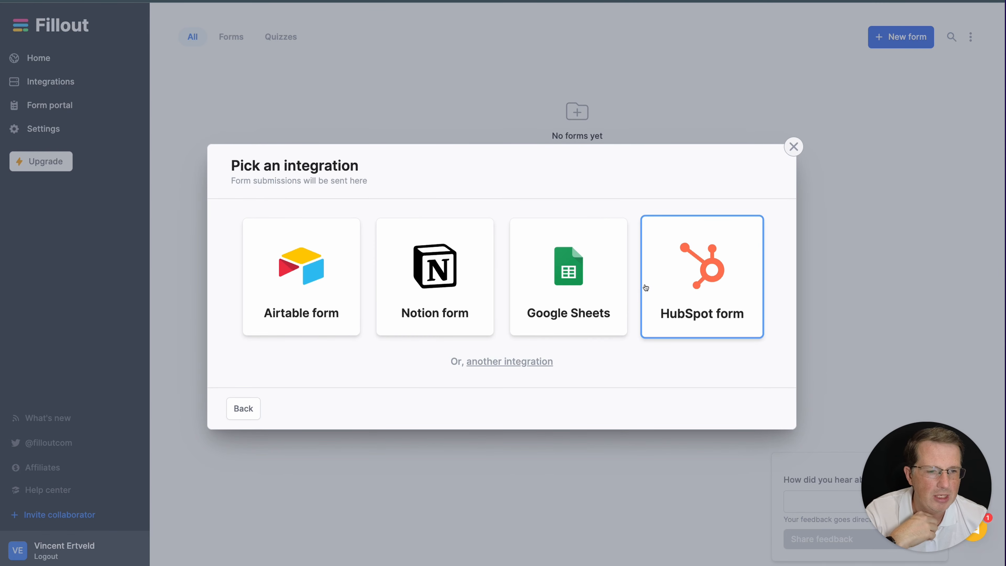
left_click(411, 272)
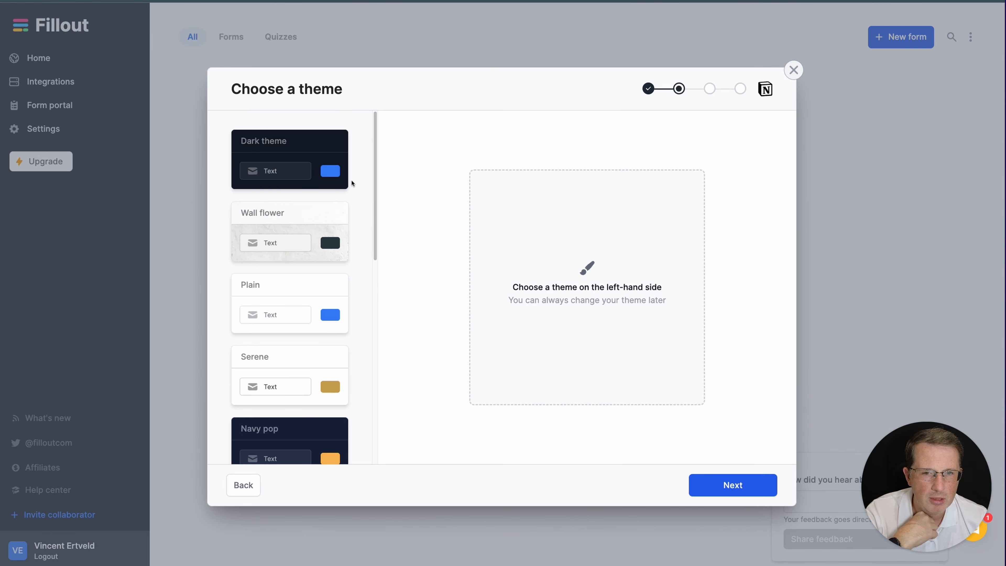
left_click(278, 311)
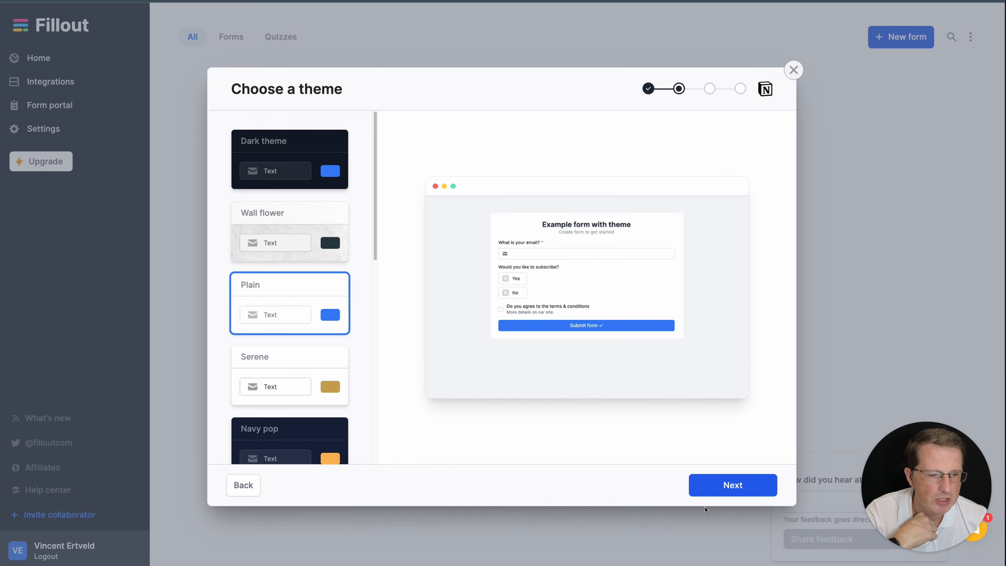
left_click(723, 485)
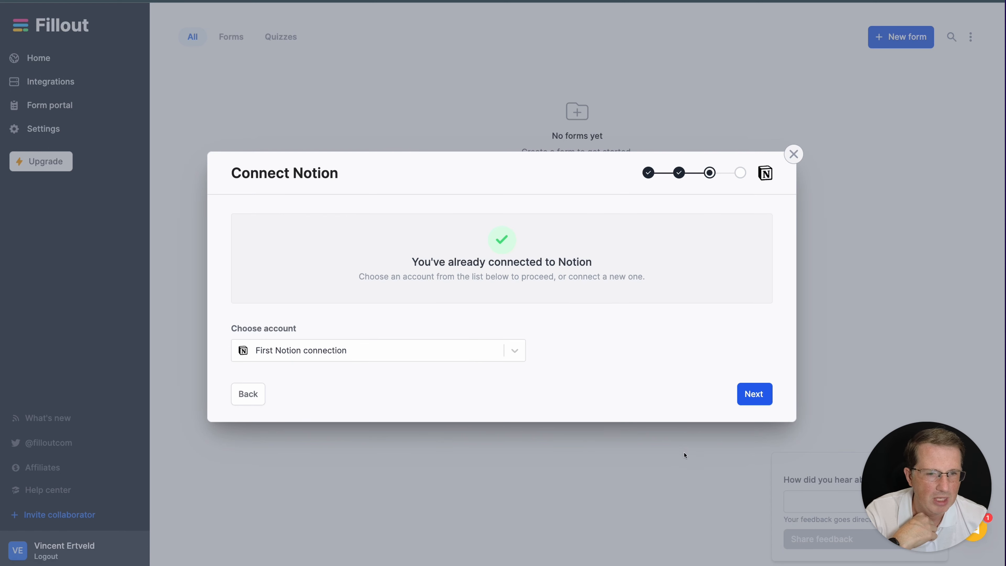
Keep the First Notion connection and reconnect Notion to reach its workspace access screen
left_click(449, 354)
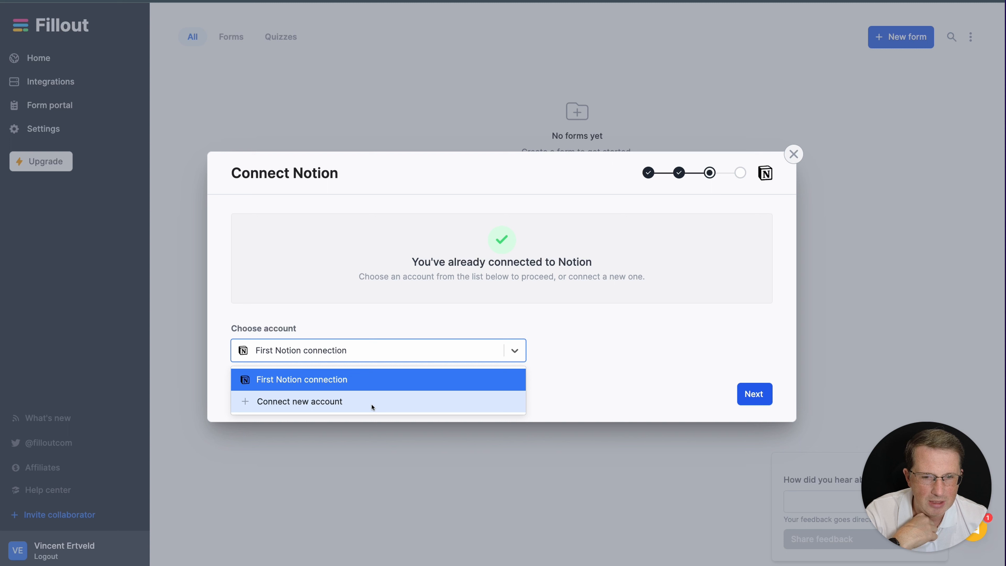
left_click(366, 383)
left_click(745, 398)
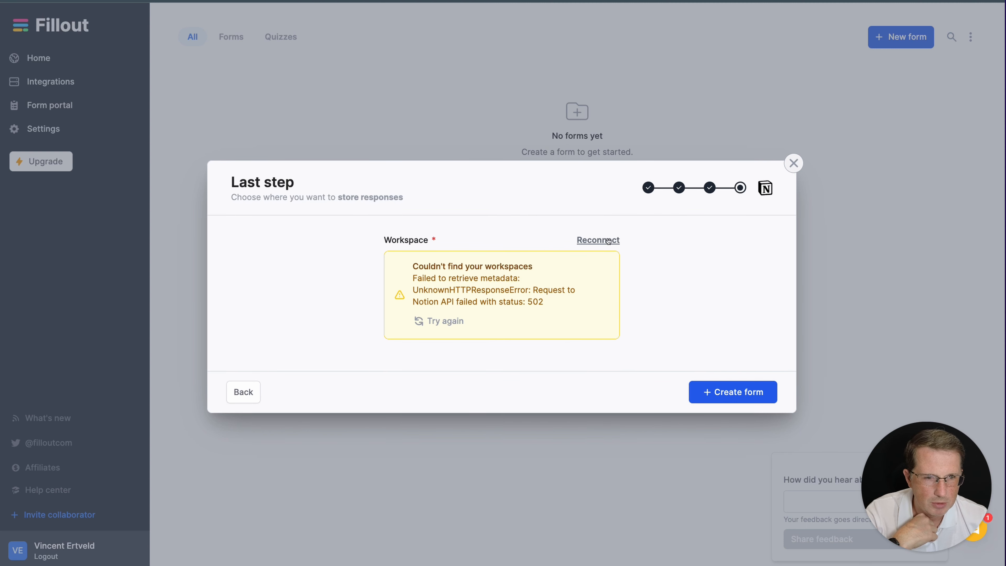
left_click(608, 241)
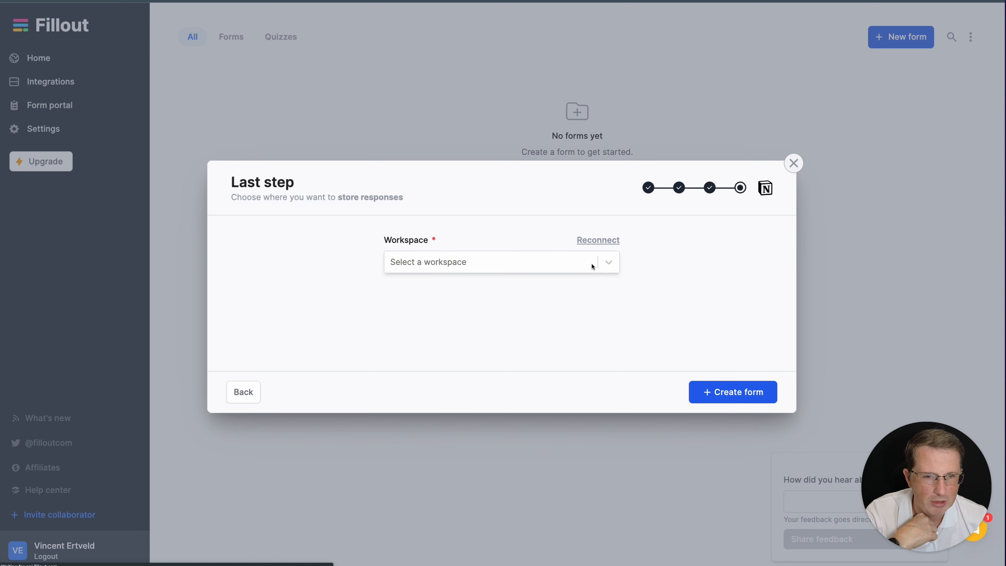
left_click(559, 263)
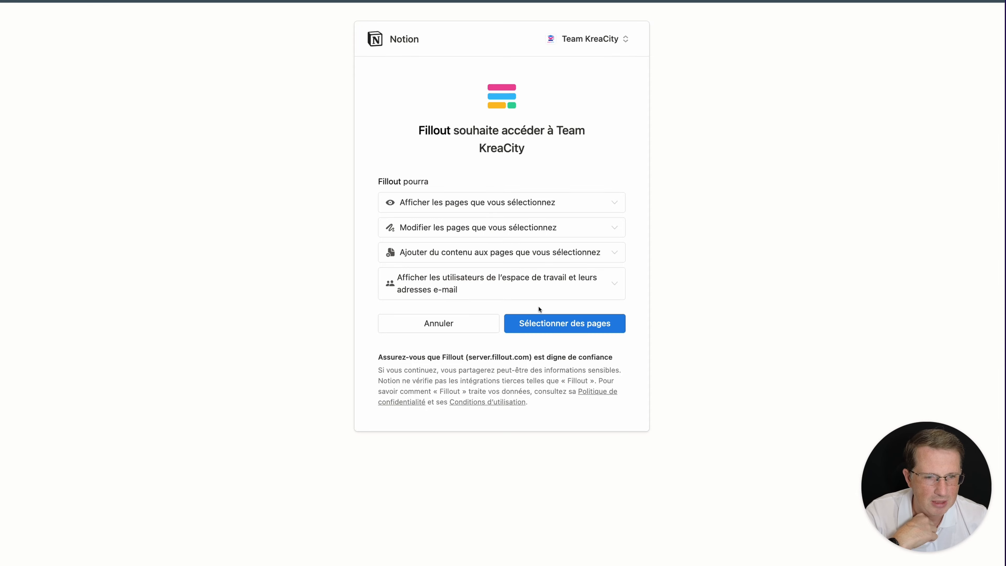
Review the checked Team KreaCity pages and grant Fillout access to them
left_click(542, 323)
scroll(489, 228, "down", 1)
scroll(490, 235, "down", 5)
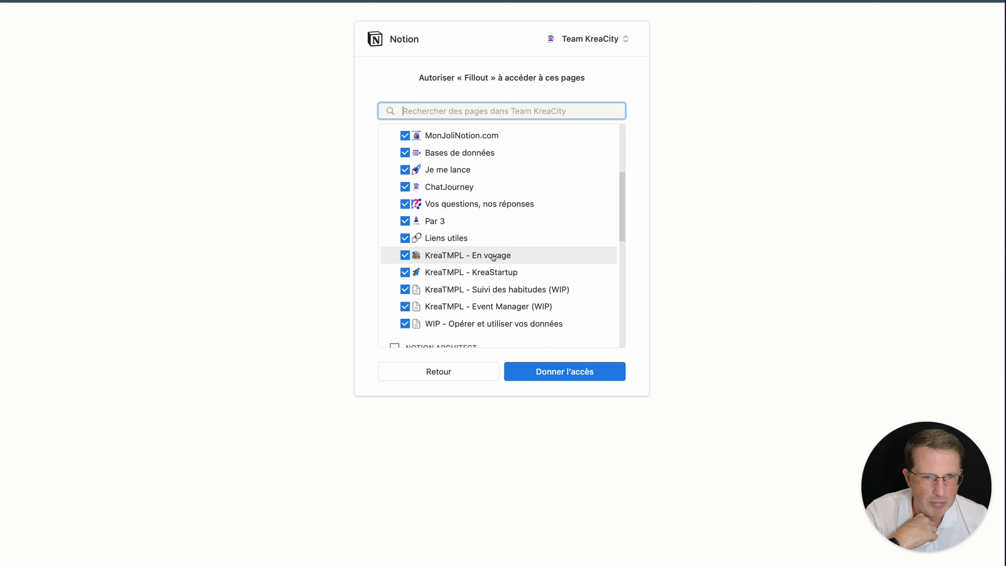
scroll(493, 258, "down", 1)
left_click(520, 374)
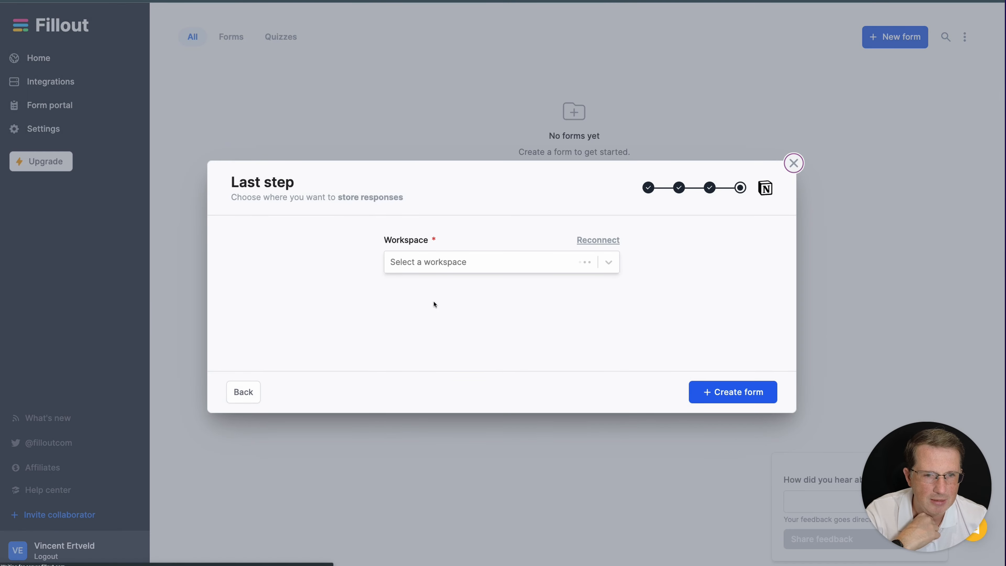
left_click(450, 264)
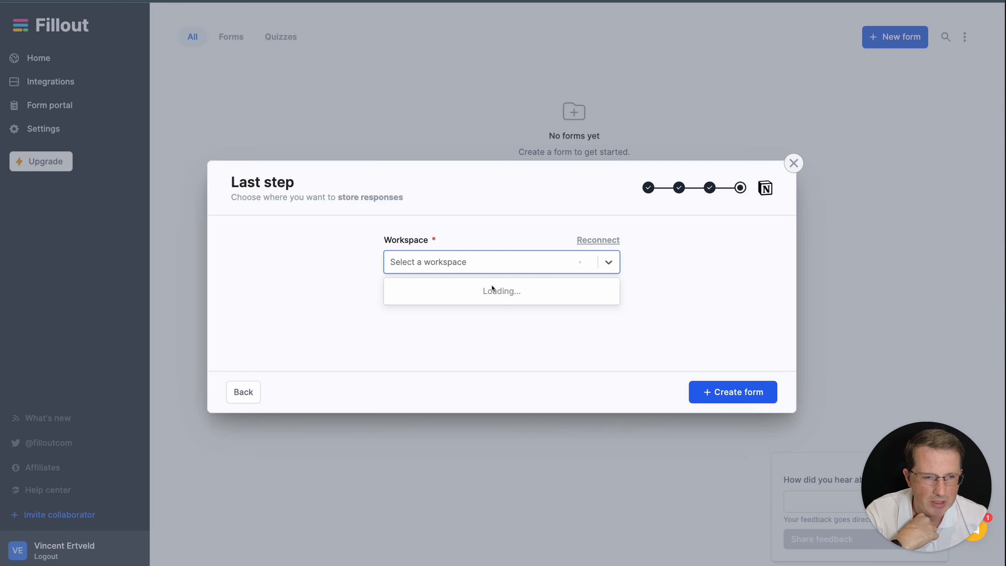
Store responses in Team KreaCity's KreaClub-QR database and name the new form 'Prendre contact'
left_click(487, 294)
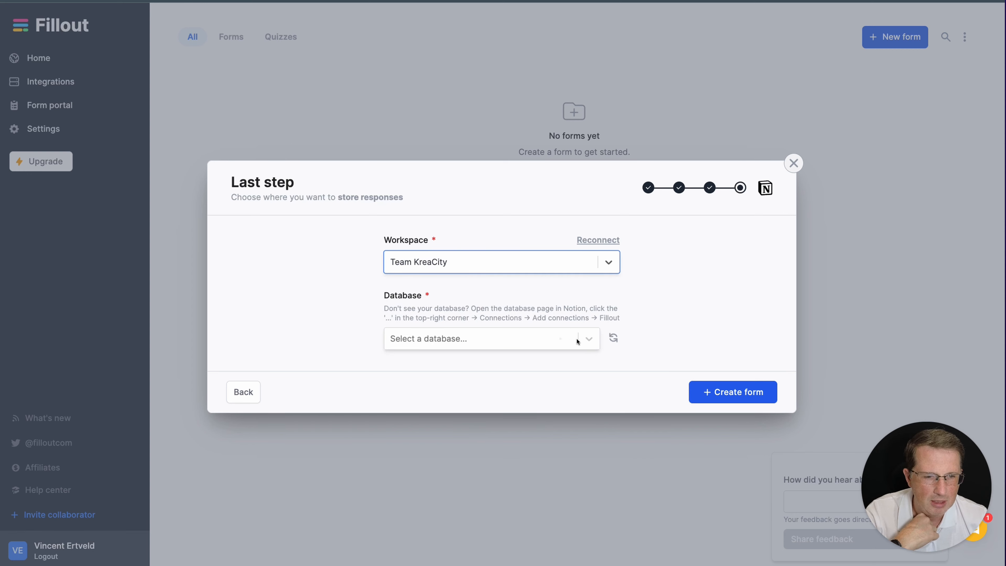
left_click(589, 339)
left_click(478, 370)
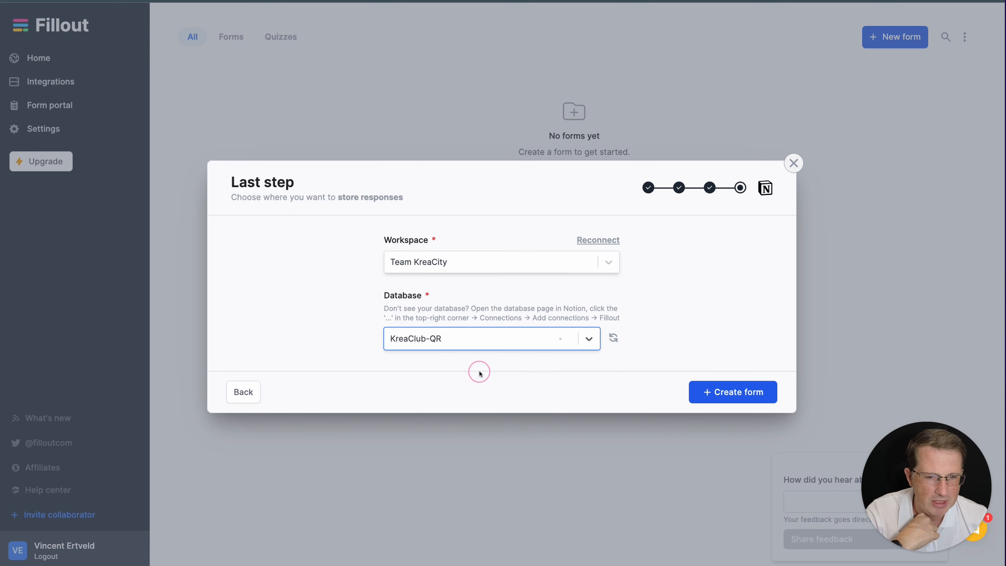
left_click(704, 390)
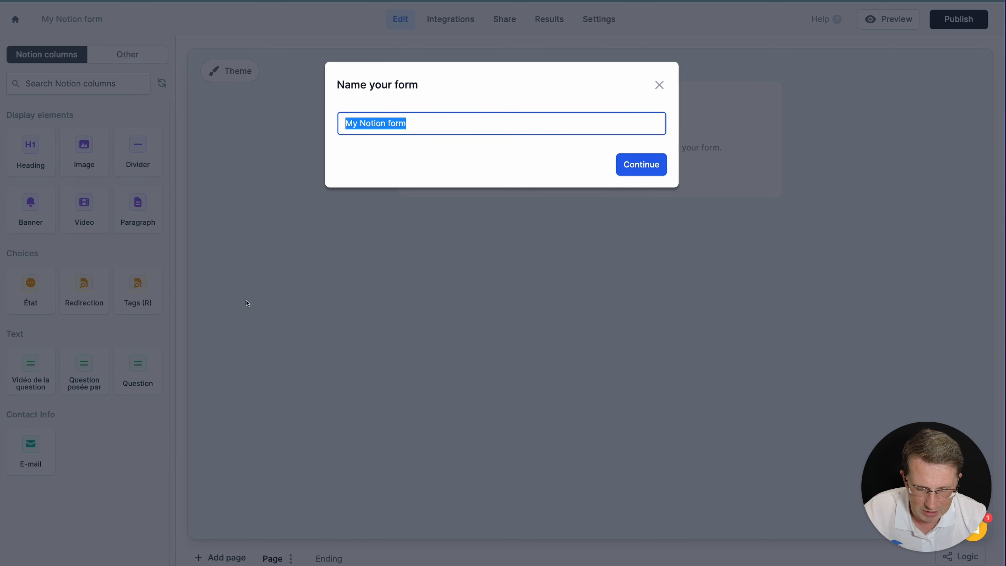
type("Prendre contact")
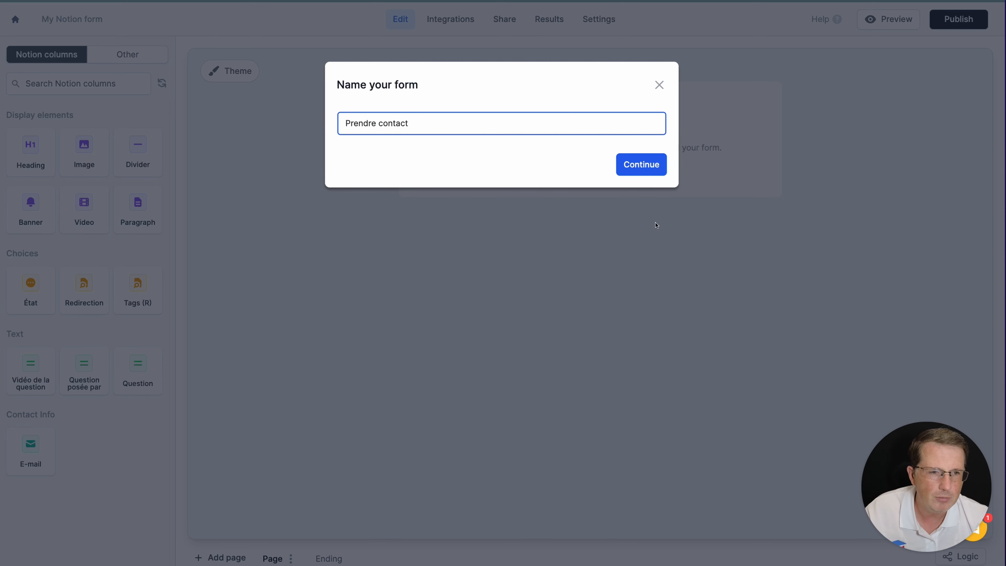
left_click(641, 171)
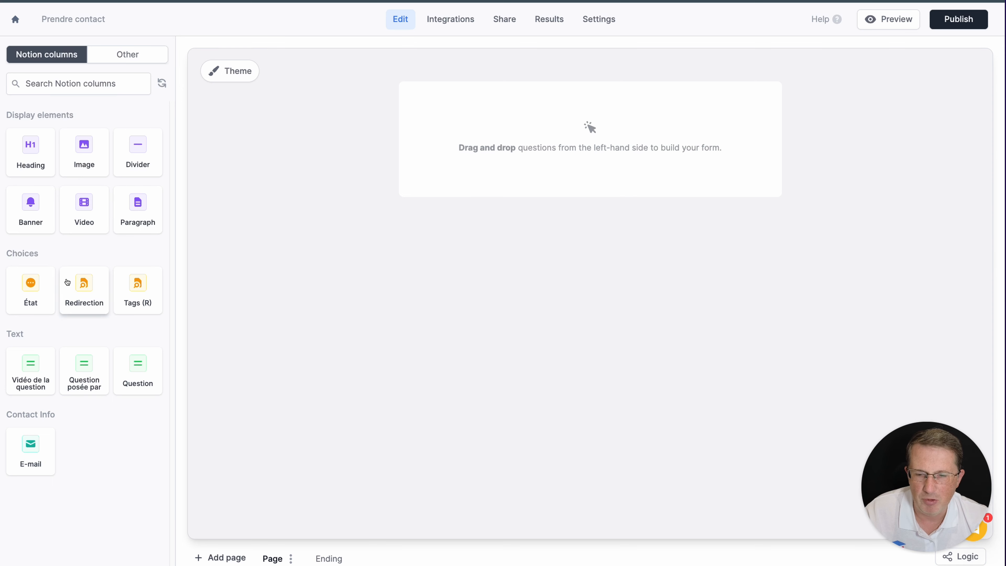
Add a 'Prenez contact' heading at the top of the form
left_click_drag(49, 170, 524, 113)
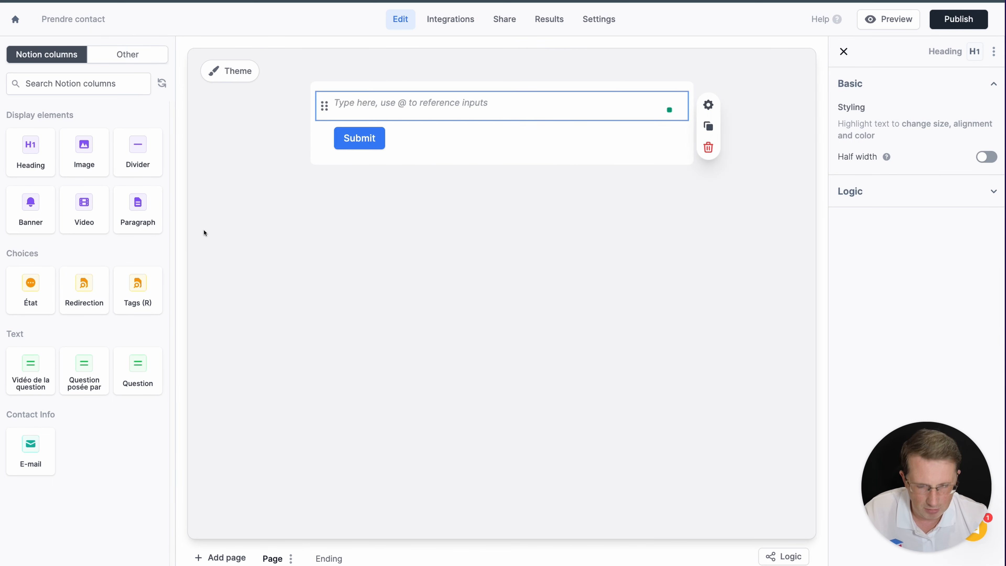
type("Prenez contact")
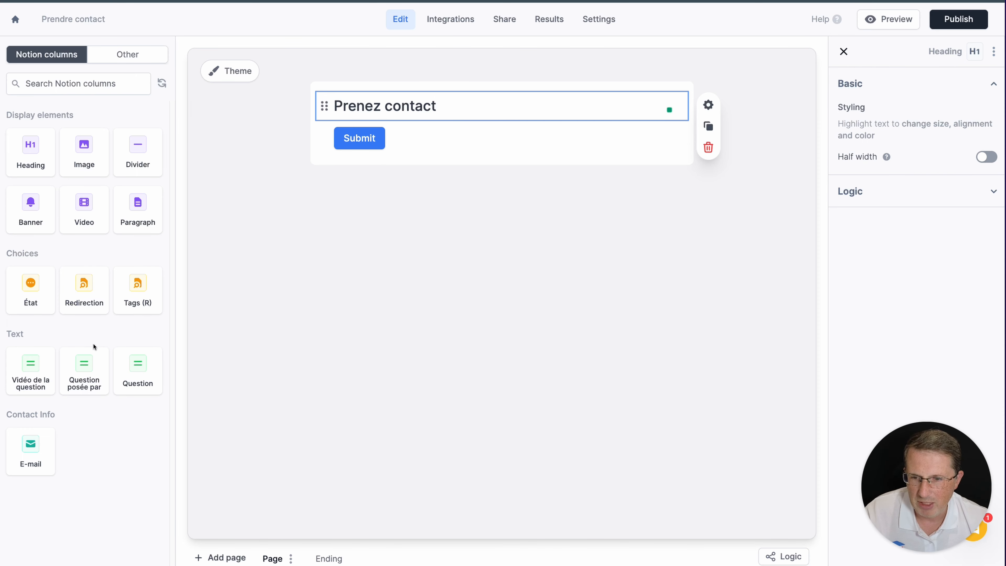
Add Question posée par, E-mail, Question, Vidéo de la question and Tags (R) fields in order
left_click_drag(84, 361, 422, 122)
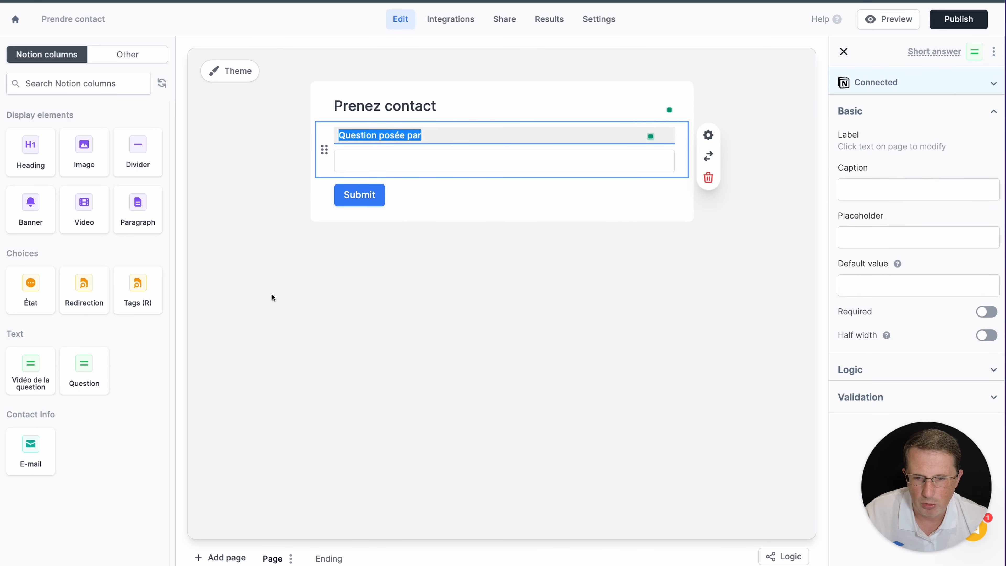
left_click_drag(84, 372, 400, 175)
left_click_drag(31, 369, 410, 232)
left_click_drag(30, 369, 456, 169)
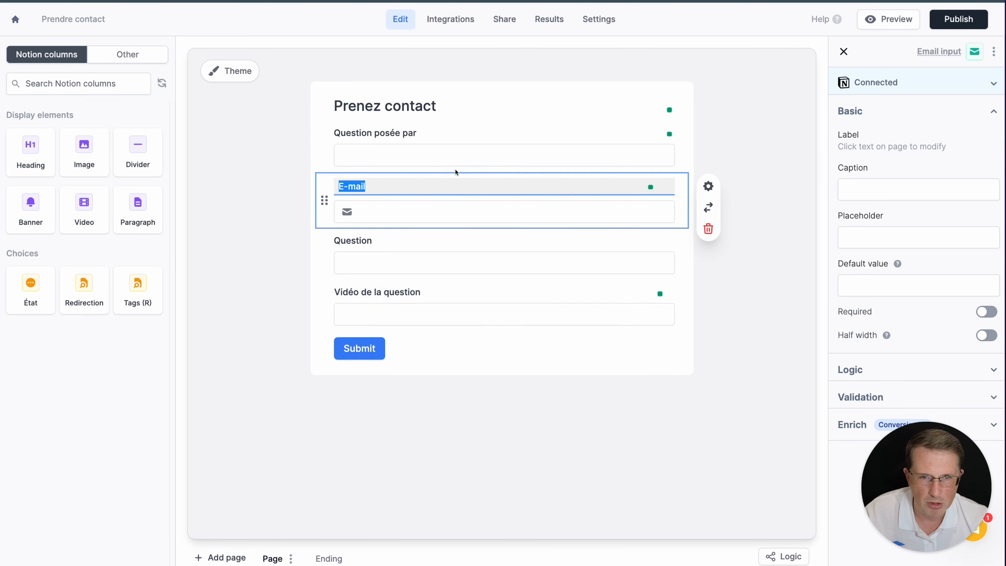
left_click_drag(150, 313, 479, 316)
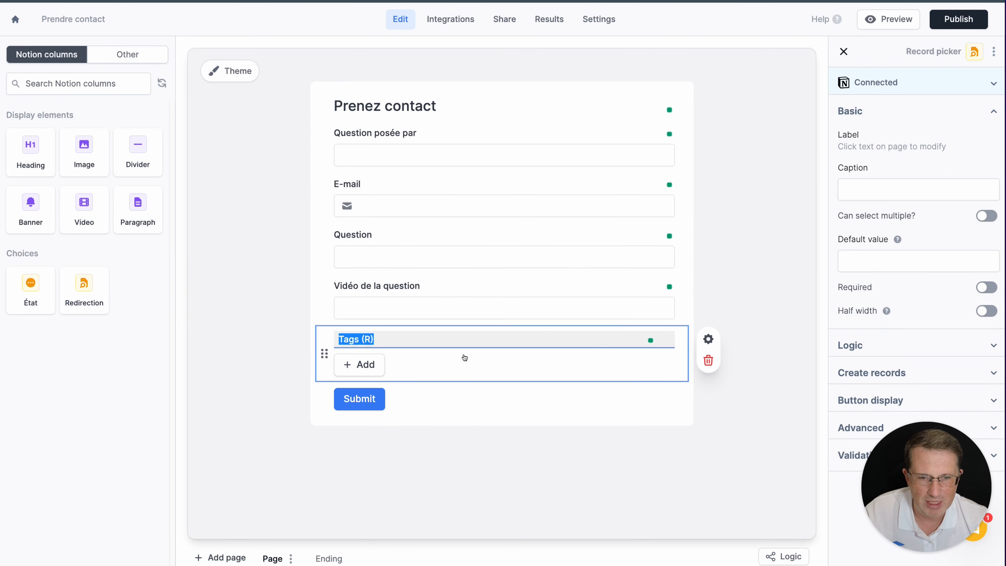
left_click(372, 366)
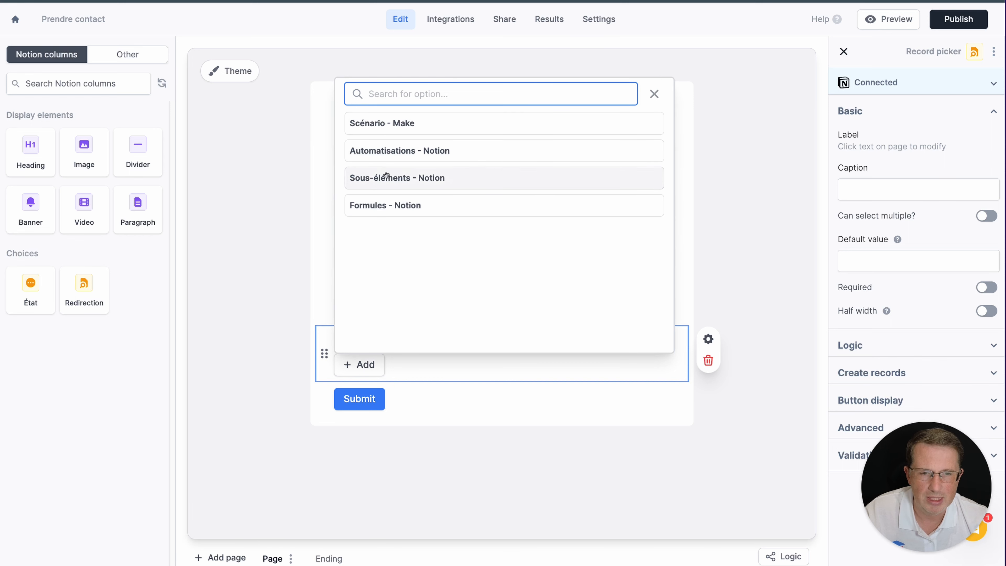
Inspect the Tags (R) field settings, toggling new tag page creation on and back off
left_click(719, 117)
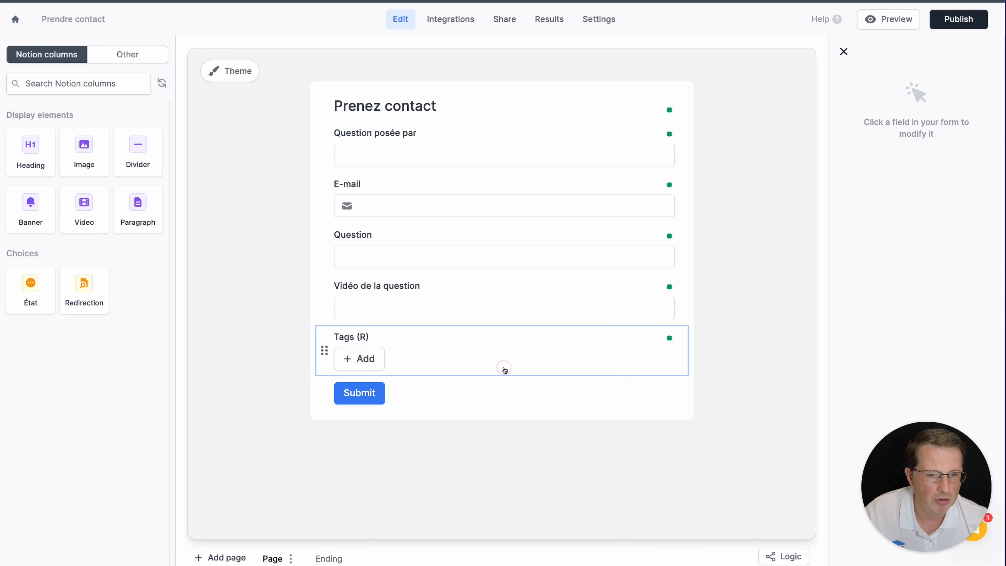
left_click(505, 371)
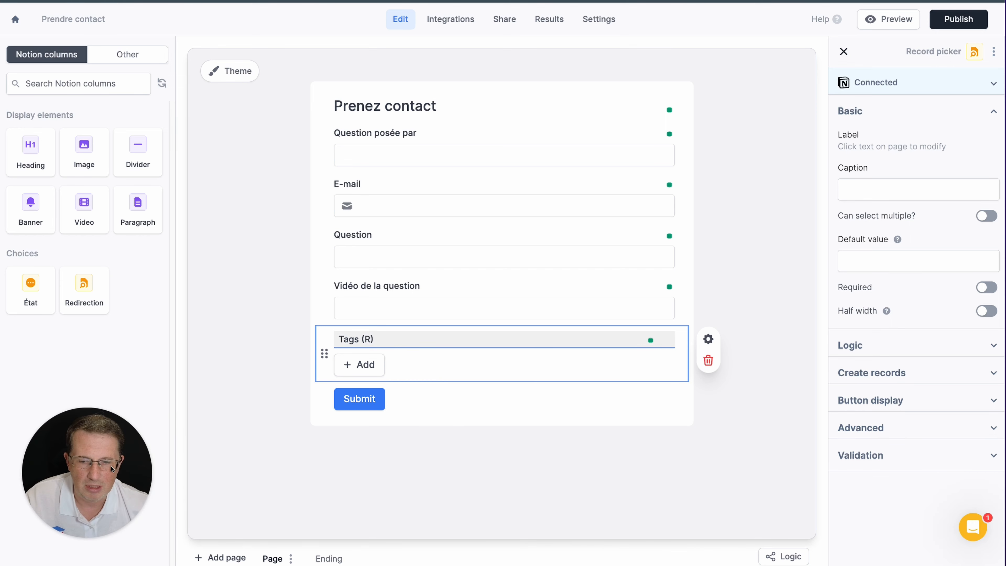
left_click(974, 373)
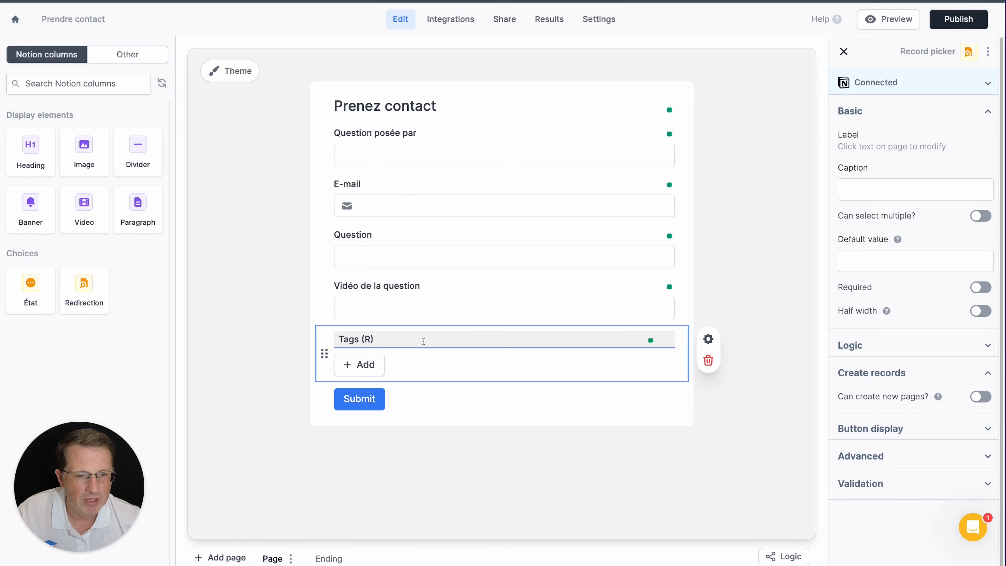
left_click(979, 398)
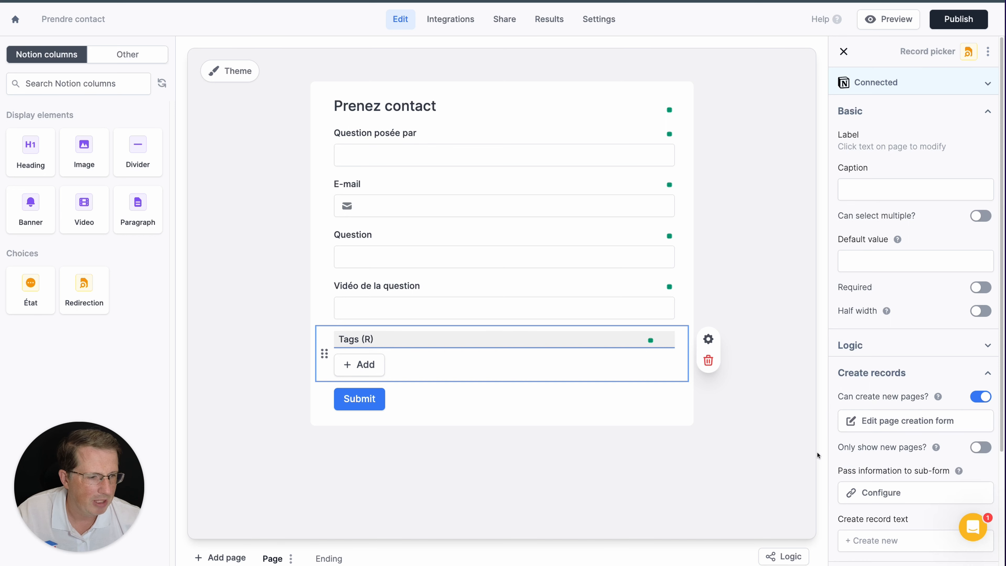
left_click(985, 397)
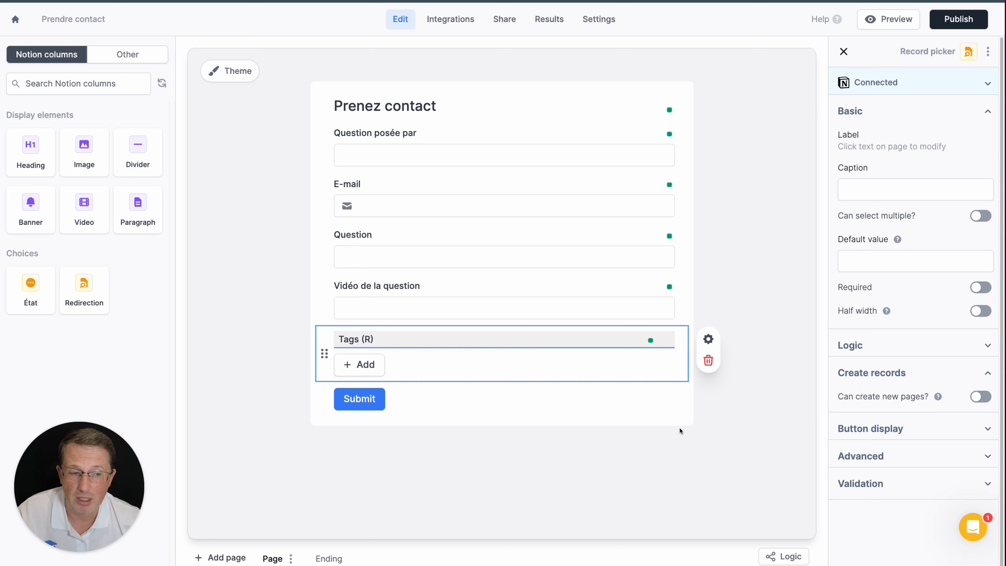
left_click(705, 444)
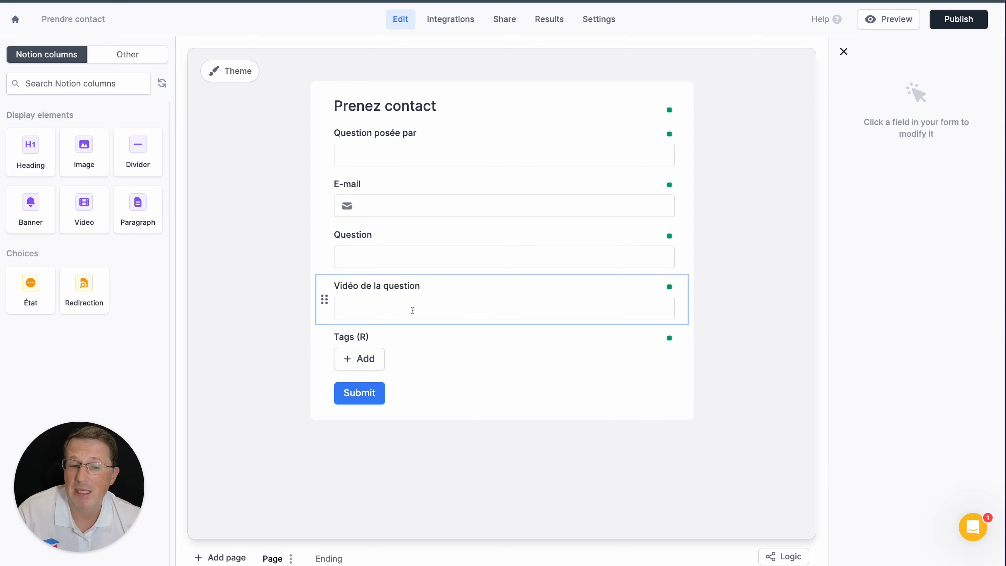
left_click(457, 354)
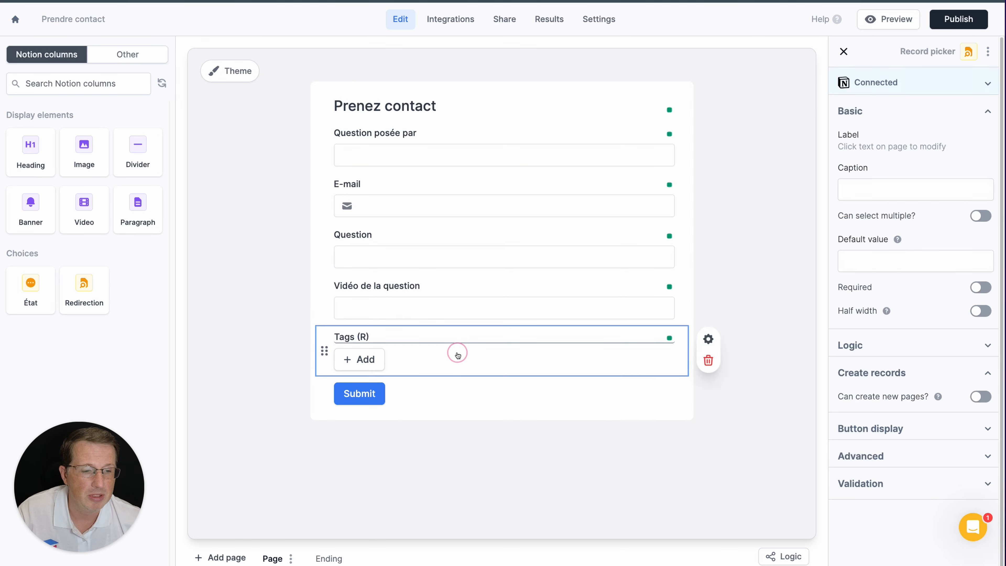
left_click(775, 316)
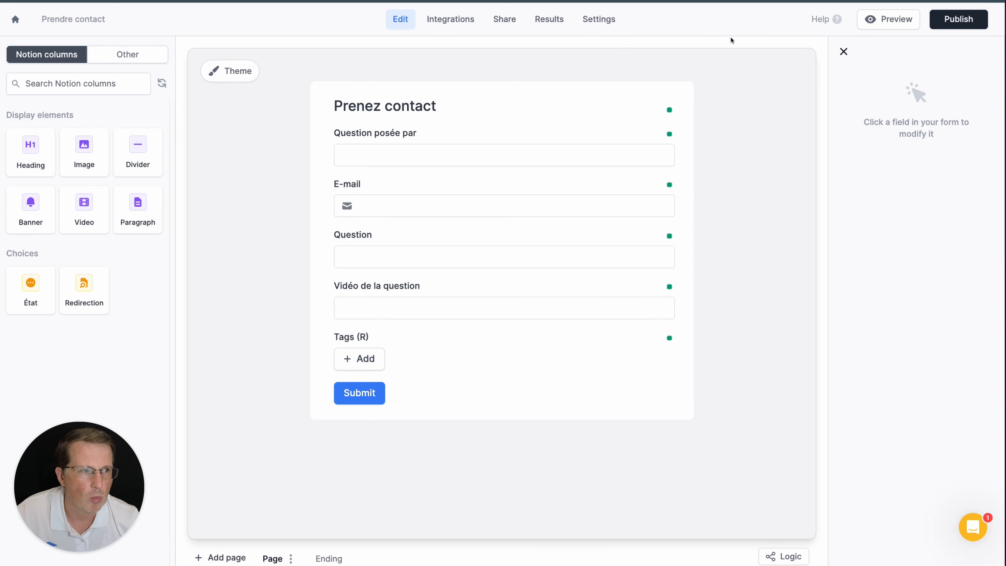
Glance at the Integrations page, return to the editor and publish the form
left_click(463, 25)
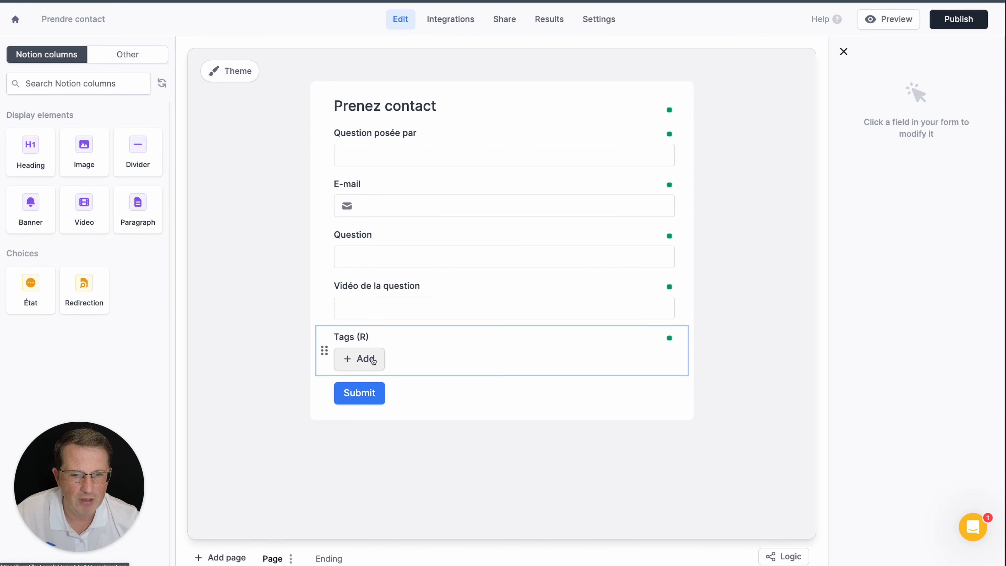
left_click(451, 20)
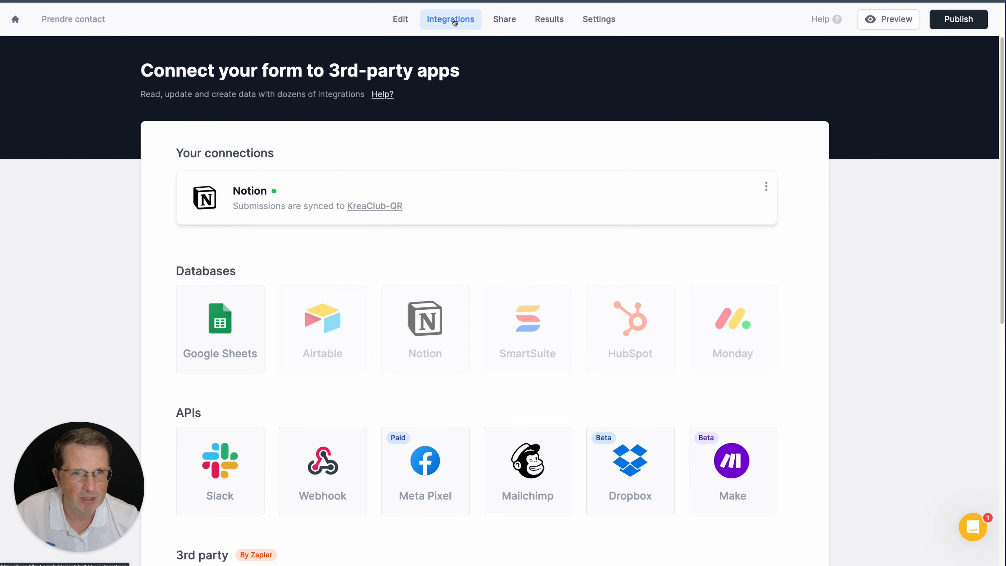
left_click(400, 19)
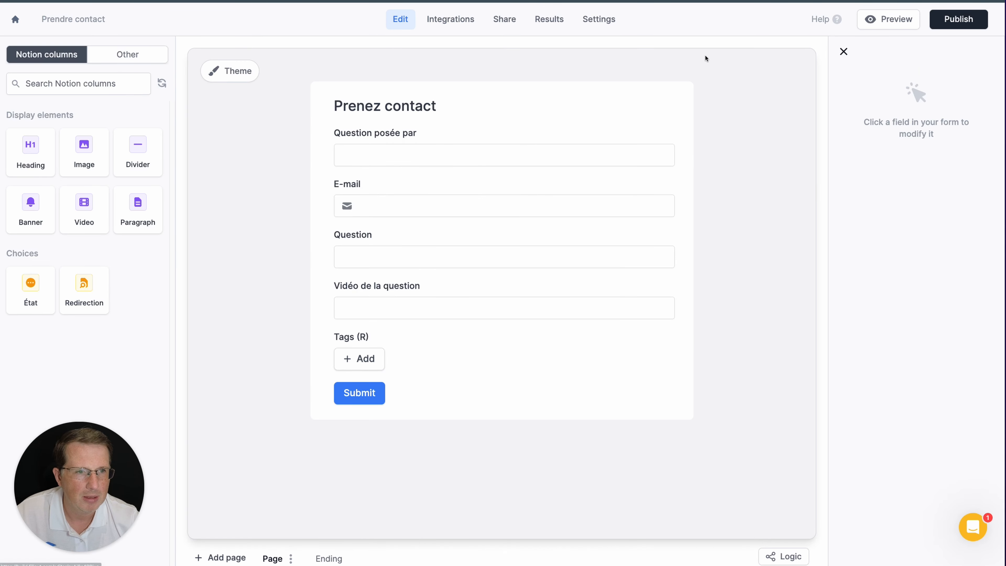
left_click(944, 22)
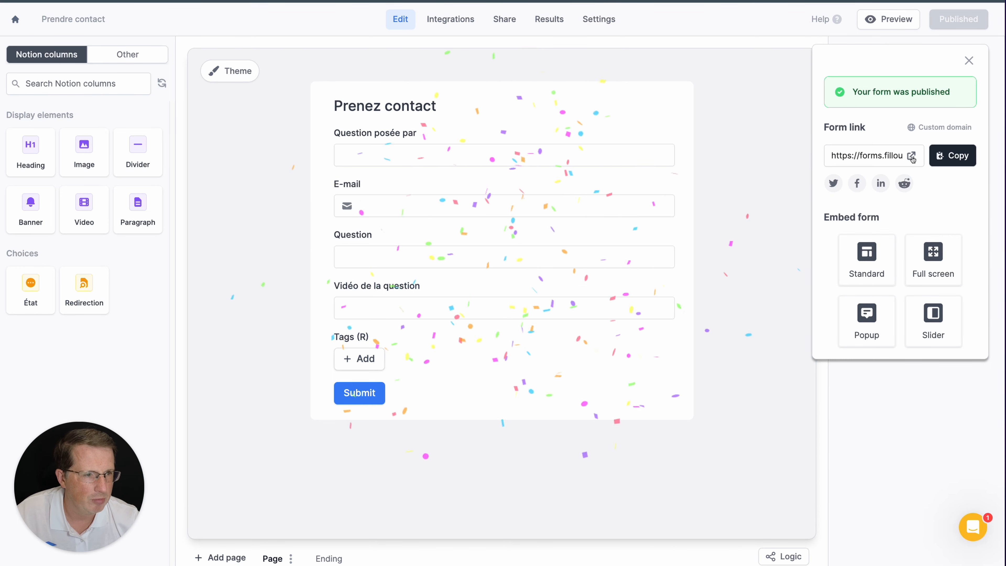
On the published form, enter a name, e-mail, the question 'Peut-on créer des sous-éléments de sous-éléments ?' and a video URL
left_click(911, 156)
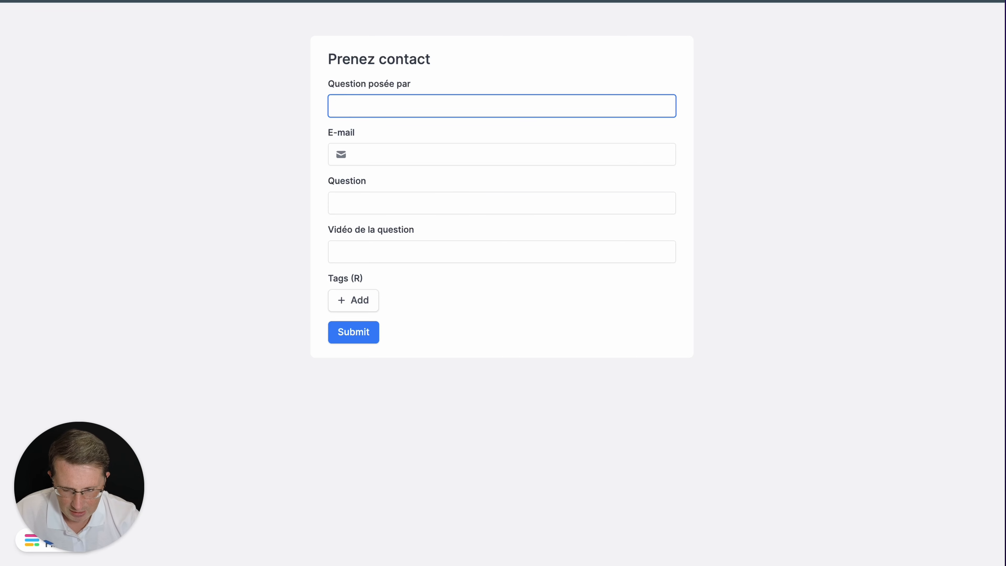
type("Jean Nabuse")
key("Tab")
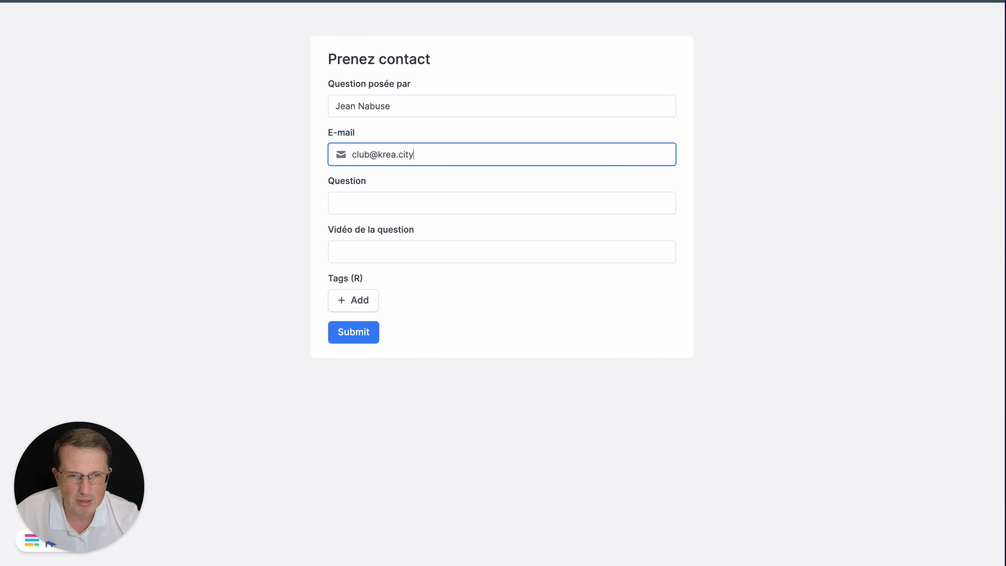
key("Tab")
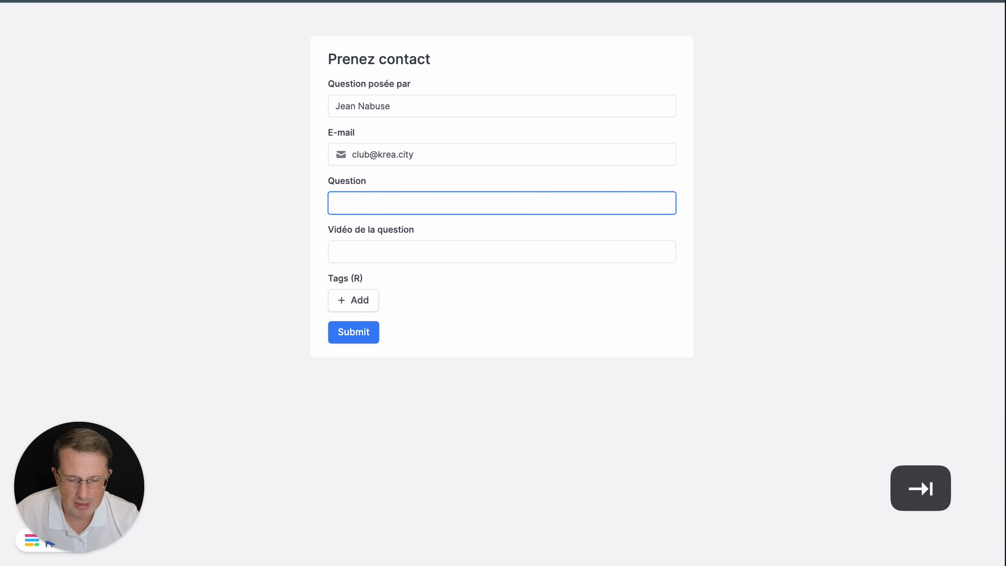
type("Peut-on")
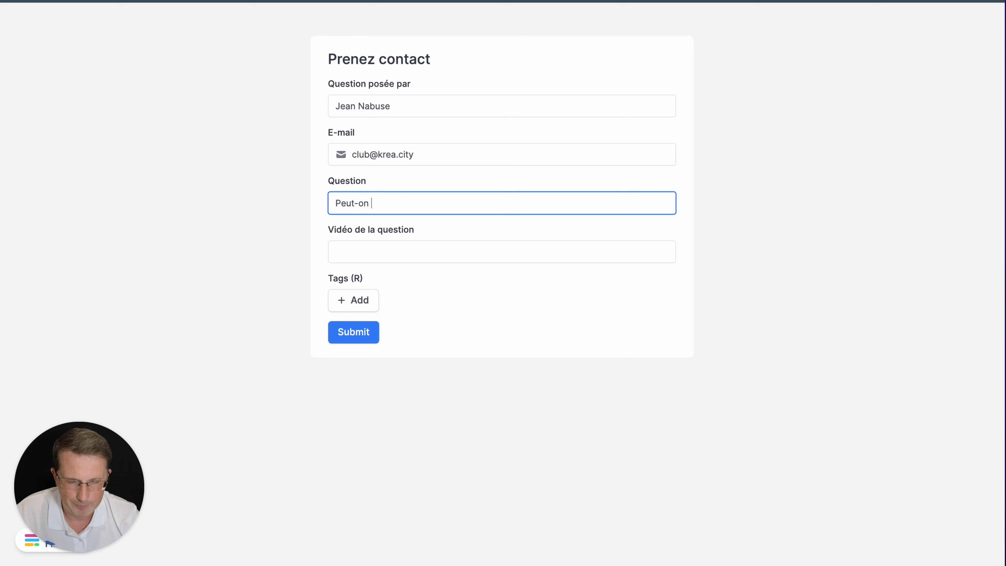
type(" créer des sous-élém")
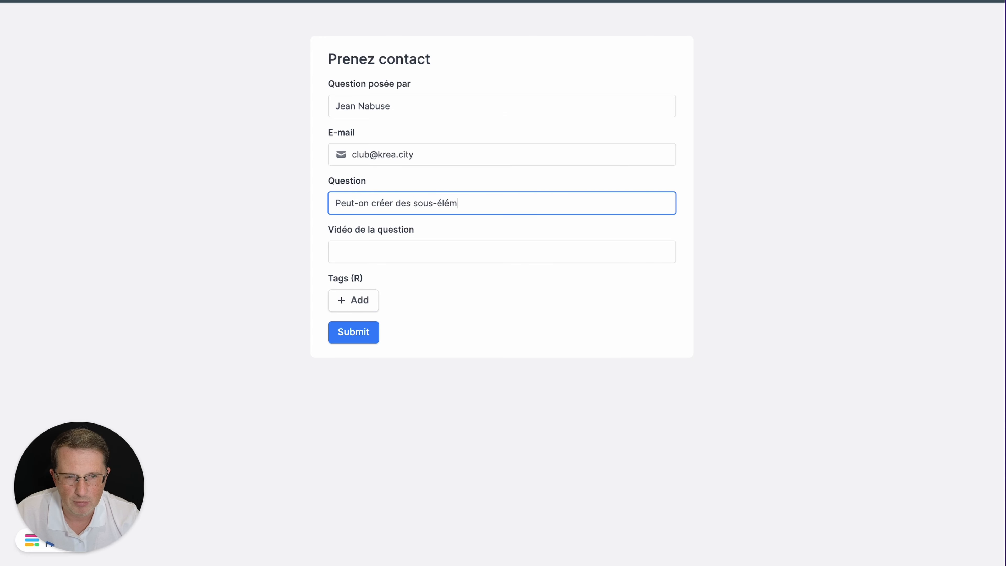
type("ents de sous-éléments ?")
key("Tab")
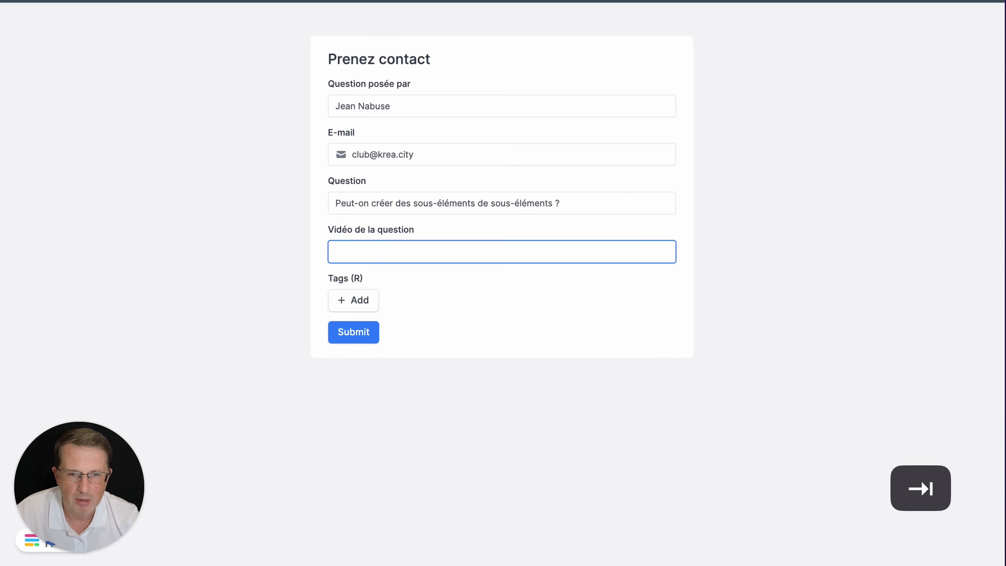
type("https://krea.li/k")
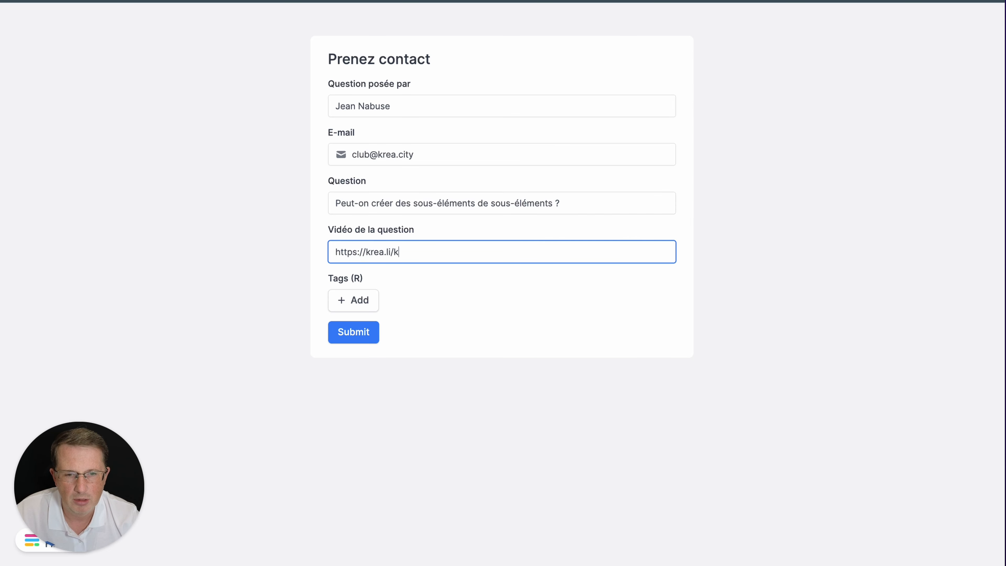
Tag the question Sous-éléments - Notion and submit it
left_click(356, 306)
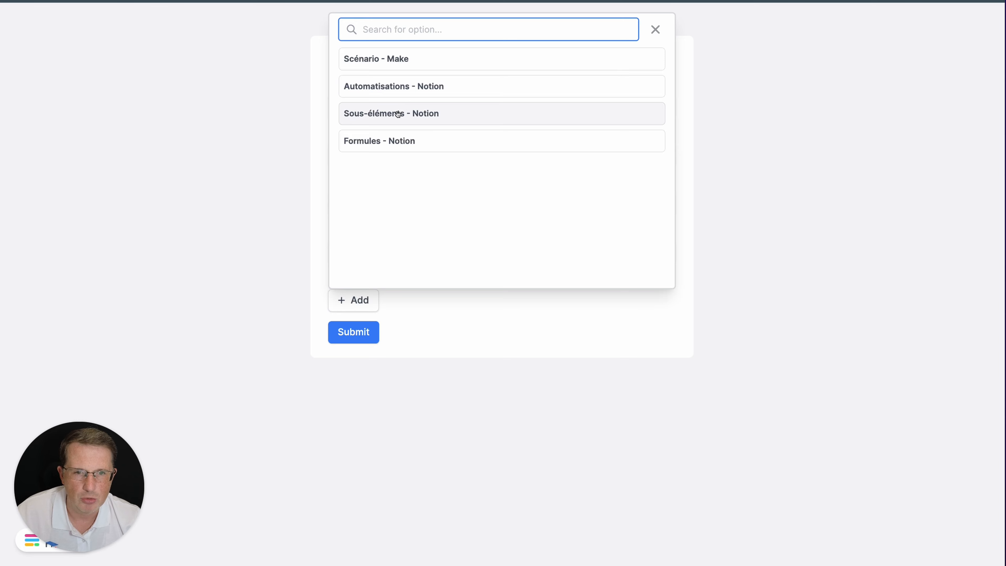
left_click(398, 114)
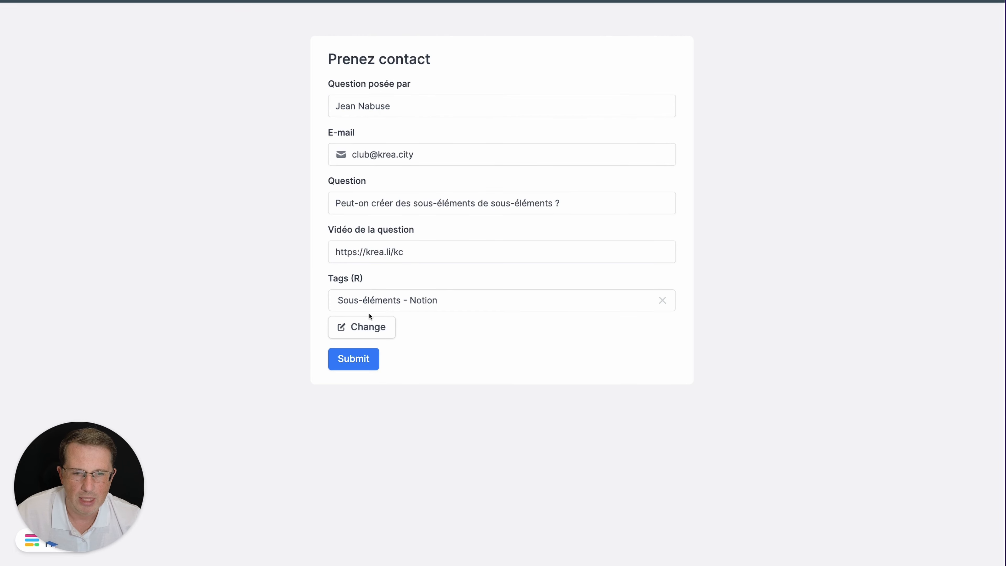
left_click(362, 358)
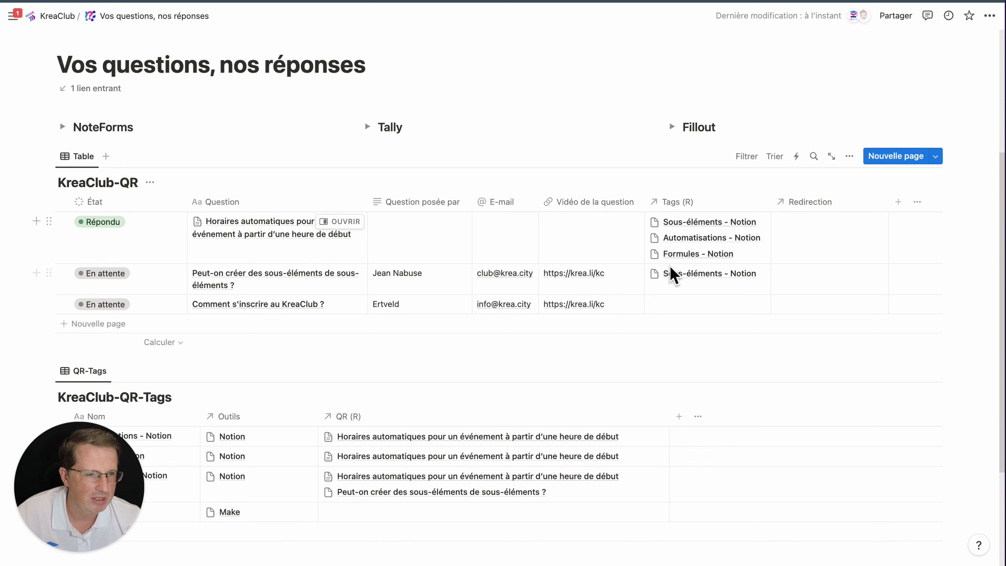
Copy the Fillout form link and place the caret inside the expanded Fillout toggle
left_click(672, 127)
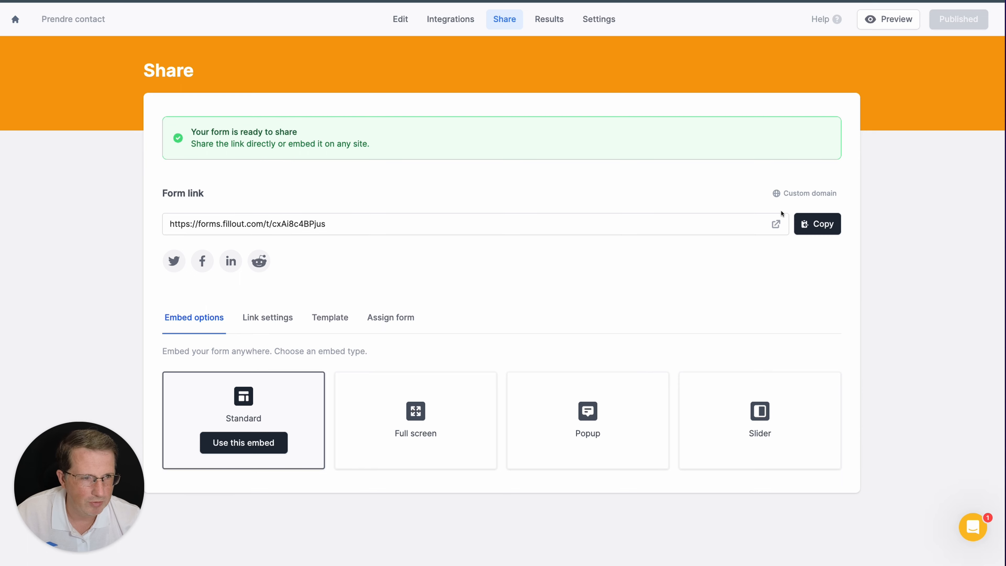
left_click(810, 225)
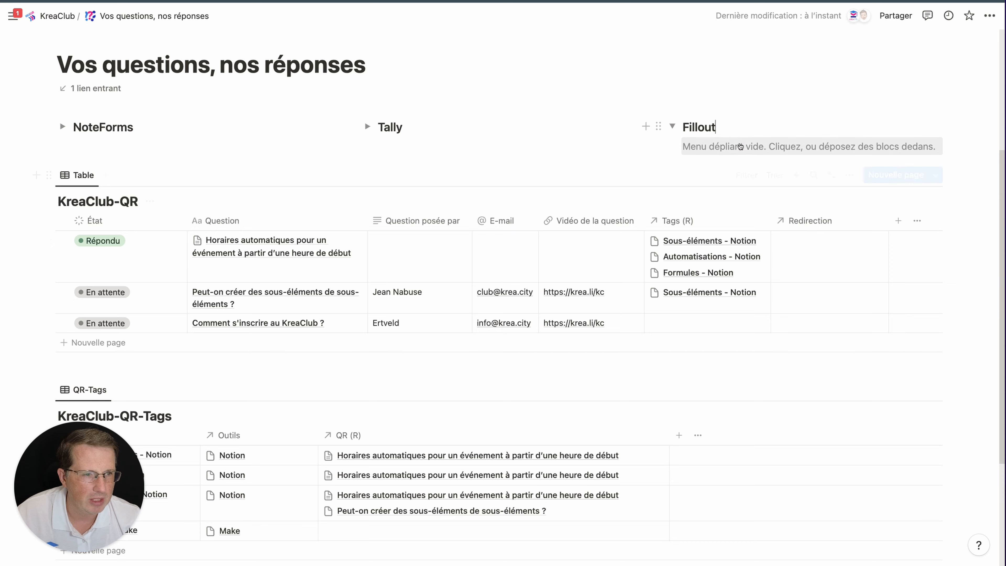
left_click(741, 146)
Paste the Fillout link into the toggle and embed it in the page
key("super+v")
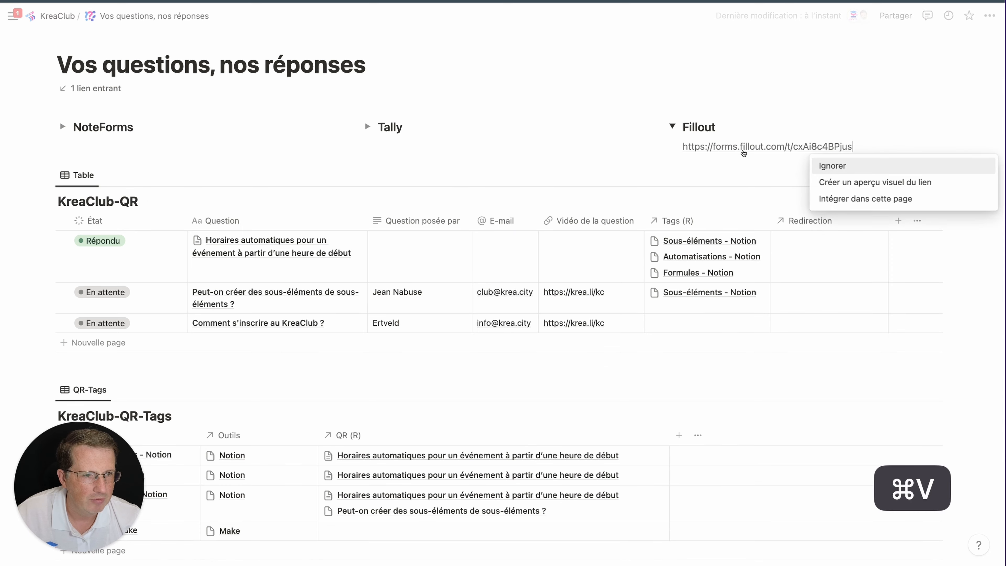
left_click(893, 202)
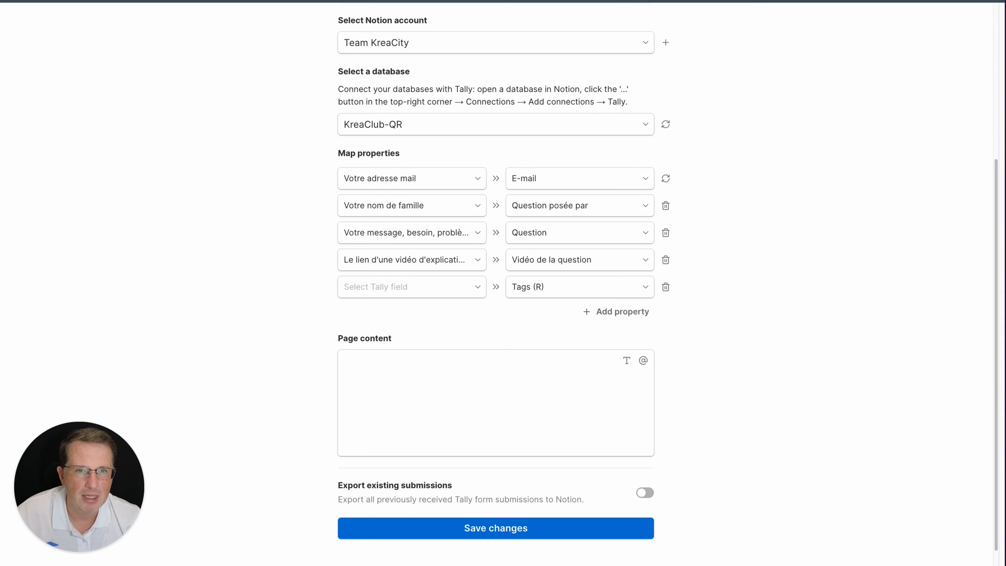
scroll(483, 173, "up", 6)
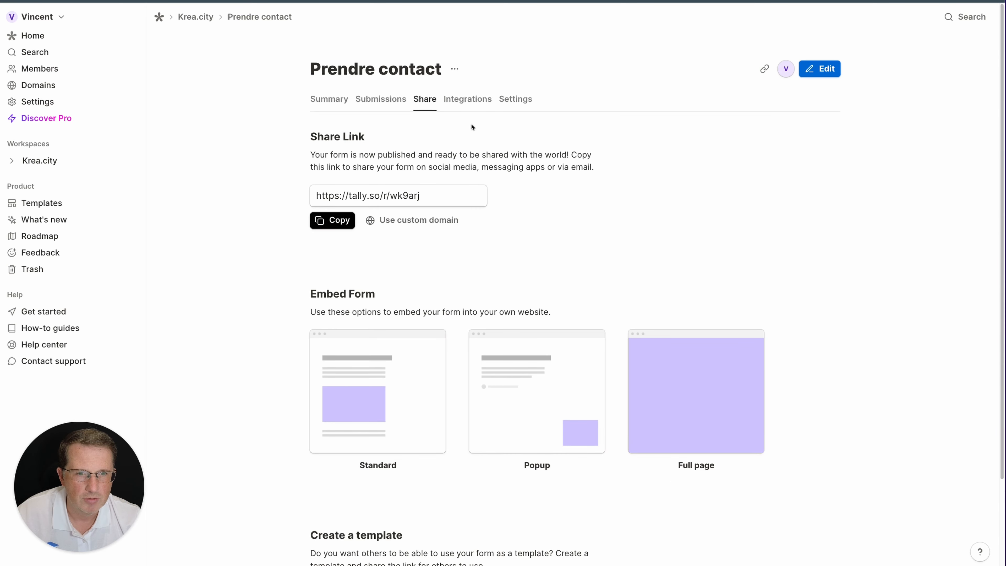
Copy the Tally form link, then copy its Standard embed link
left_click(335, 221)
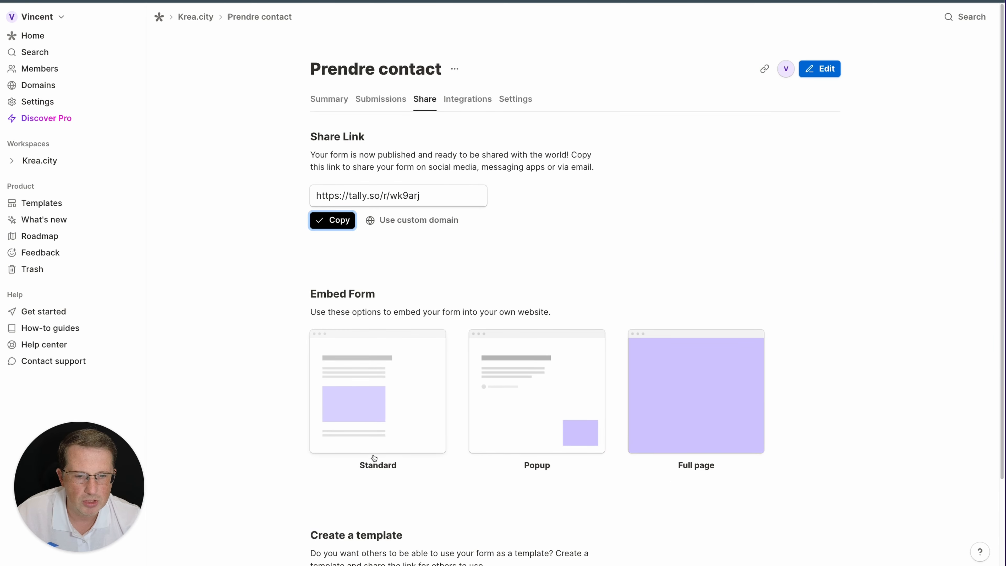
left_click(377, 432)
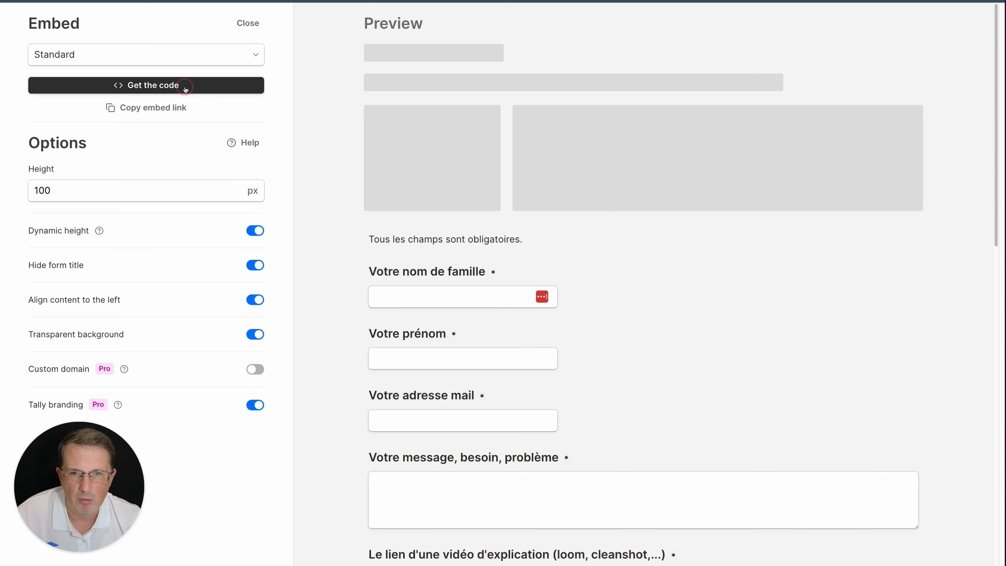
left_click(185, 89)
left_click(159, 108)
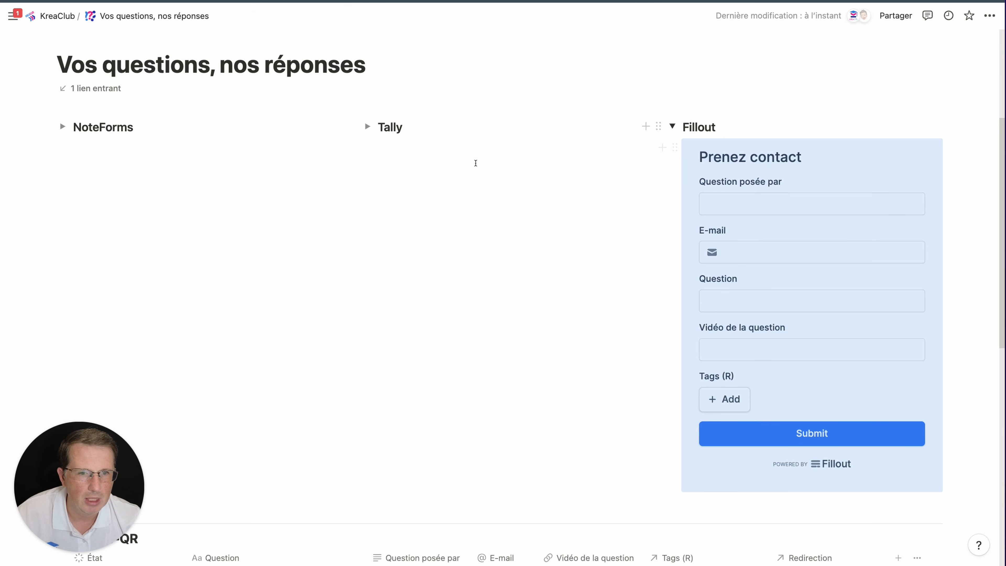
Embed the Tally form inside the Tally toggle, then expand the NoteForms toggle
left_click(474, 160)
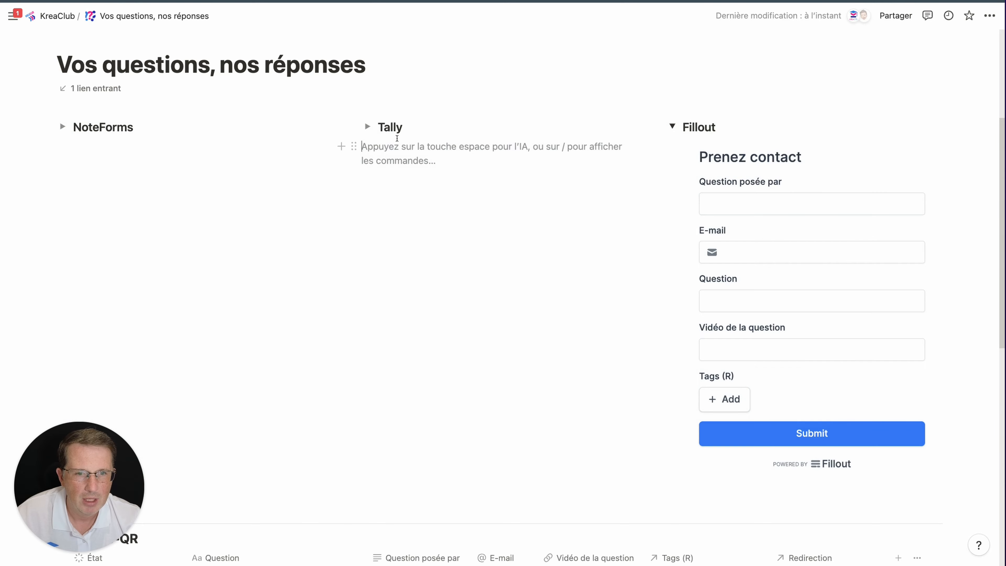
left_click(372, 132)
left_click(400, 144)
key("super+v")
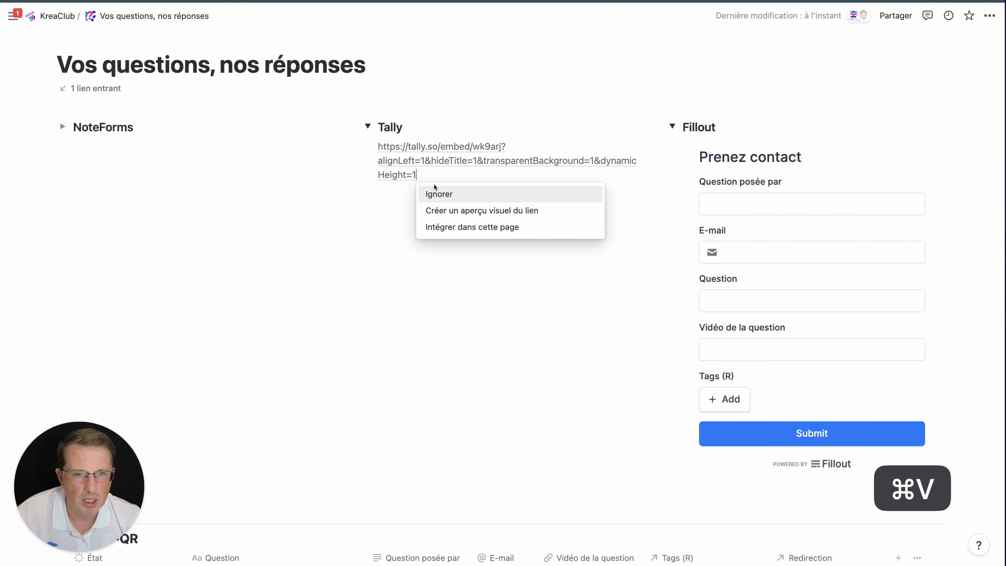
left_click(487, 227)
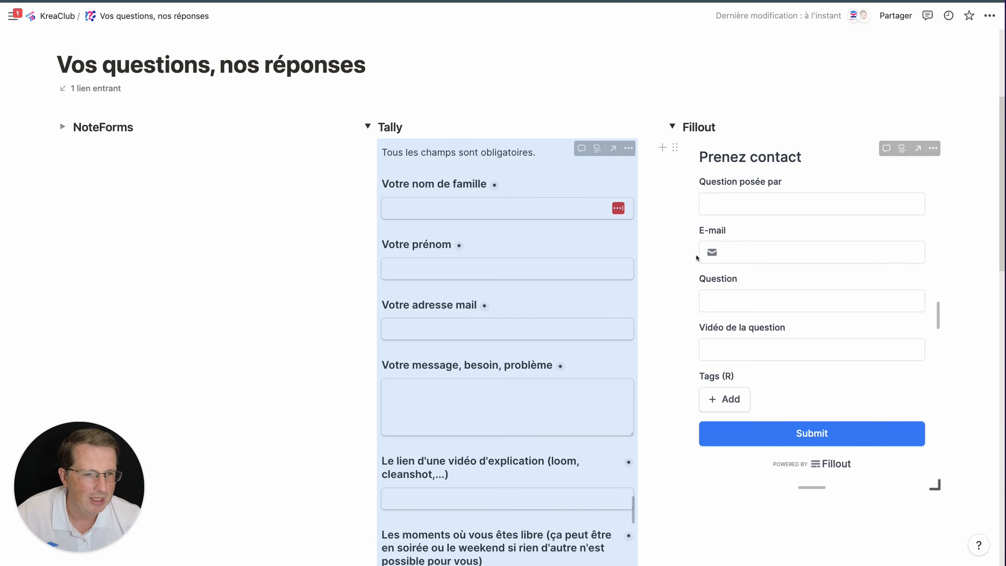
left_click(744, 79)
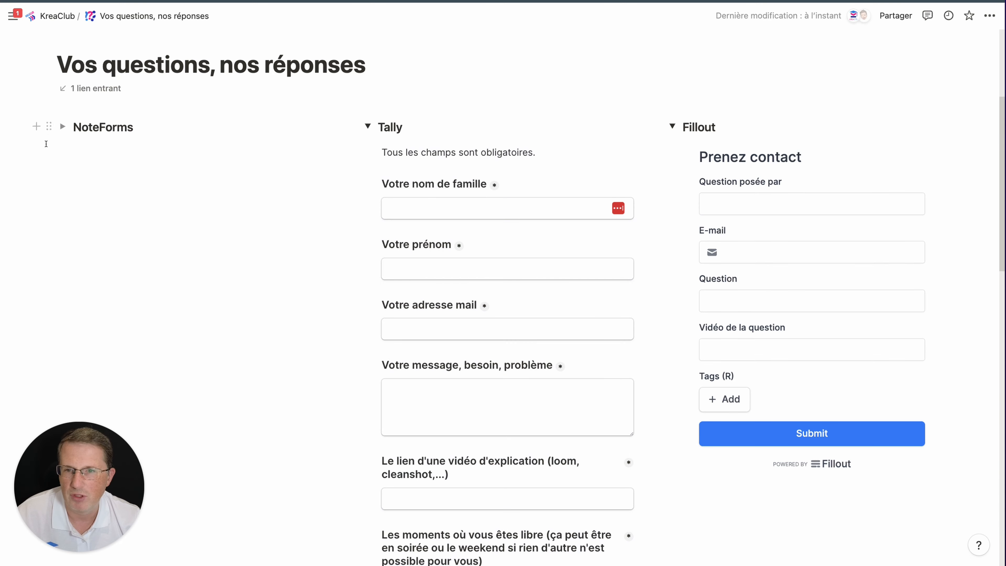
left_click(62, 126)
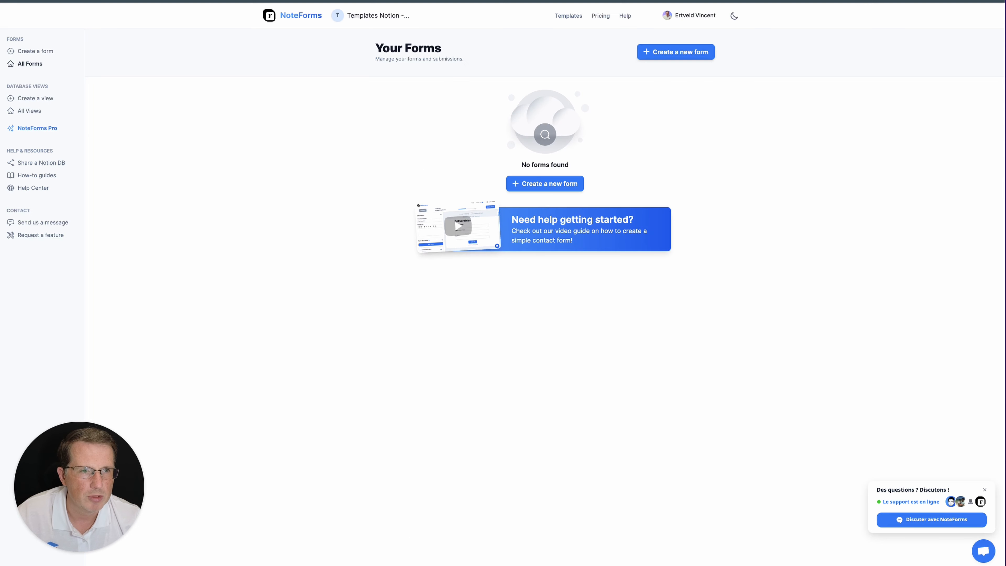
Start a new NoteForms form from a Notion database, searching 'QR' and choosing KreaClub-QR
left_click(666, 55)
left_click(446, 124)
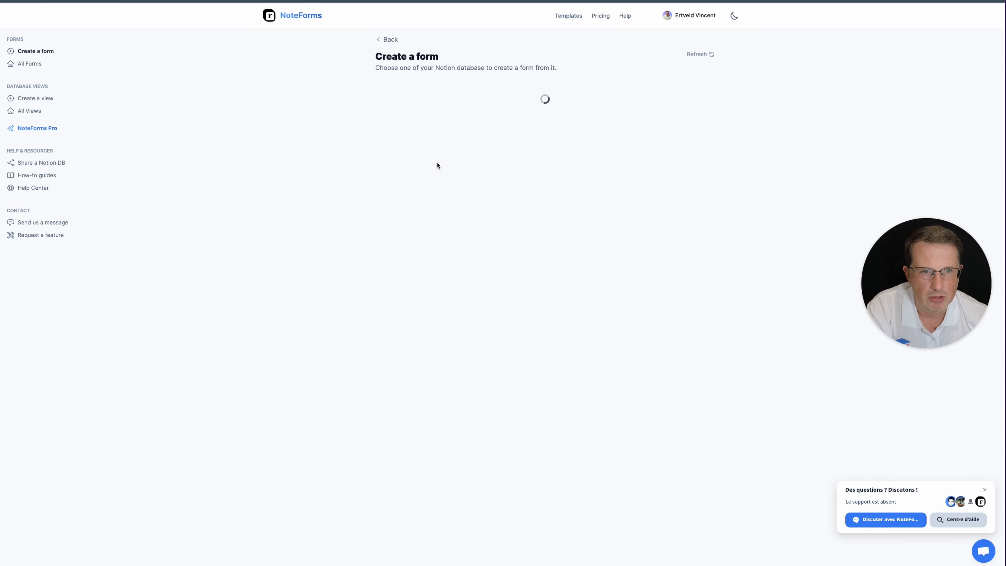
left_click(418, 101)
type("Questions")
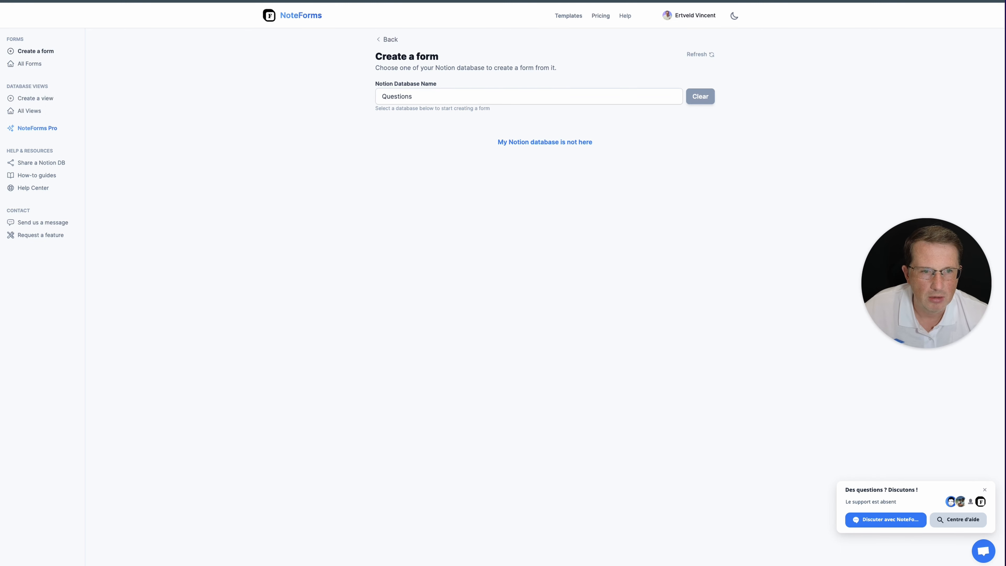
double_click(399, 97)
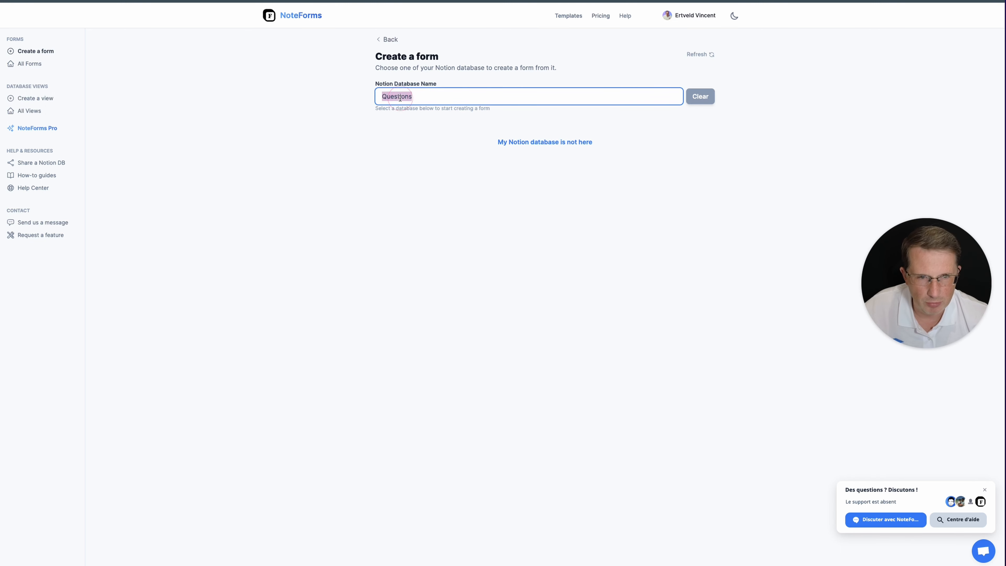
type("QR")
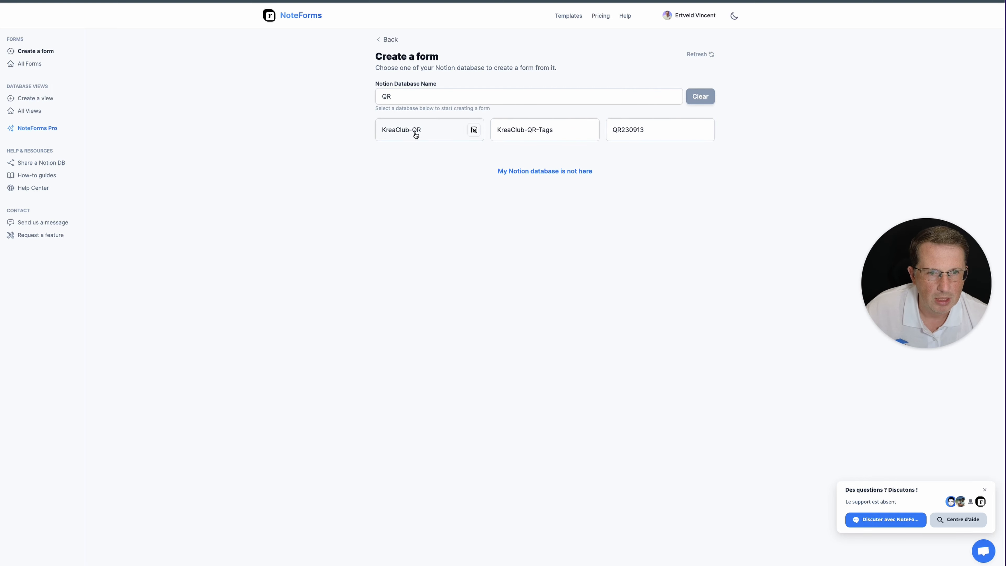
left_click(416, 136)
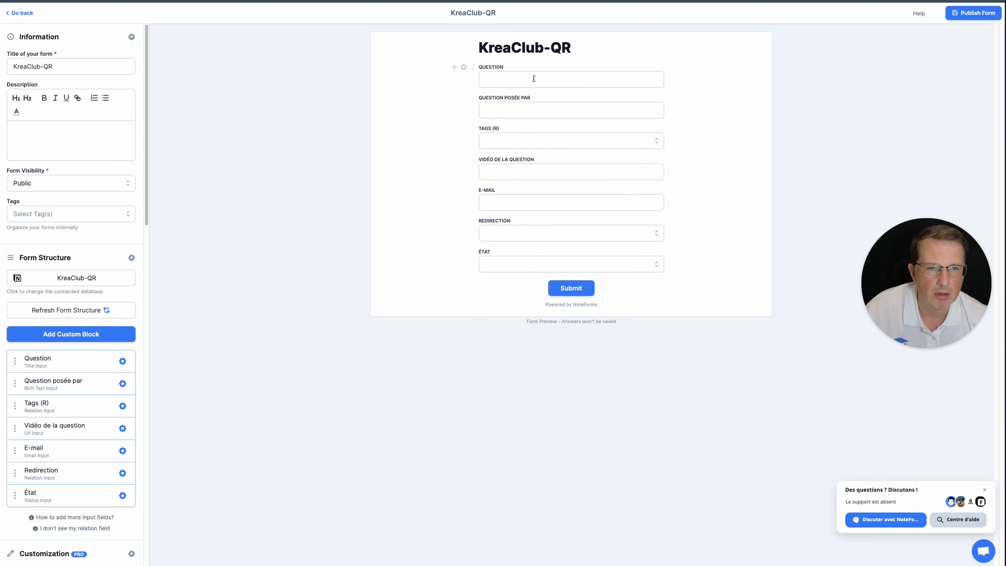
Preview the new form and check the Tags (R) field's choices without selecting any
scroll(38, 218, "down", 5)
scroll(48, 321, "up", 5)
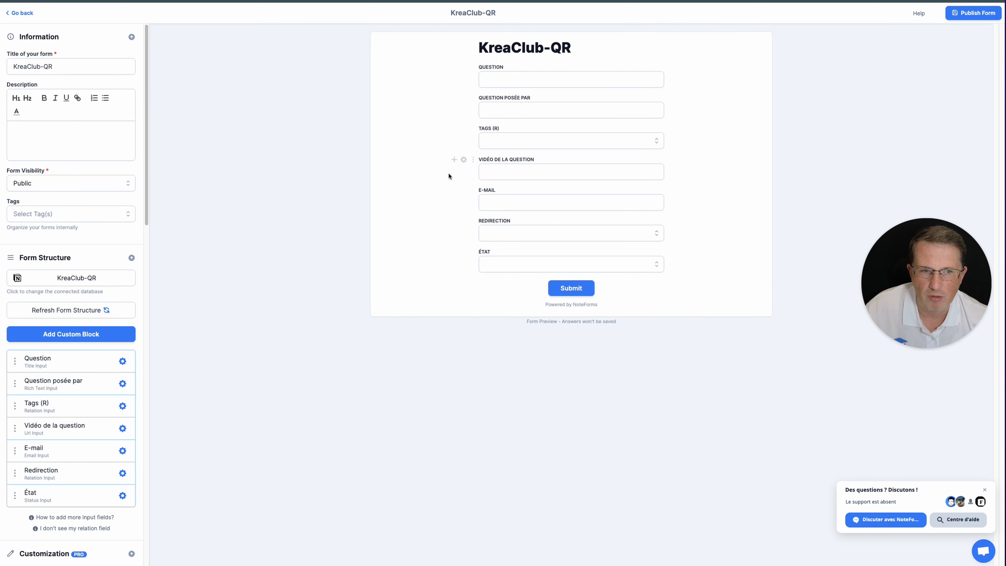
left_click(578, 144)
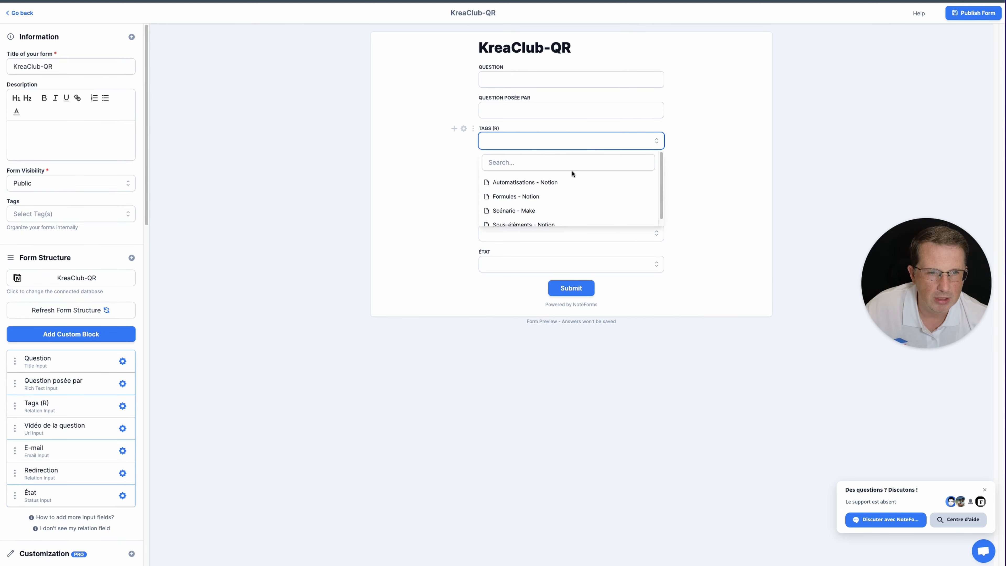
left_click(413, 142)
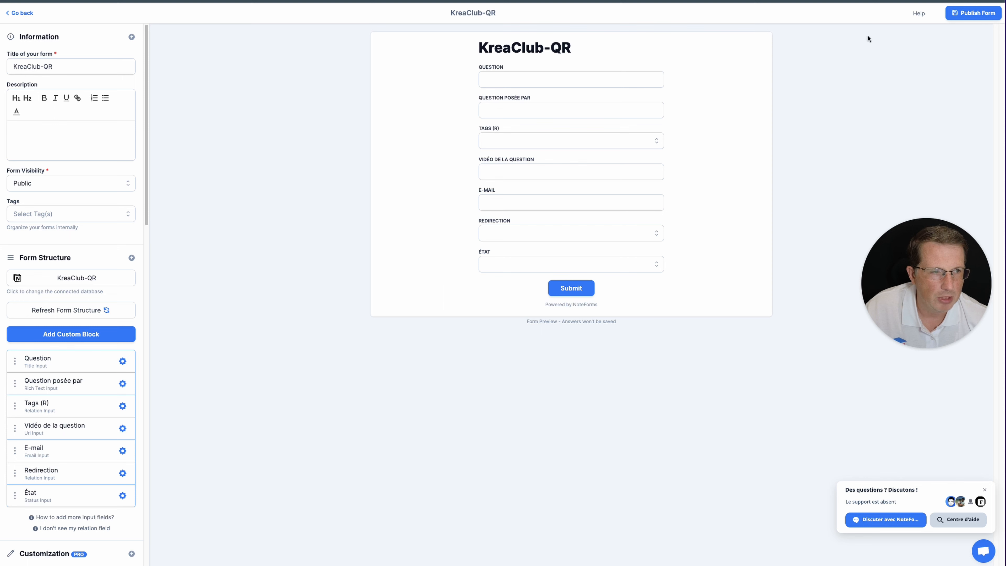
Publish the KreaClub-QR form, copy its Notion embed link and return to the NoteForms toggle
left_click(955, 13)
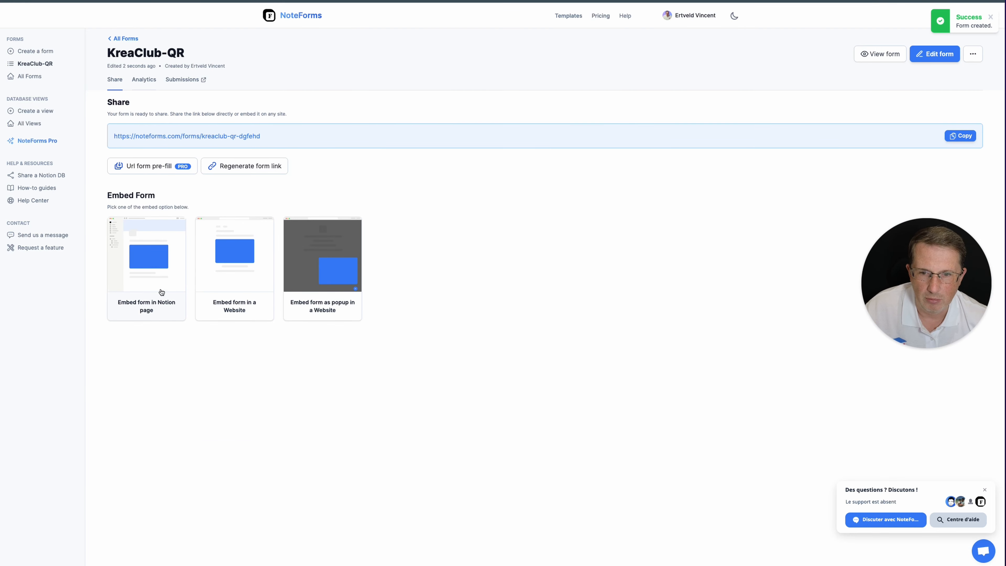
left_click(160, 285)
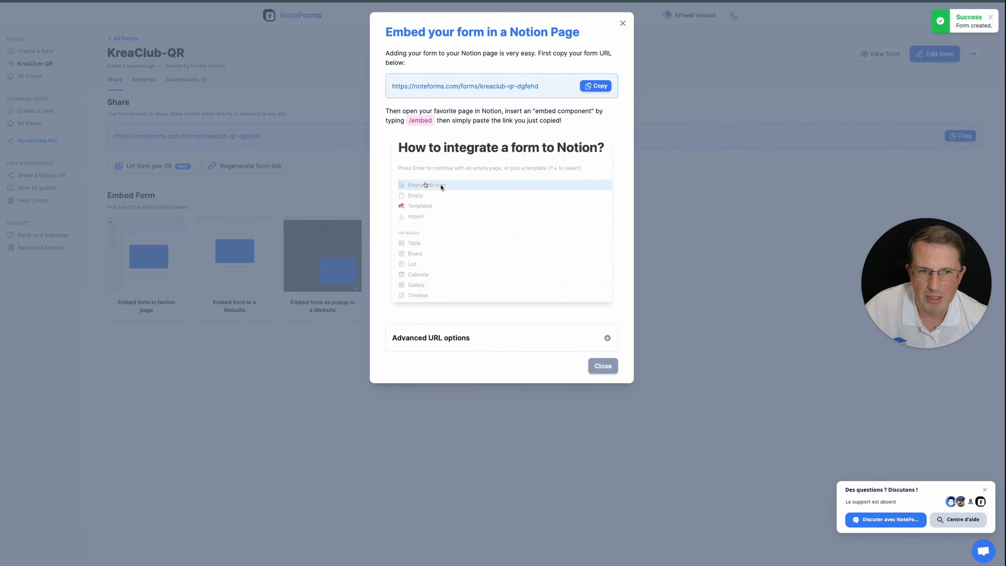
left_click(594, 88)
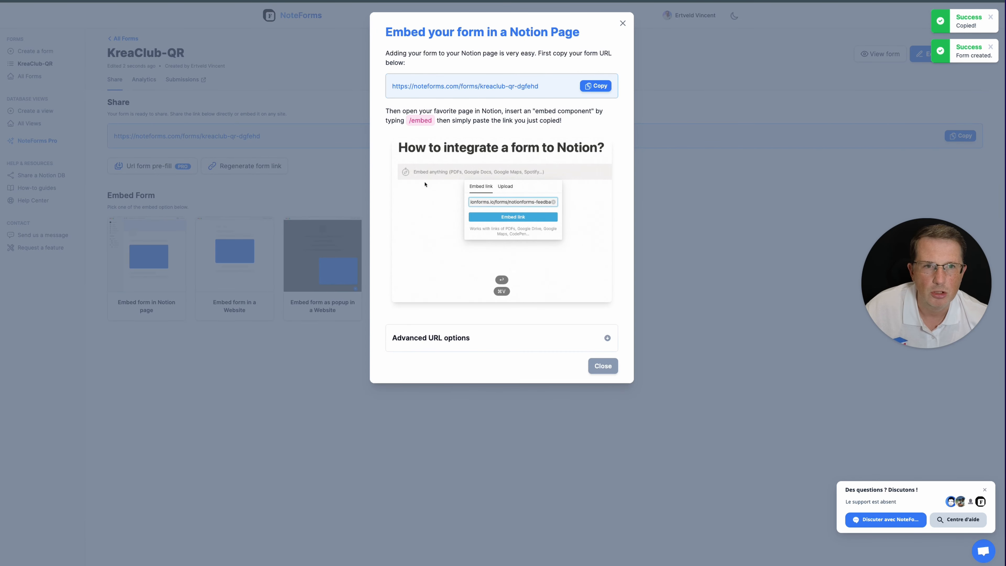
key("ctrl+shift+Tab")
key("ctrl+shift+Tab")
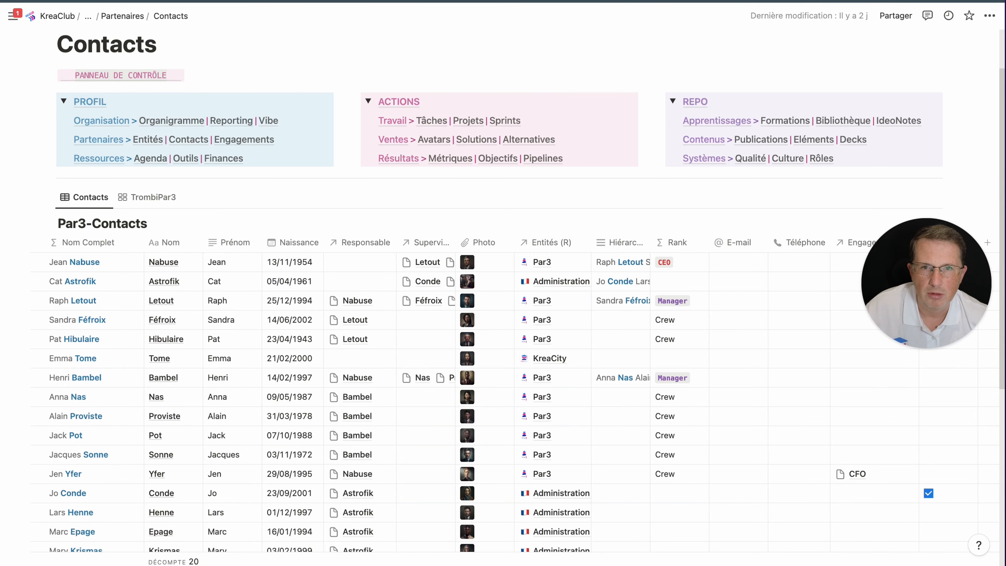
left_click(189, 152)
Paste the form link as an embed and stretch it tall enough to show Submit
key("super+v")
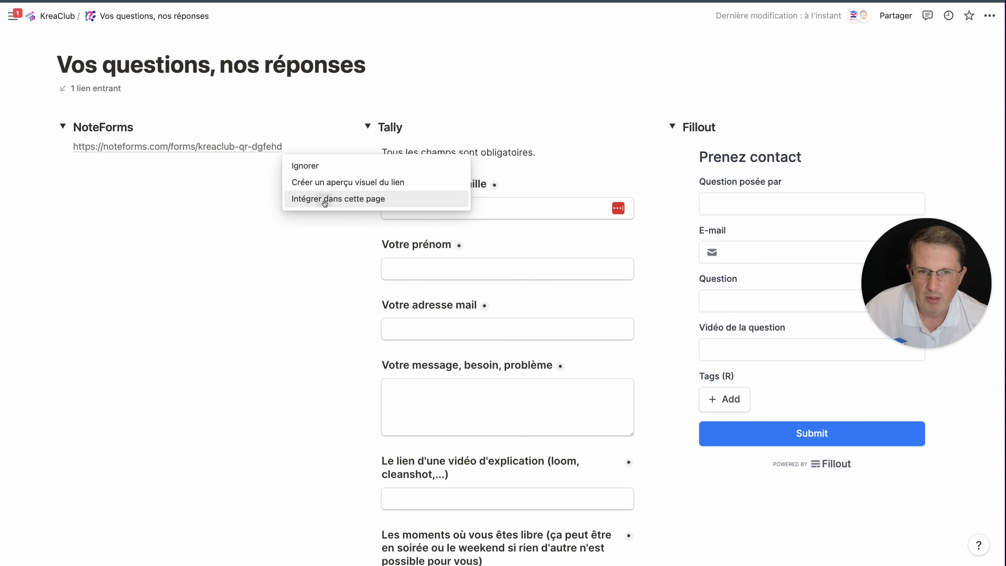
left_click(317, 198)
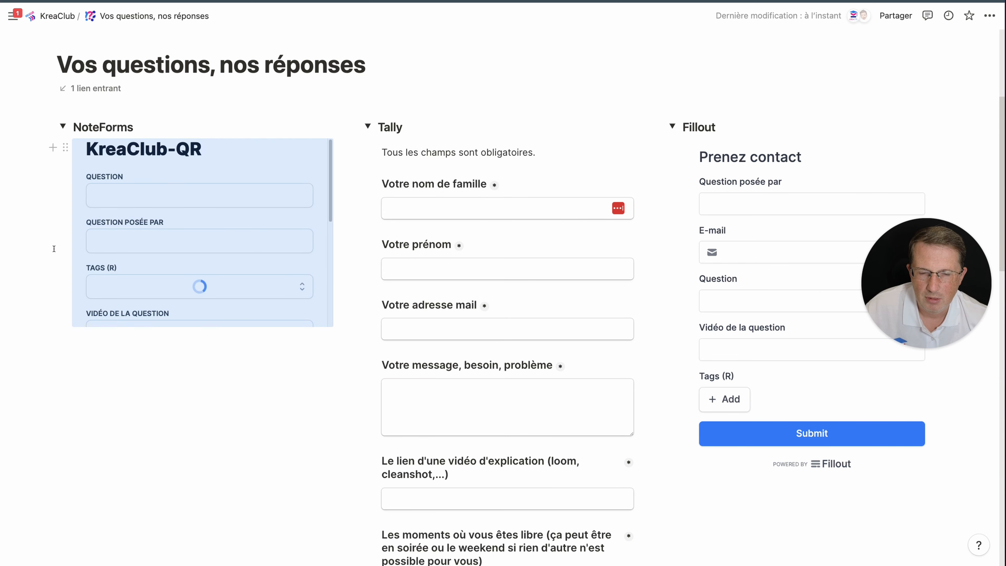
left_click_drag(203, 322, 222, 526)
scroll(222, 526, "down", 15)
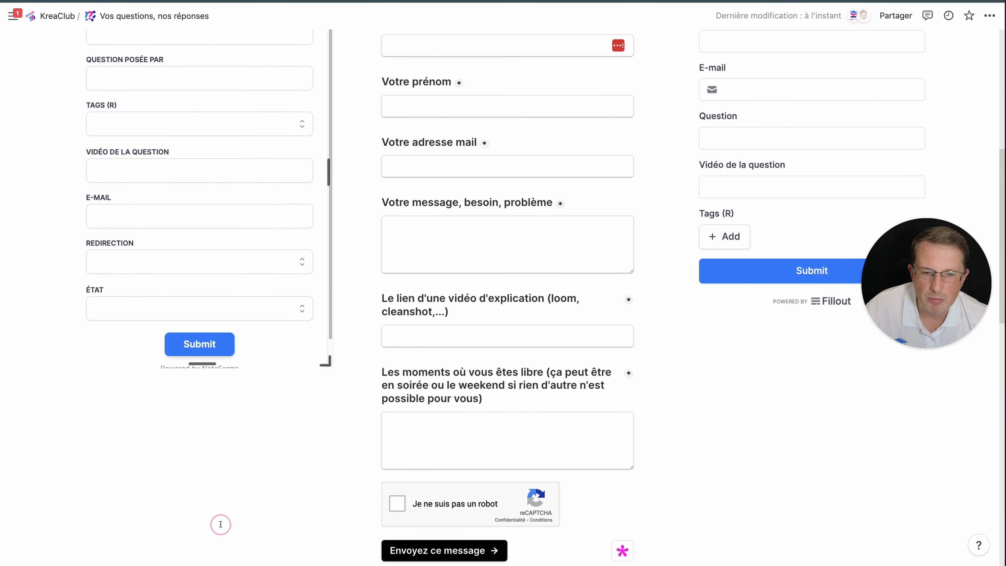
scroll(286, 90, "up", 15)
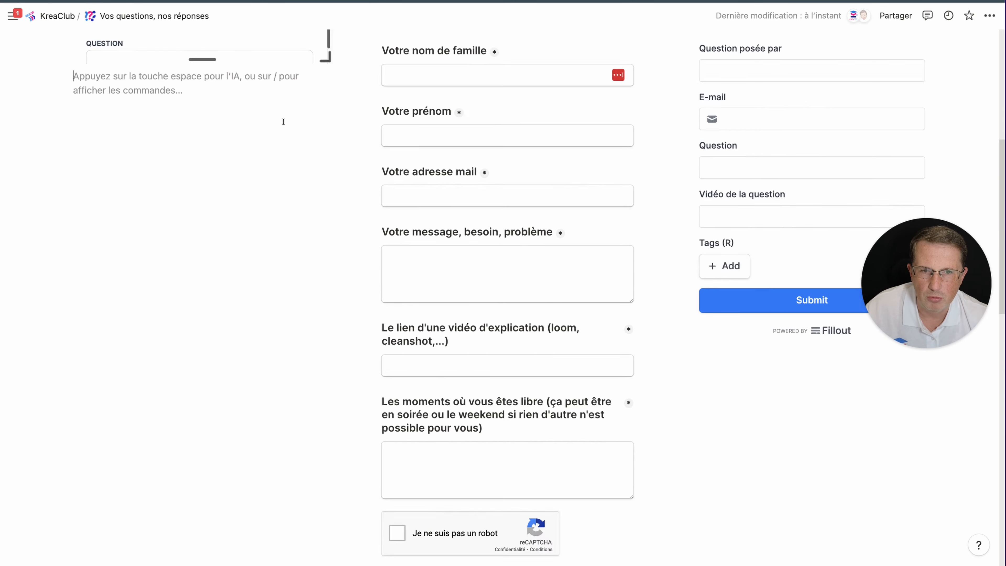
scroll(277, 190, "down", 3)
left_click_drag(200, 224, 224, 478)
scroll(223, 396, "down", 5)
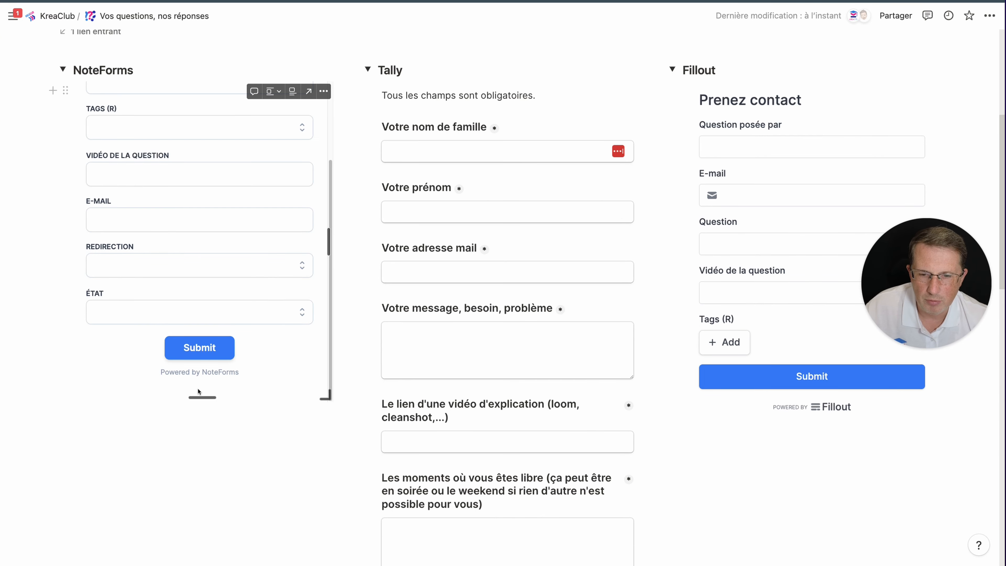
left_click_drag(199, 394, 214, 532)
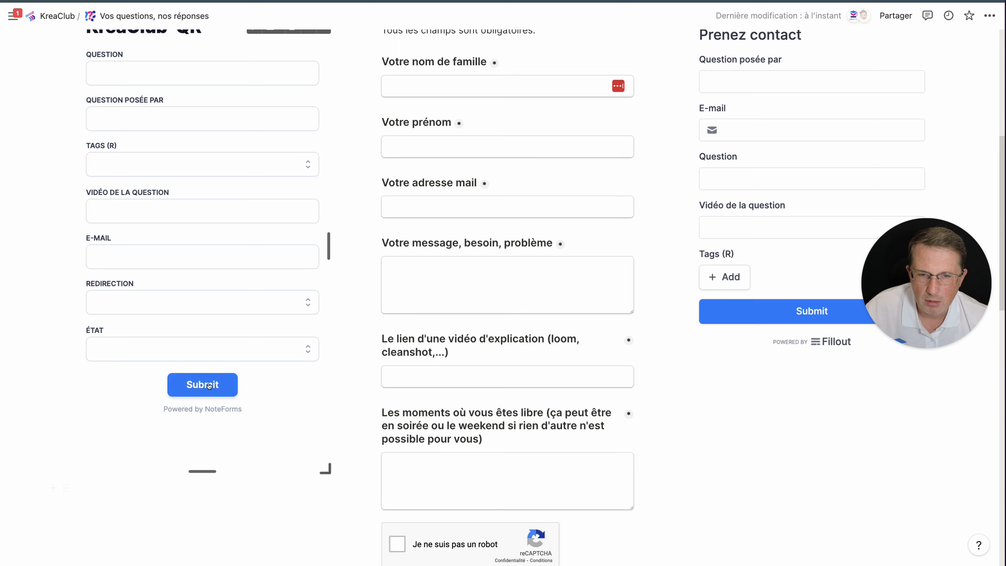
left_click(151, 135)
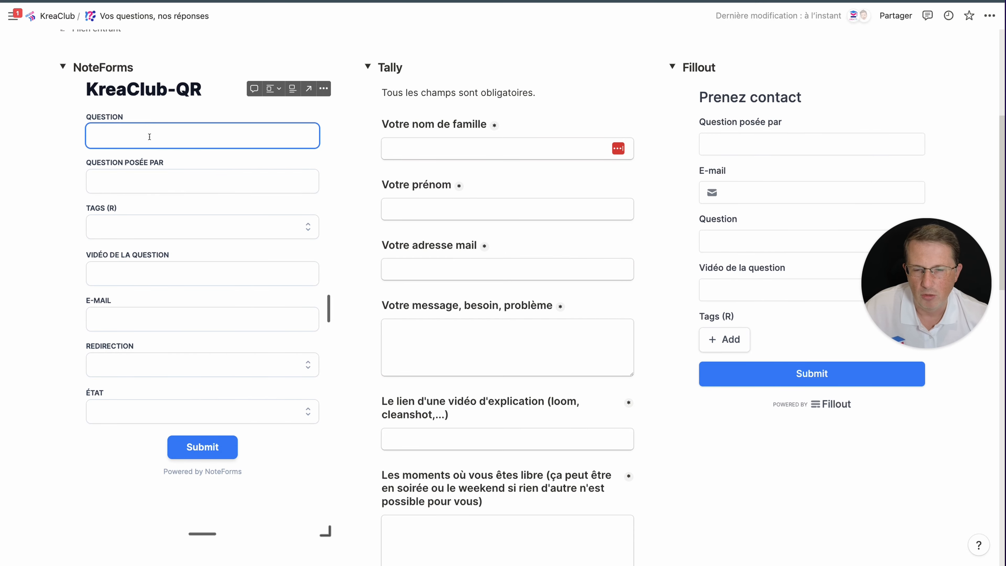
Enter the question 'Quel est le meilleur outil de formulaire ?' and the asker's name
type("Quel es")
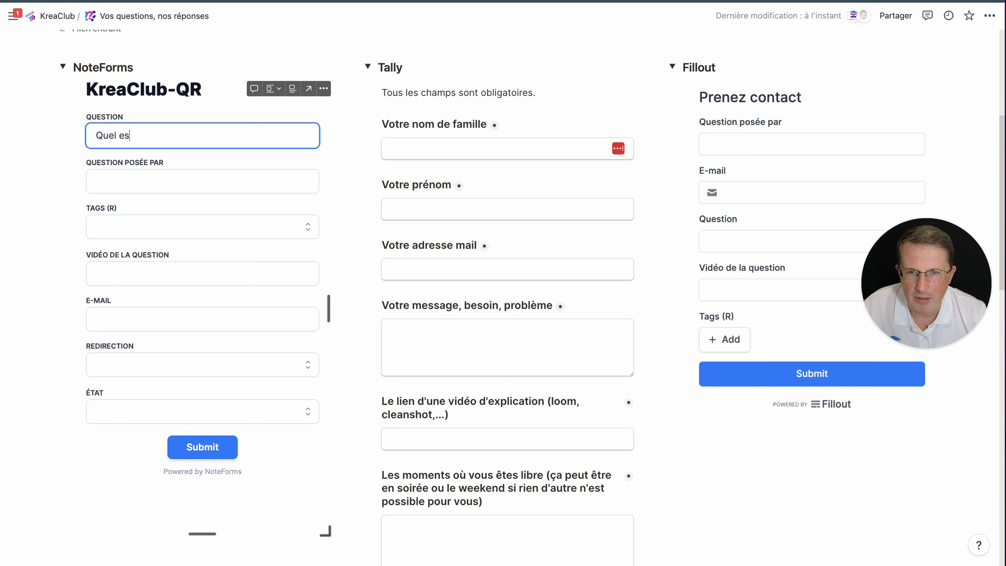
type("t le meilleur outil")
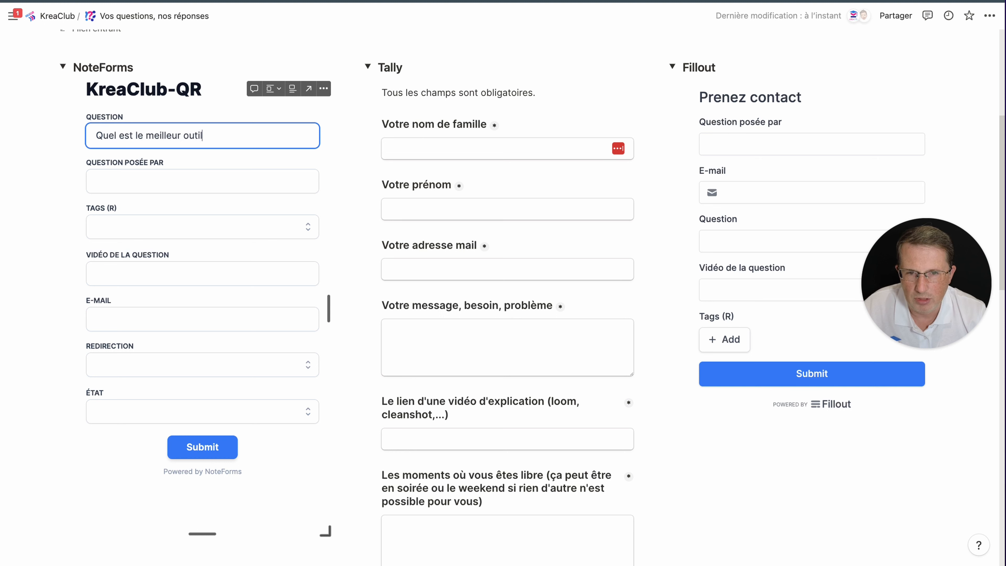
type(" de formulaire ?")
key("Tab")
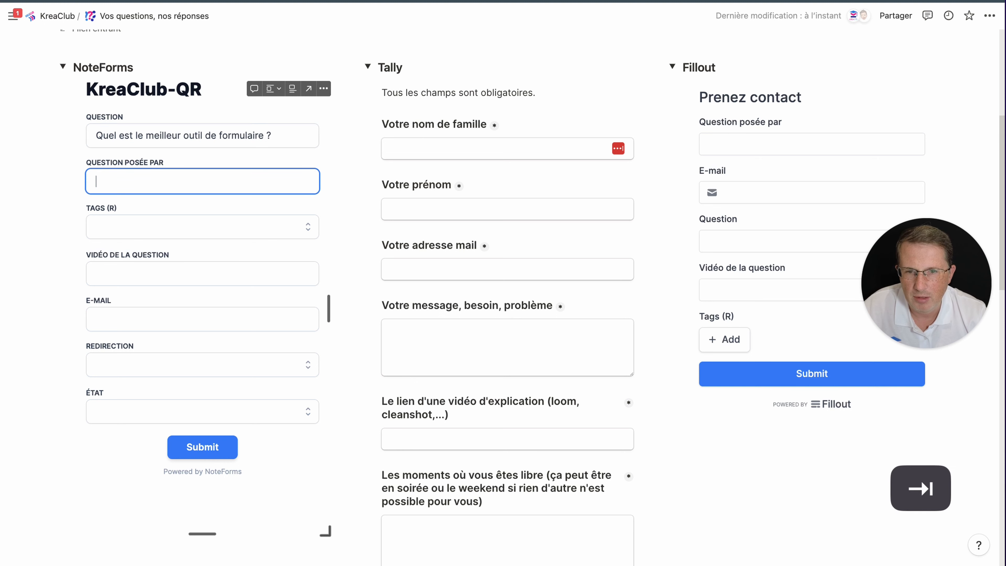
type("Vince")
key("Tab")
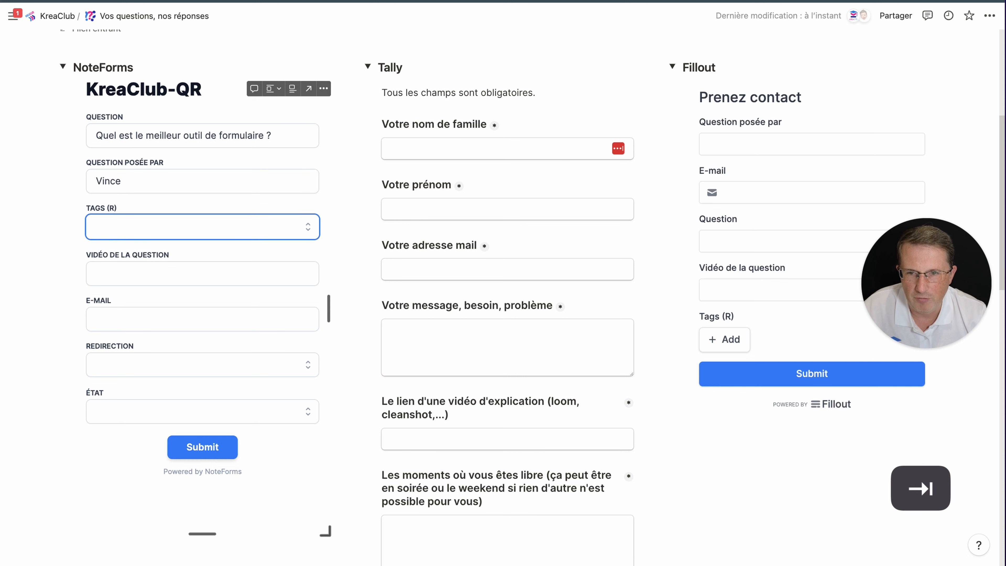
Tag the question with Formules - Notion
left_click(164, 224)
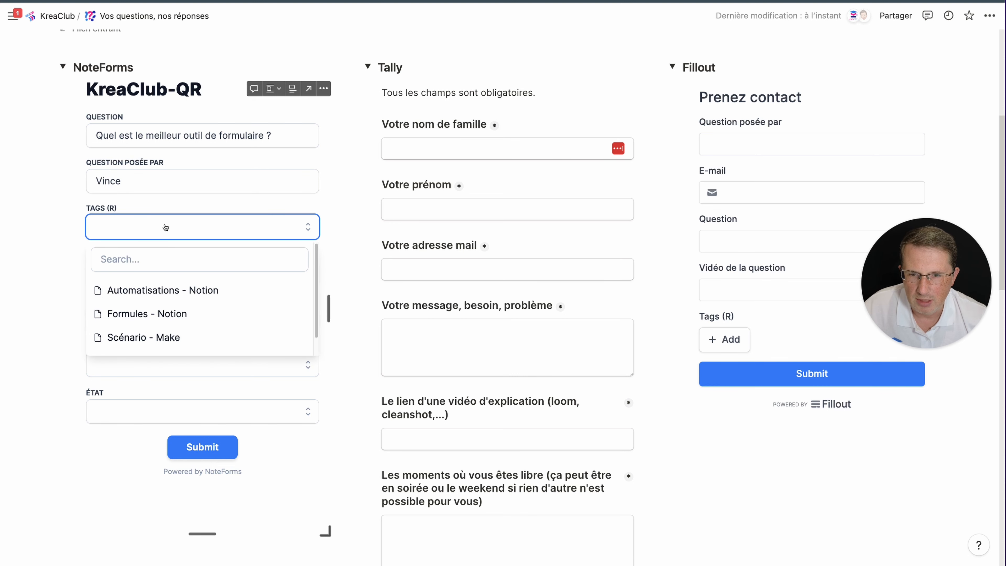
scroll(179, 321, "up", 1)
scroll(179, 322, "down", 1)
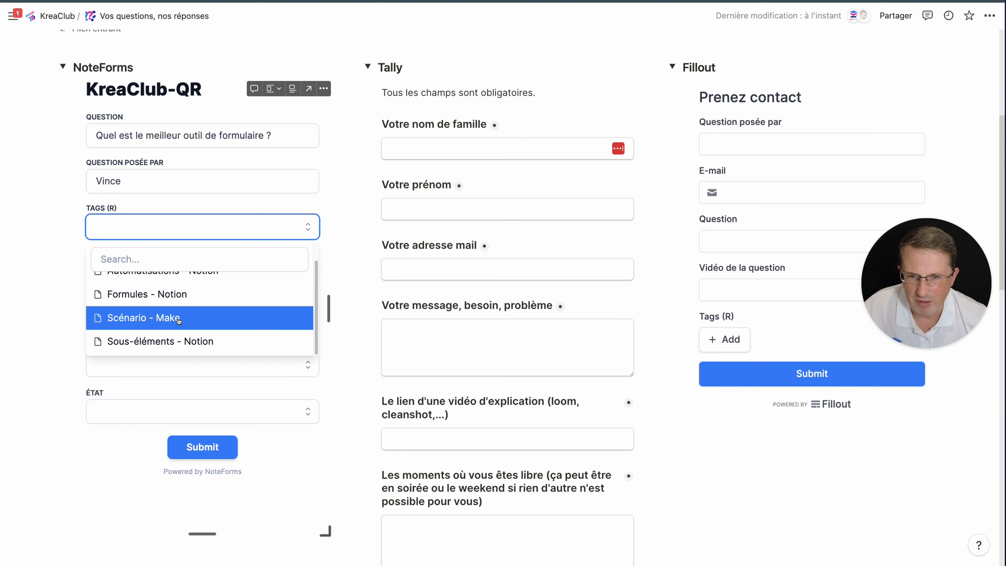
scroll(181, 330, "up", 1)
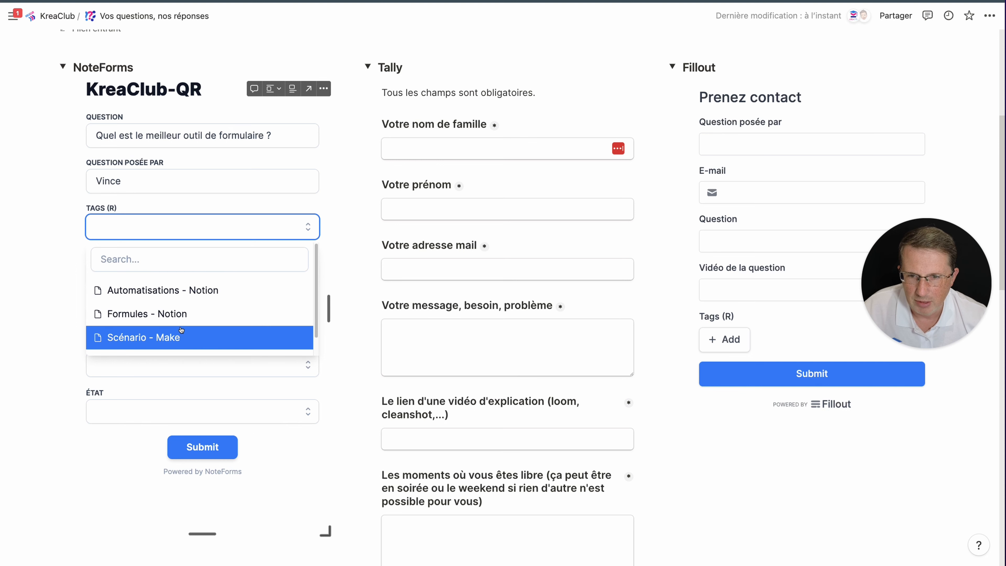
left_click(181, 315)
left_click(64, 241)
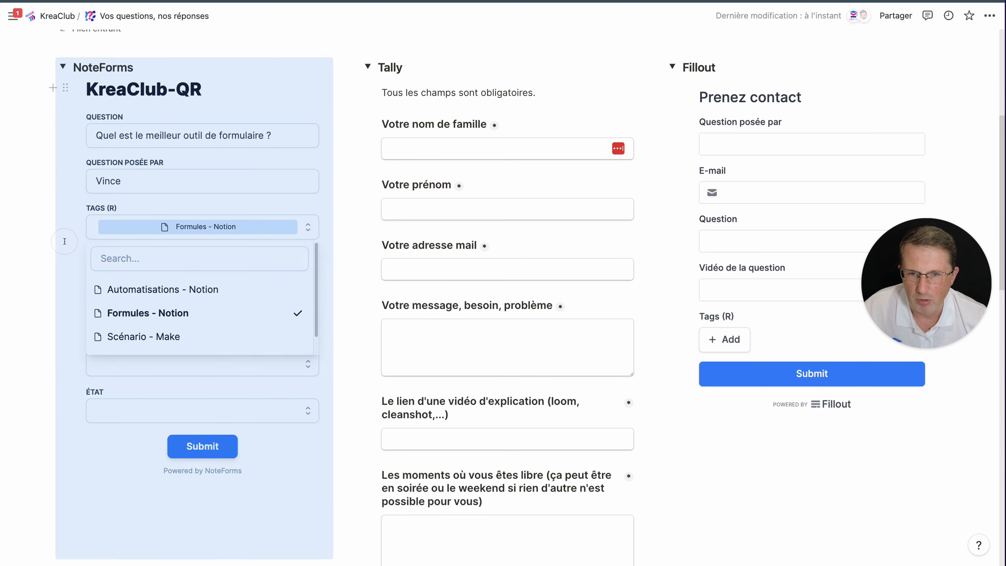
left_click(325, 211)
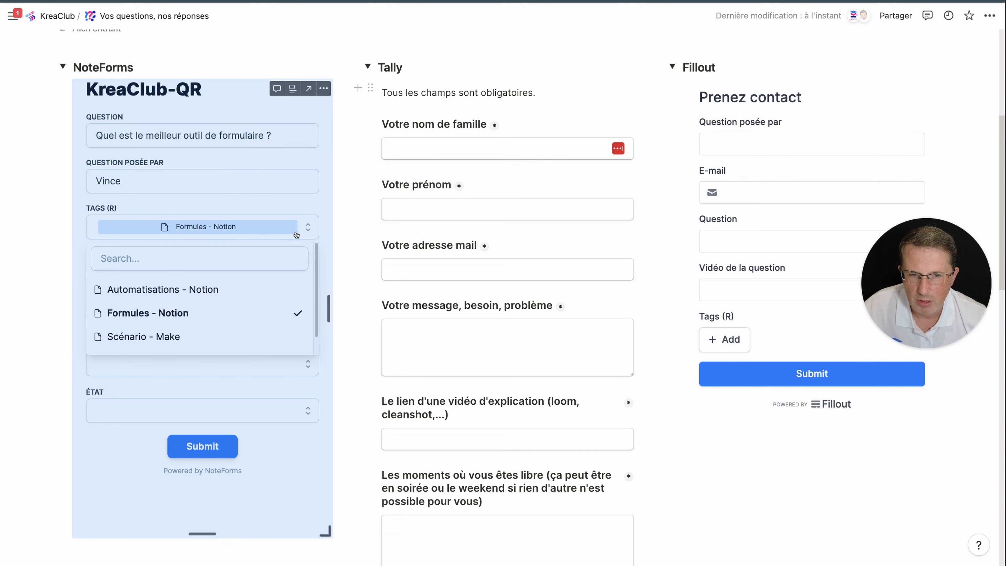
left_click(296, 234)
left_click(229, 272)
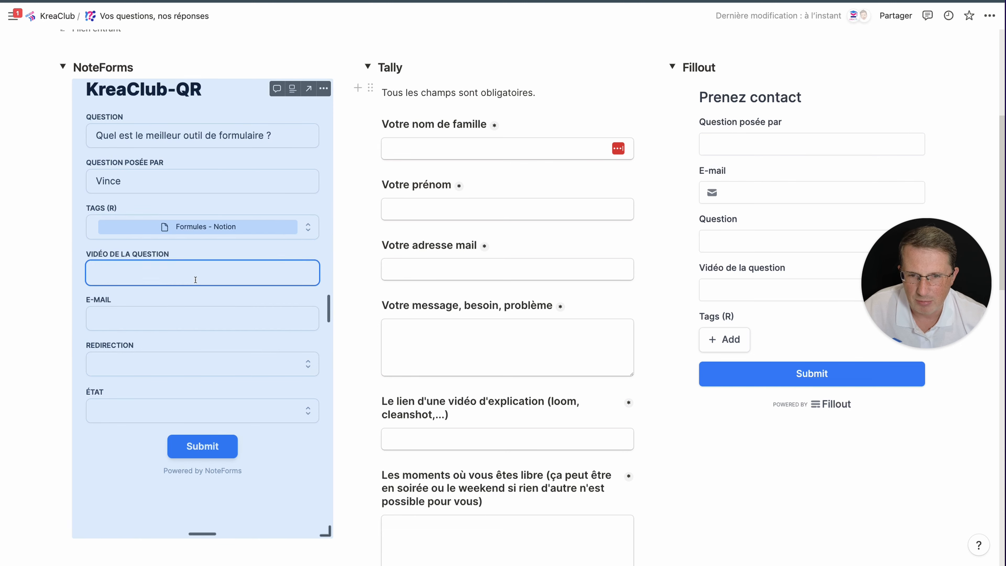
type("https://krea.li/")
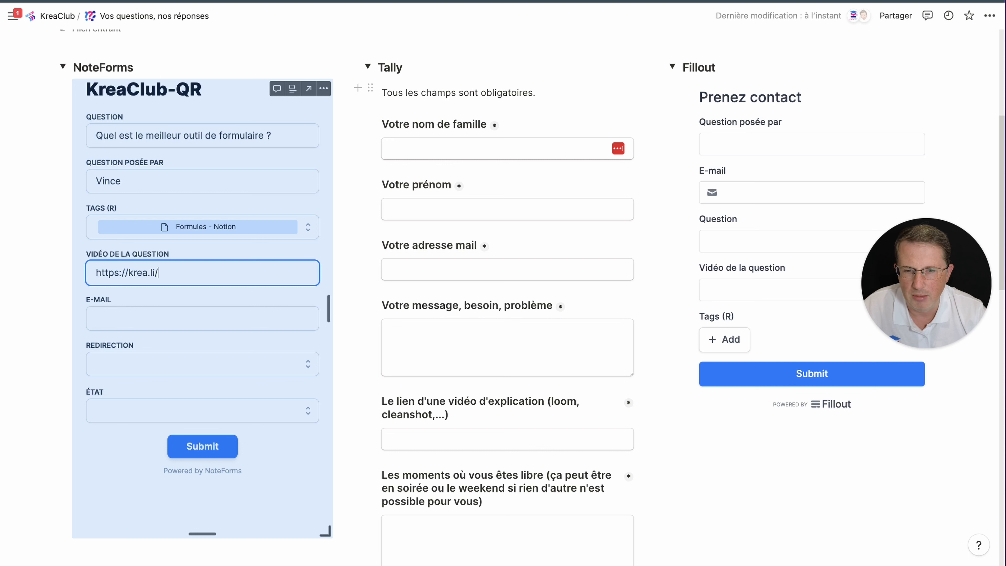
type("kc")
left_click(230, 316)
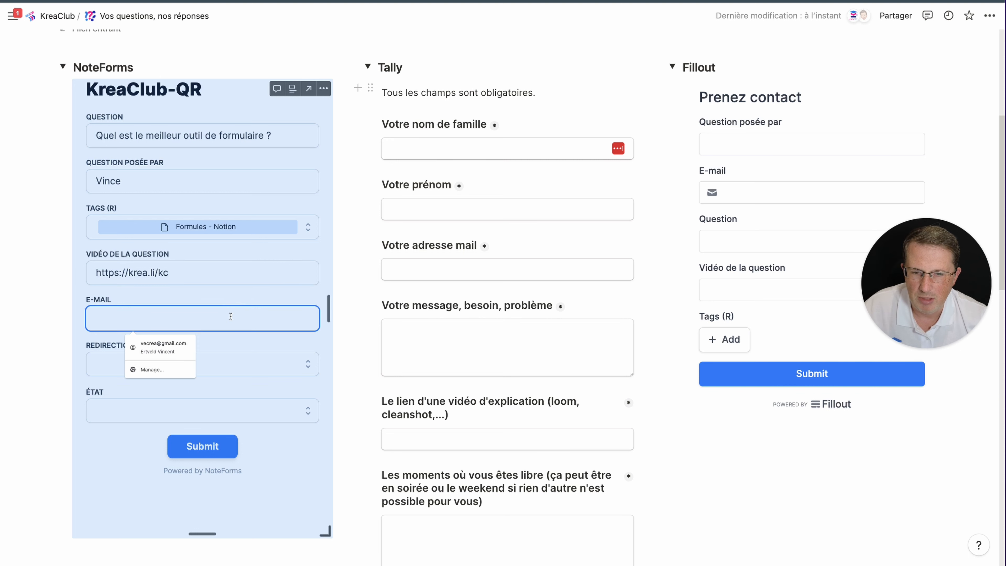
left_click(192, 345)
left_click(174, 367)
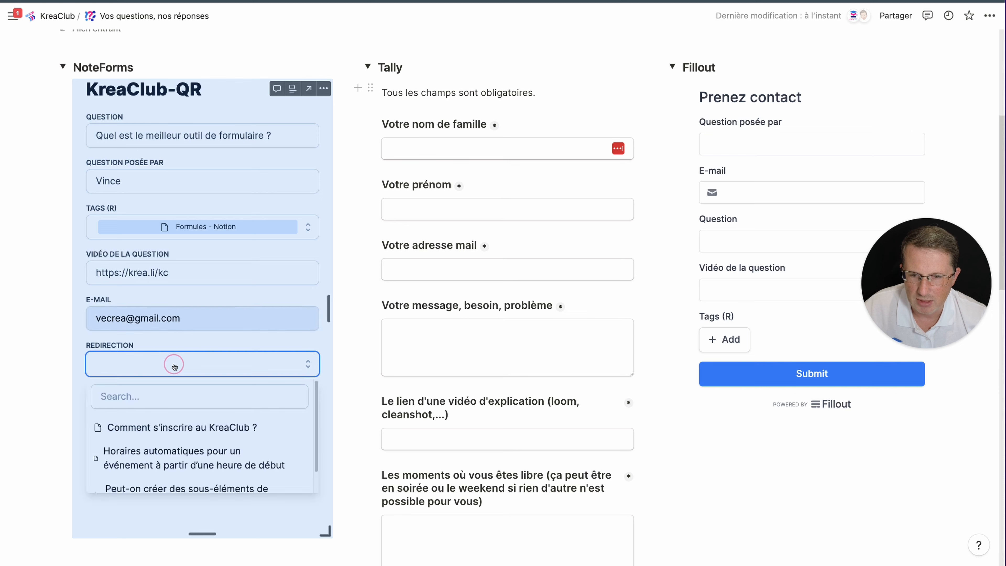
scroll(168, 385, "down", 2)
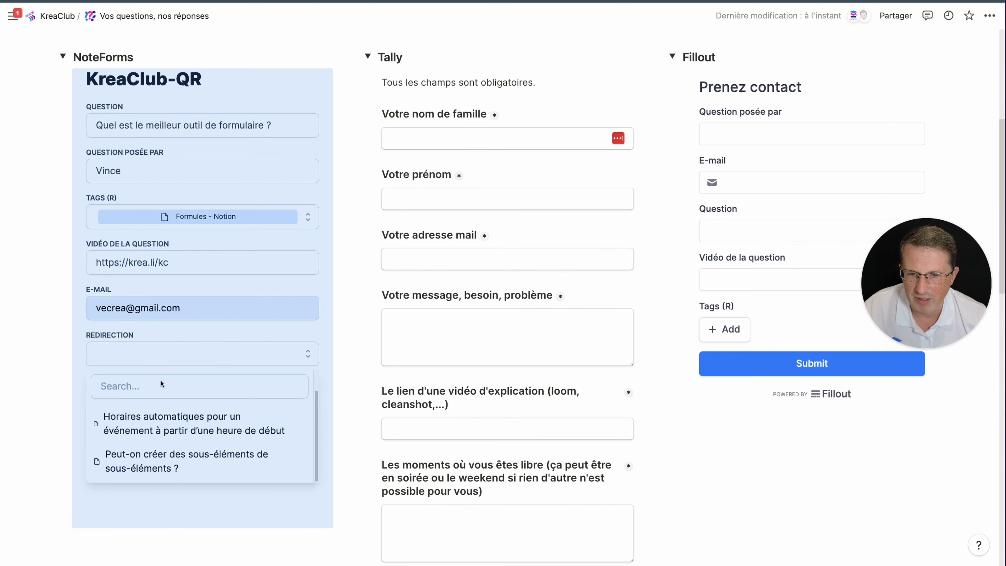
left_click(76, 340)
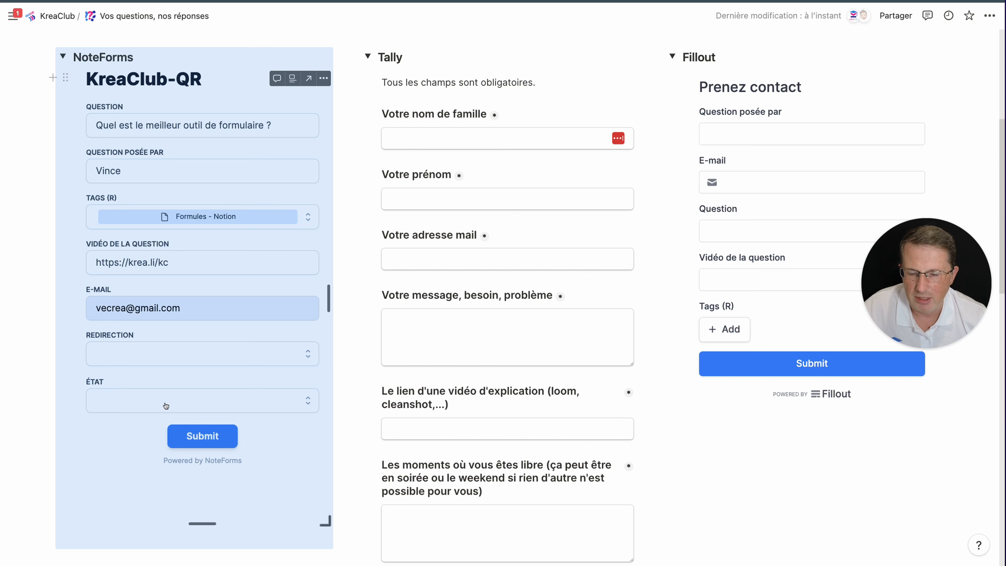
Submit the form and check the KreaClub-QR table for the new pending question
left_click(217, 440)
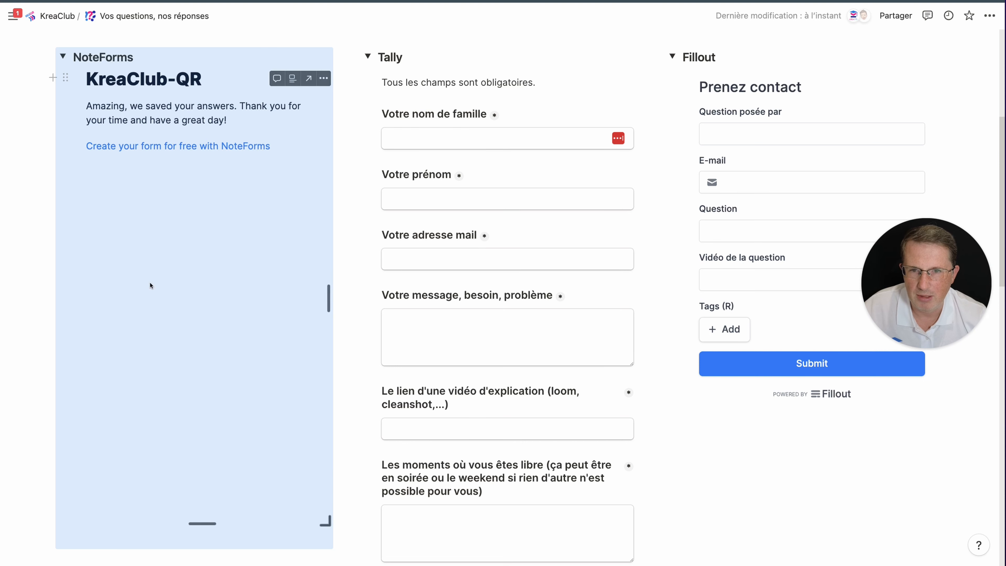
scroll(40, 329, "down", 6)
scroll(40, 330, "down", 12)
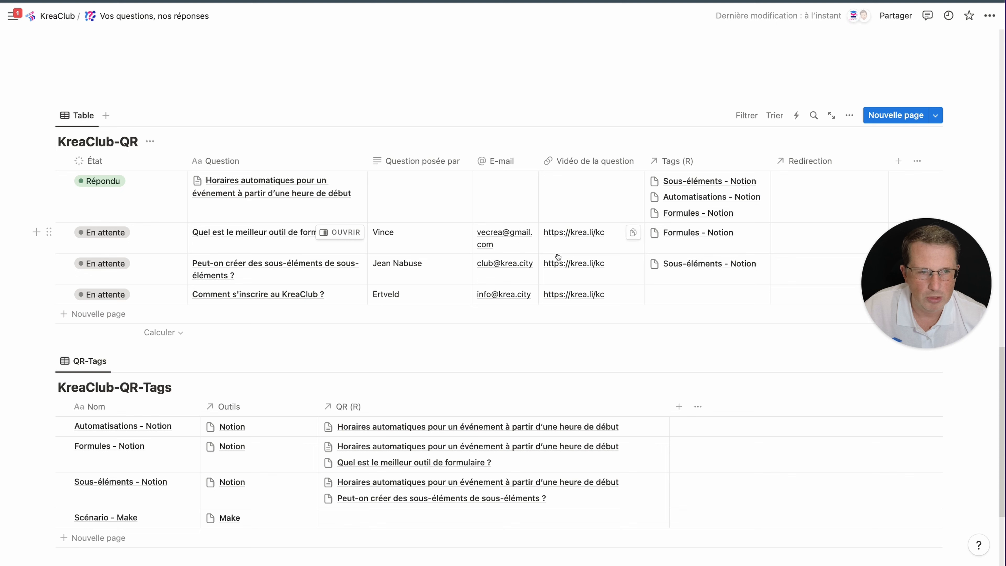
scroll(520, 125, "up", 3)
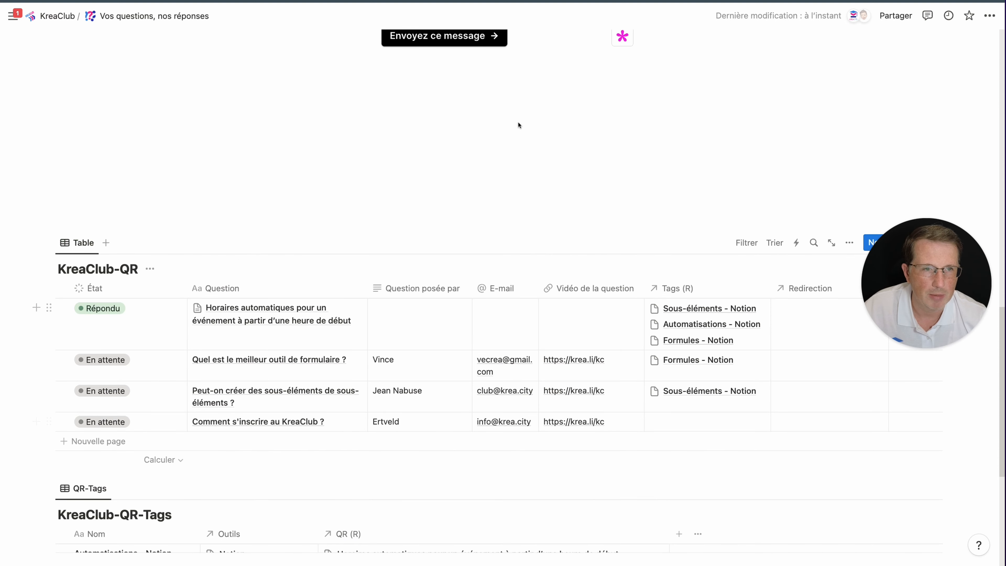
scroll(169, 73, "up", 1)
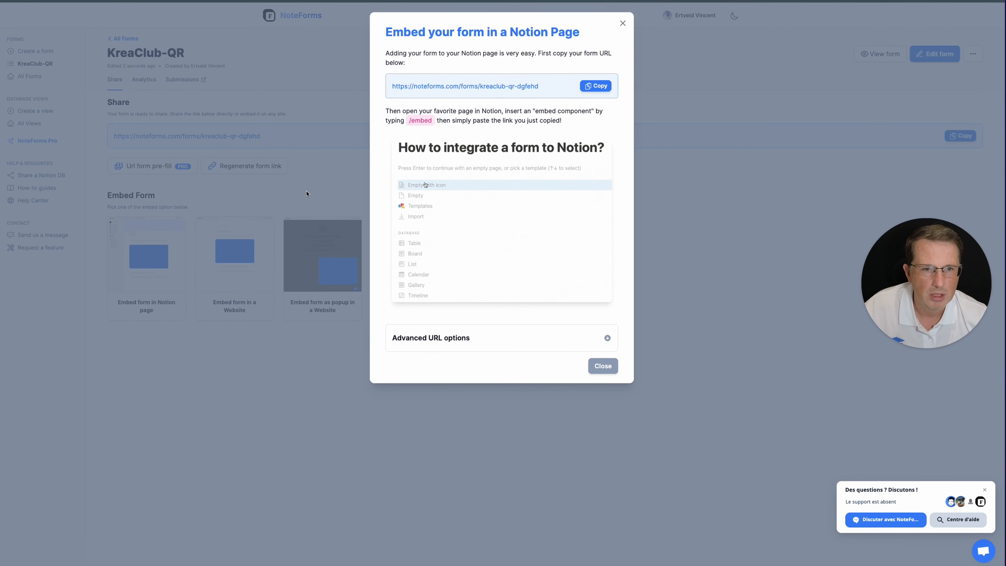
Close the embed instructions and reopen the KreaClub-QR form in the editor
left_click(327, 152)
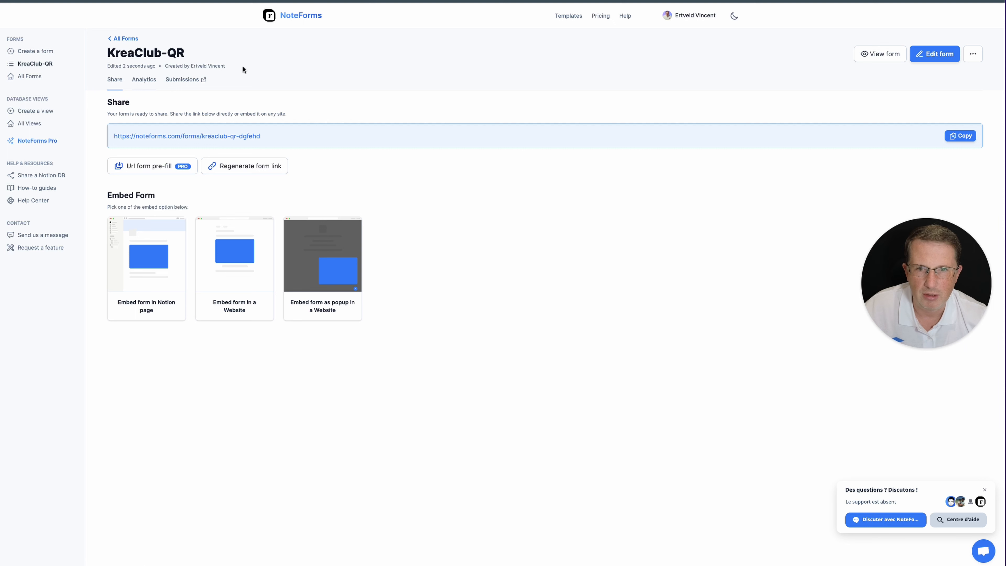
left_click(119, 39)
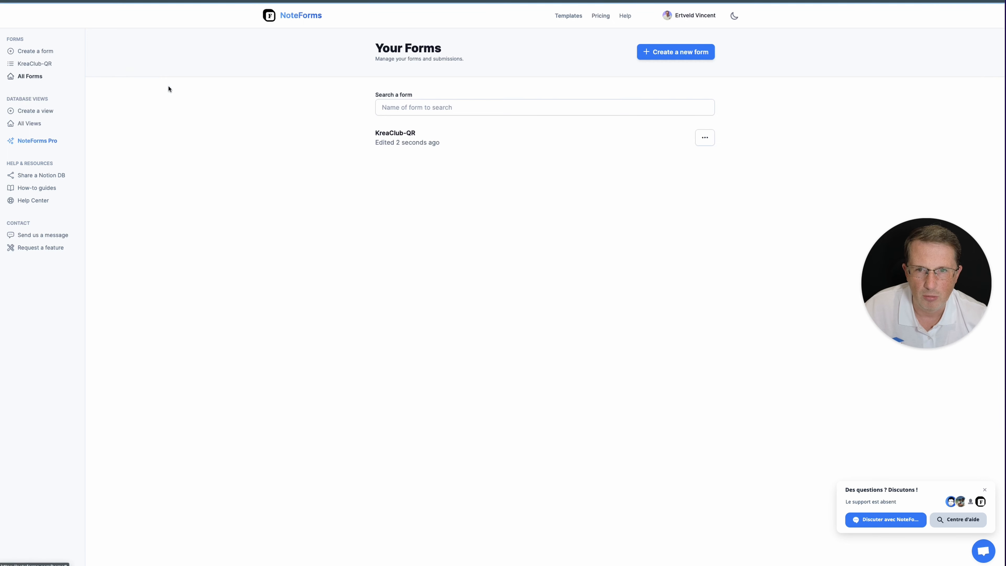
left_click(416, 144)
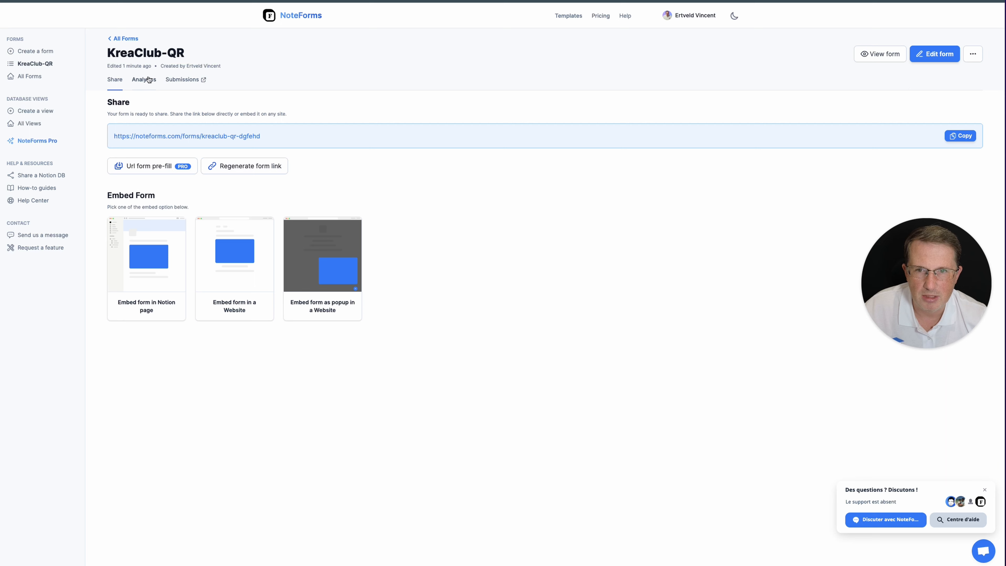
left_click(935, 54)
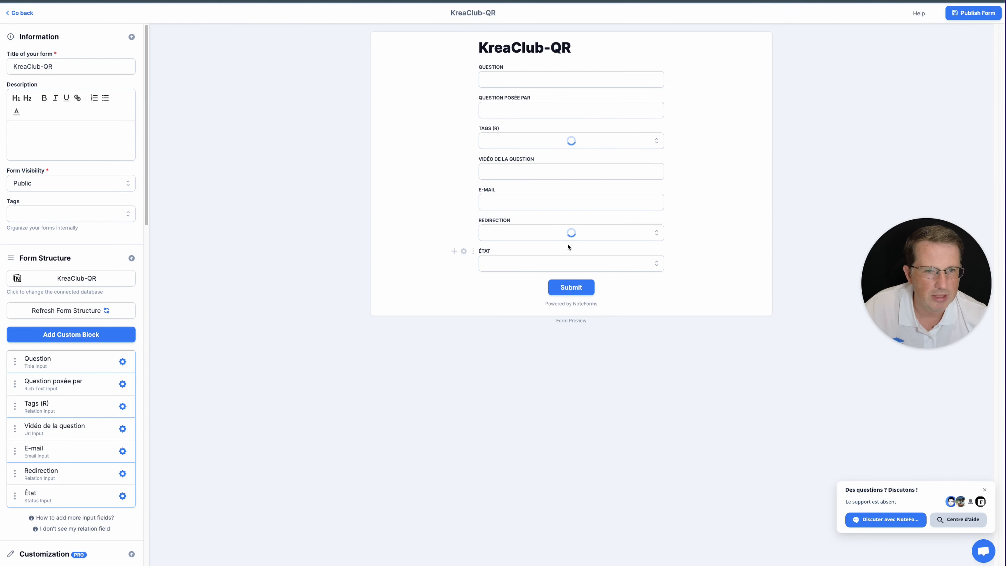
Hide the Redirection and État fields, test Submit, and republish the form
left_click(559, 229)
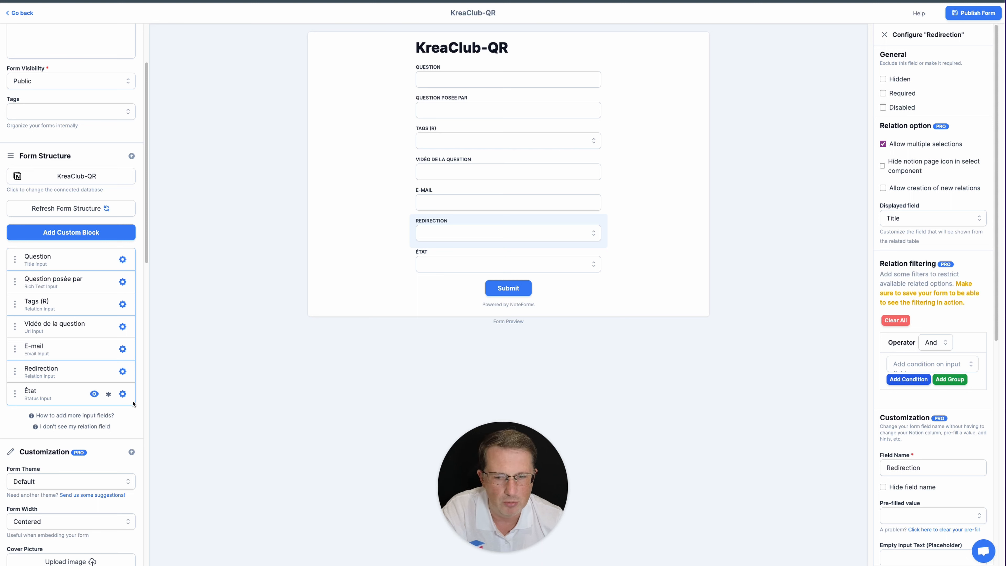
scroll(91, 420, "down", 3)
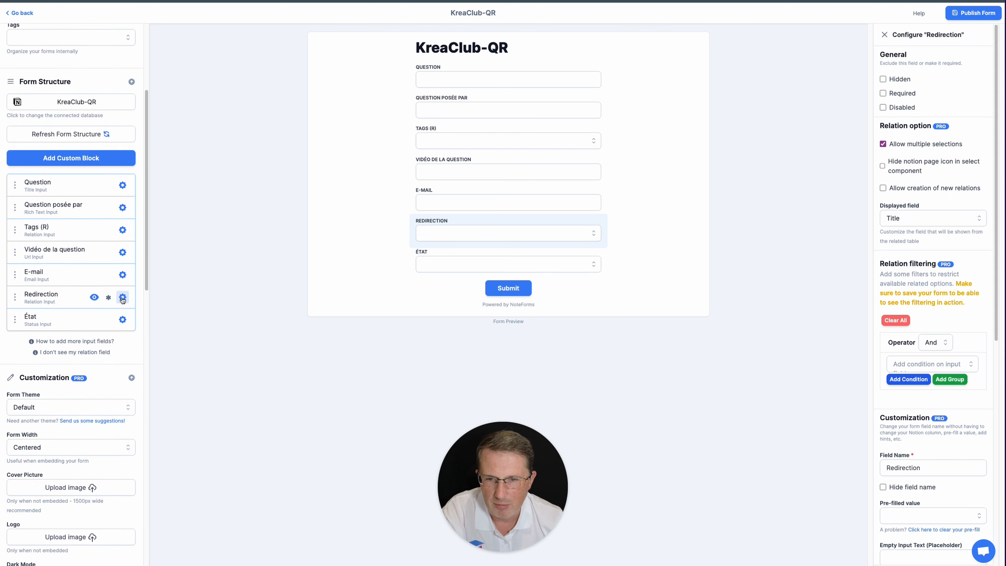
left_click(95, 297)
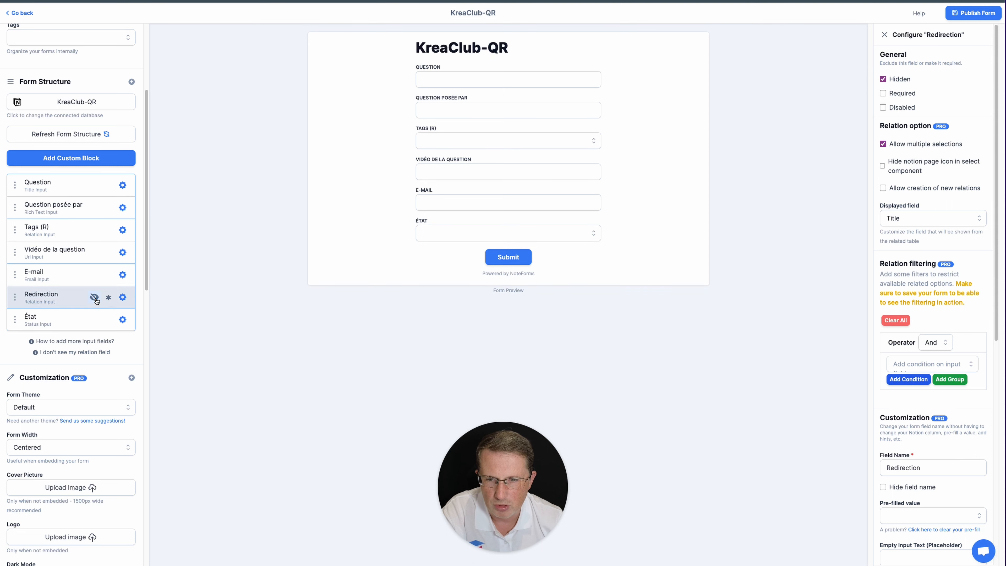
left_click(94, 323)
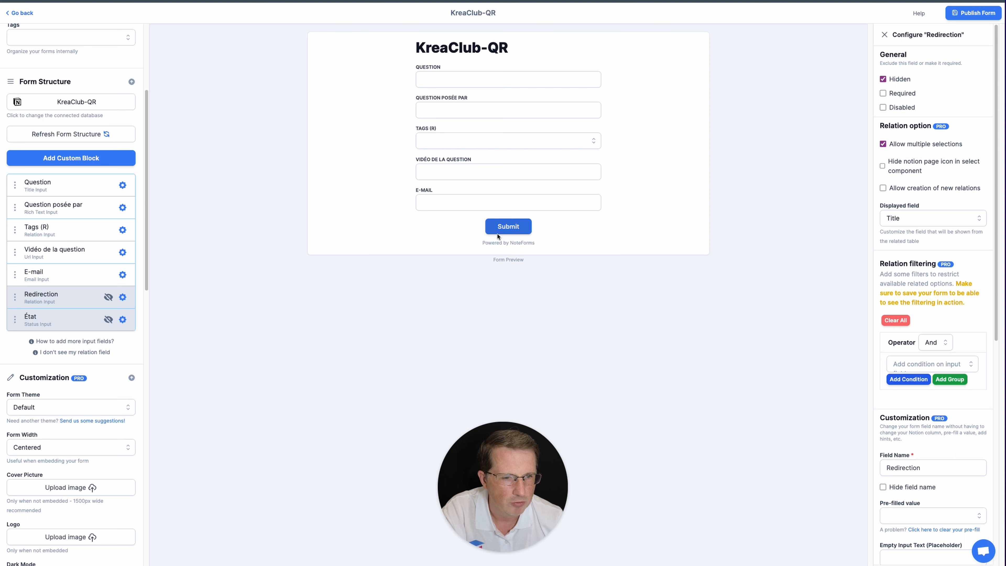
left_click(491, 227)
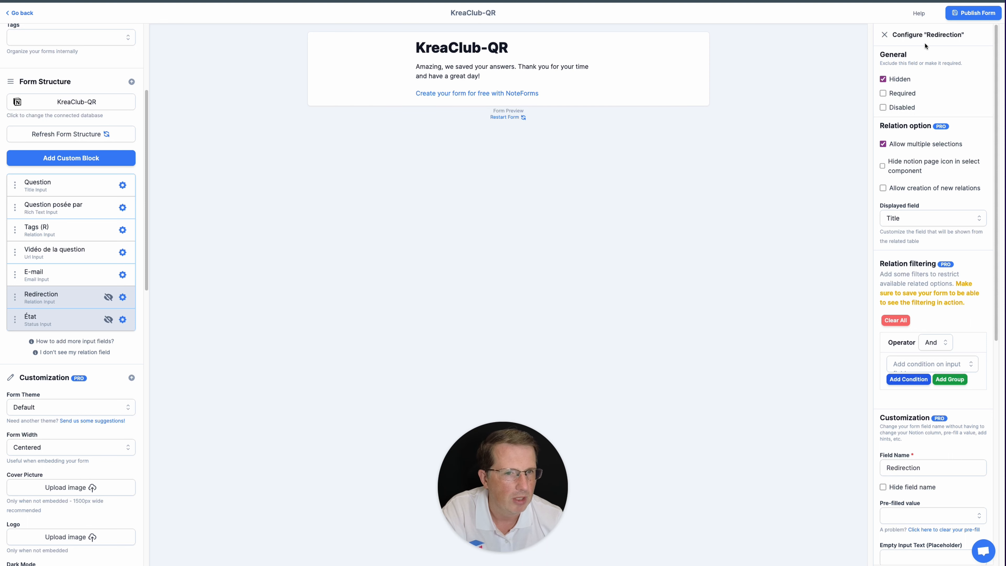
left_click(952, 13)
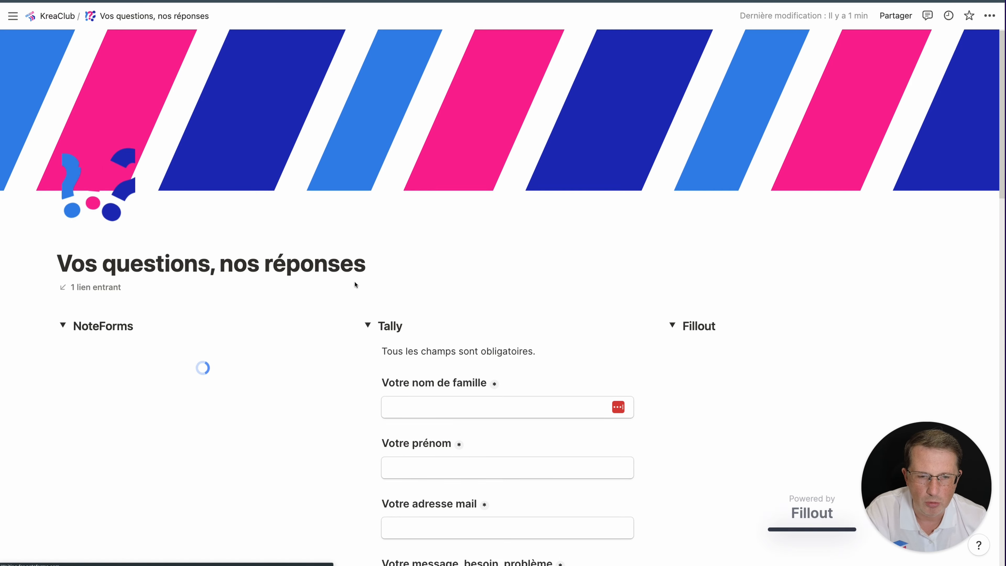
scroll(355, 280, "down", 5)
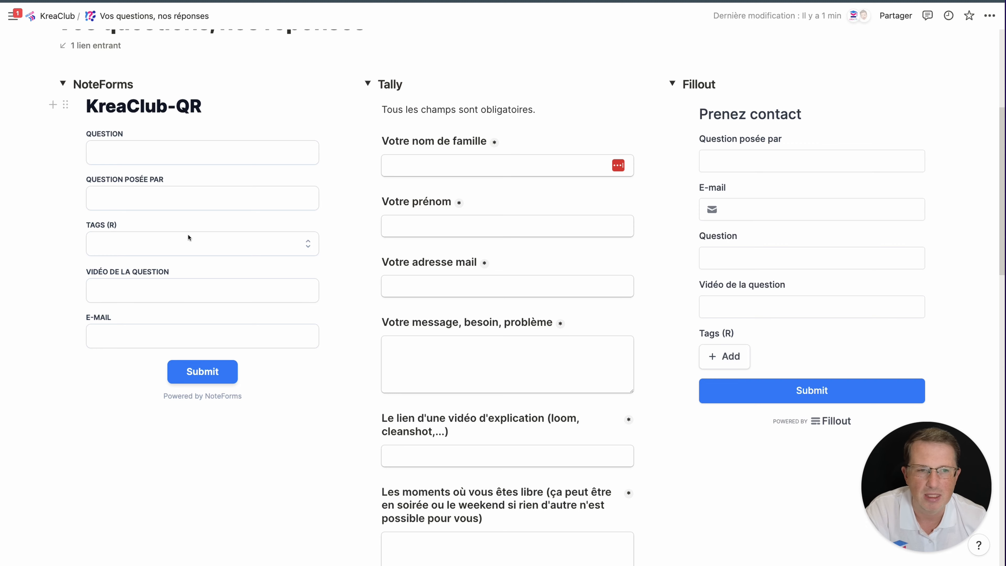
scroll(183, 233, "down", 2)
scroll(183, 232, "up", 4)
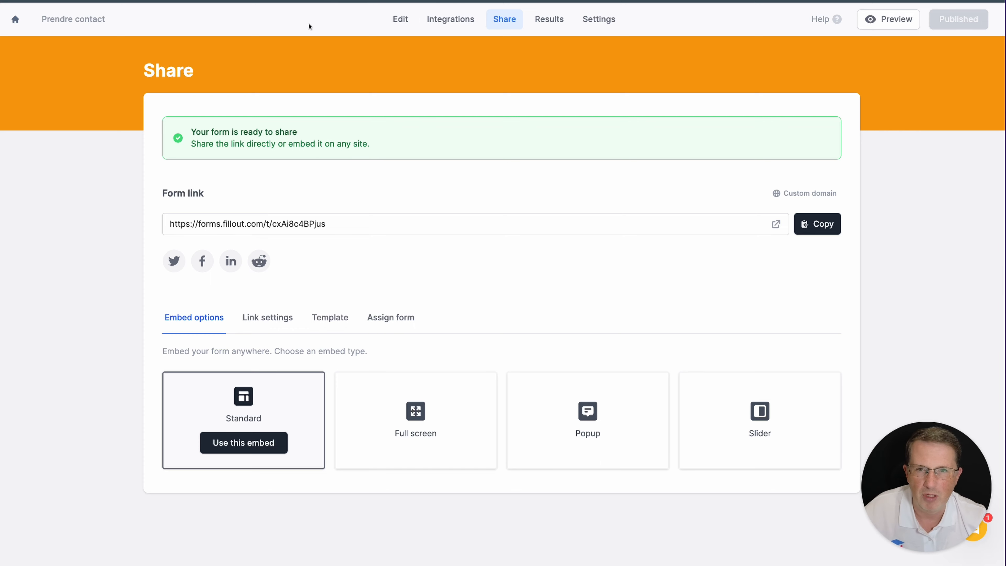
Load Fillout's pricing page from the address bar suggestion and scroll to the plans
type("fillout pr")
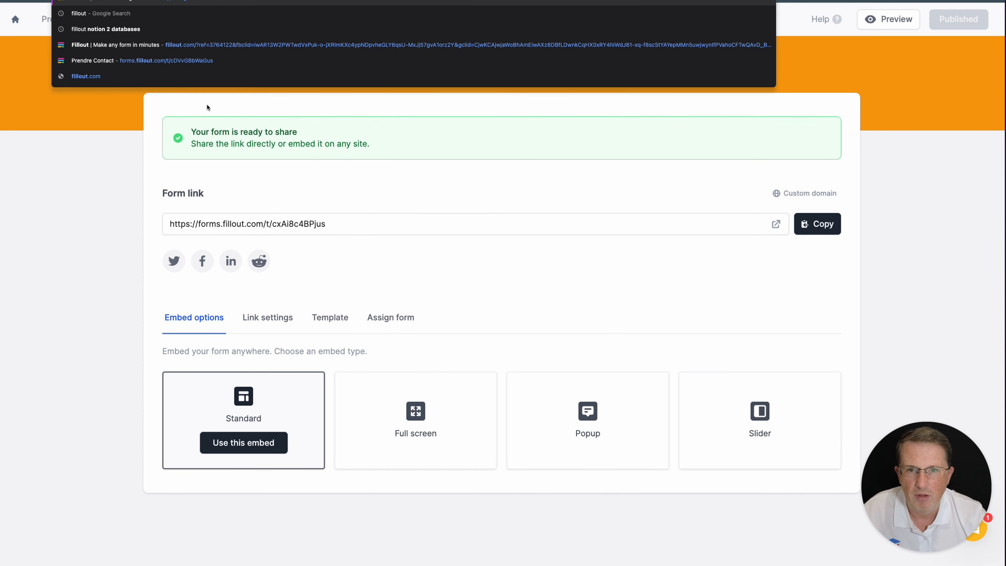
type("i")
key("Down")
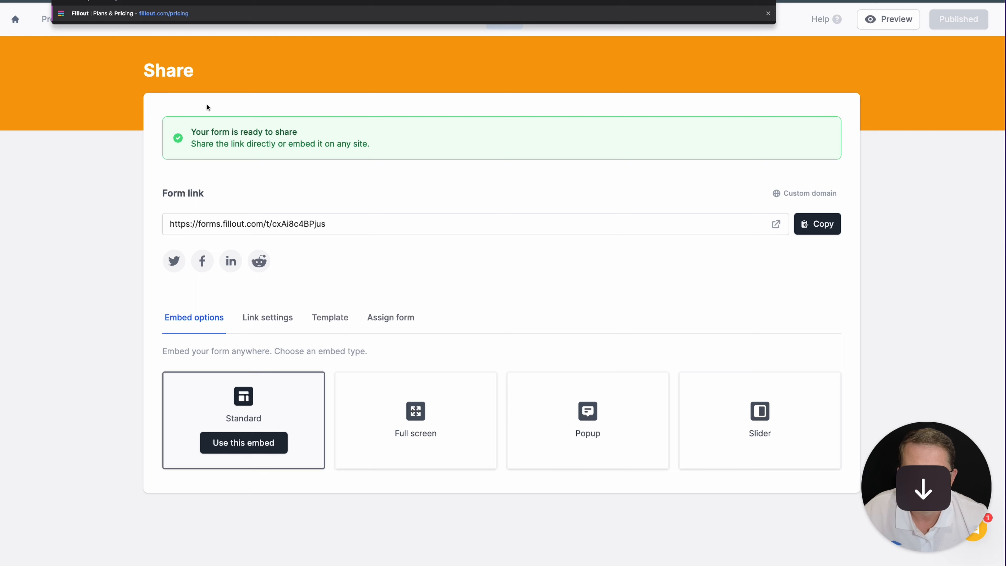
key("Return")
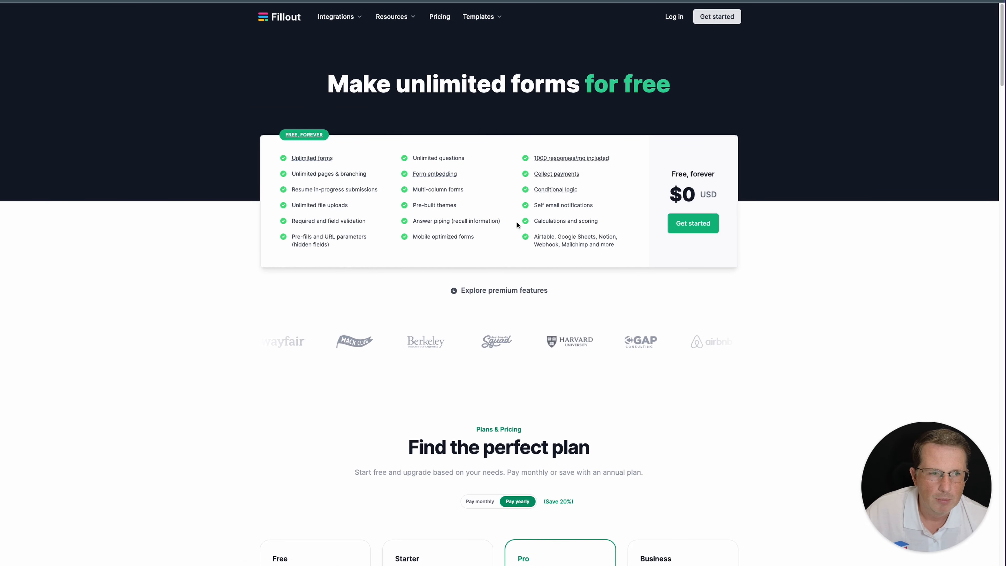
scroll(399, 203, "down", 10)
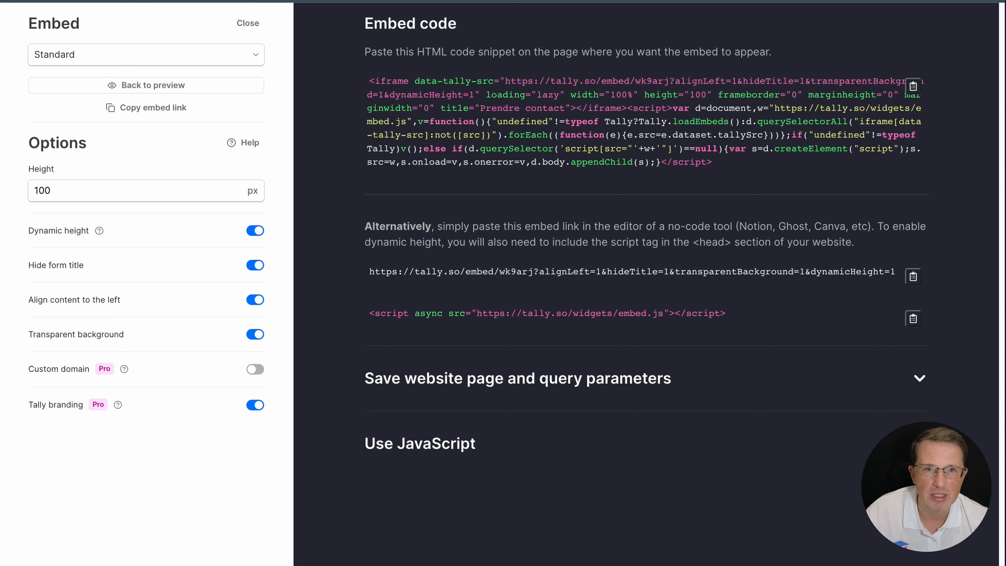
Go to tally.so/pricing and scroll through the free, unlimited features list
type("t")
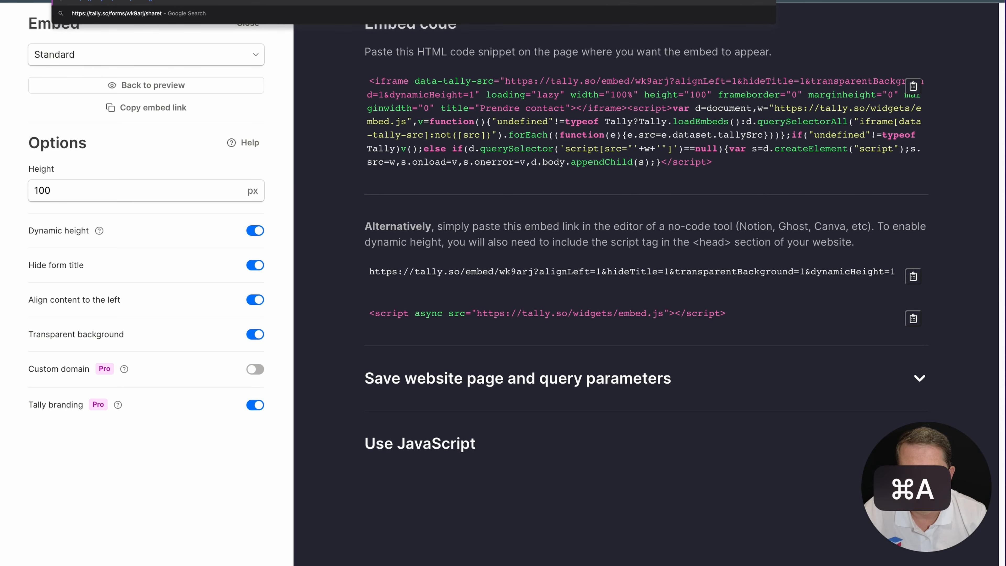
type("tall")
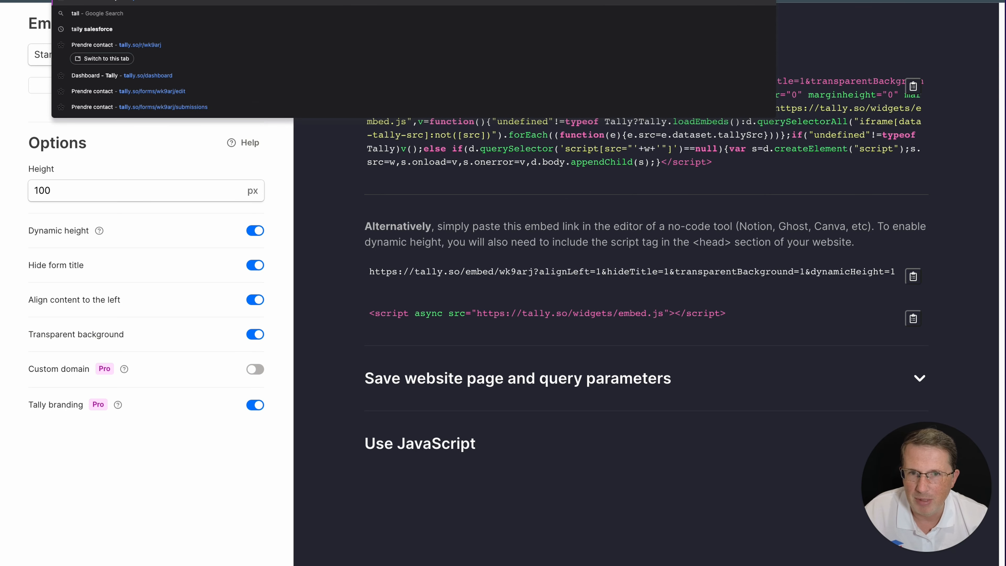
type("y")
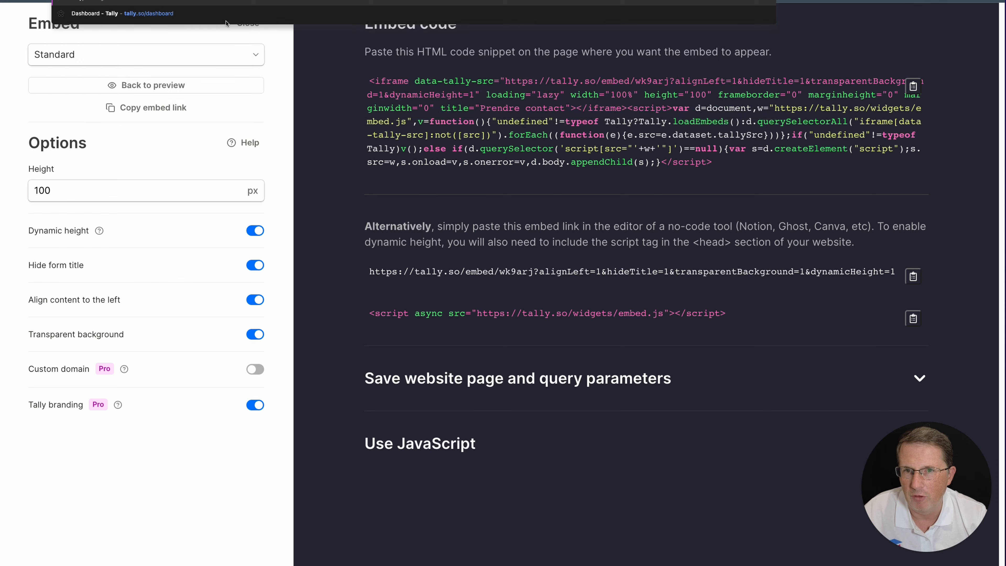
type(".so/pr")
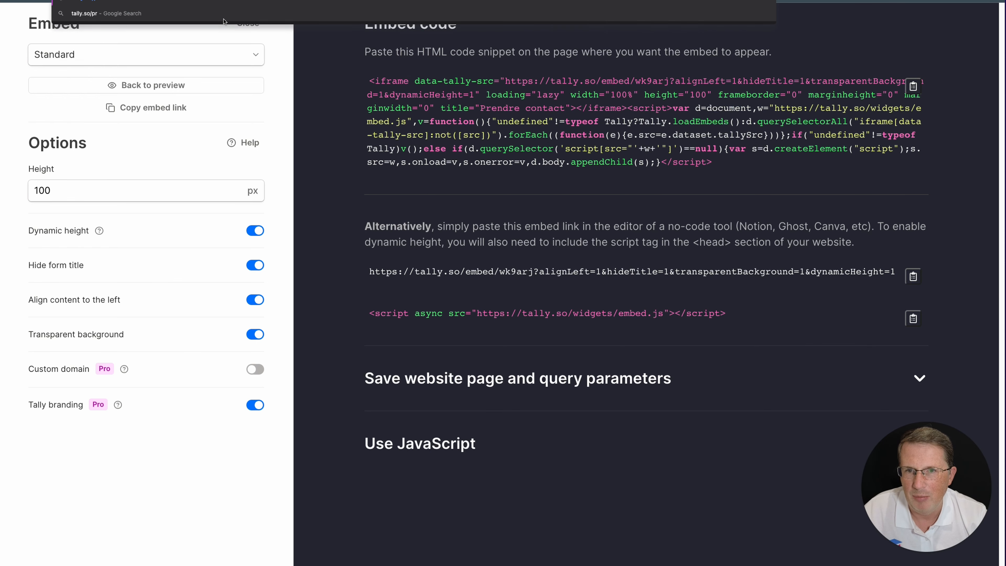
type("icing")
key("Return")
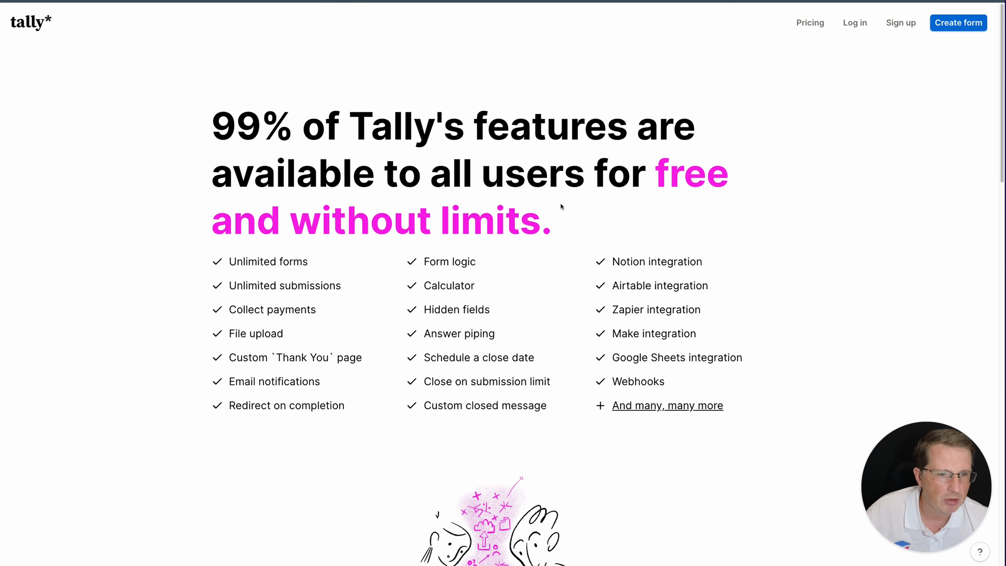
scroll(567, 203, "down", 12)
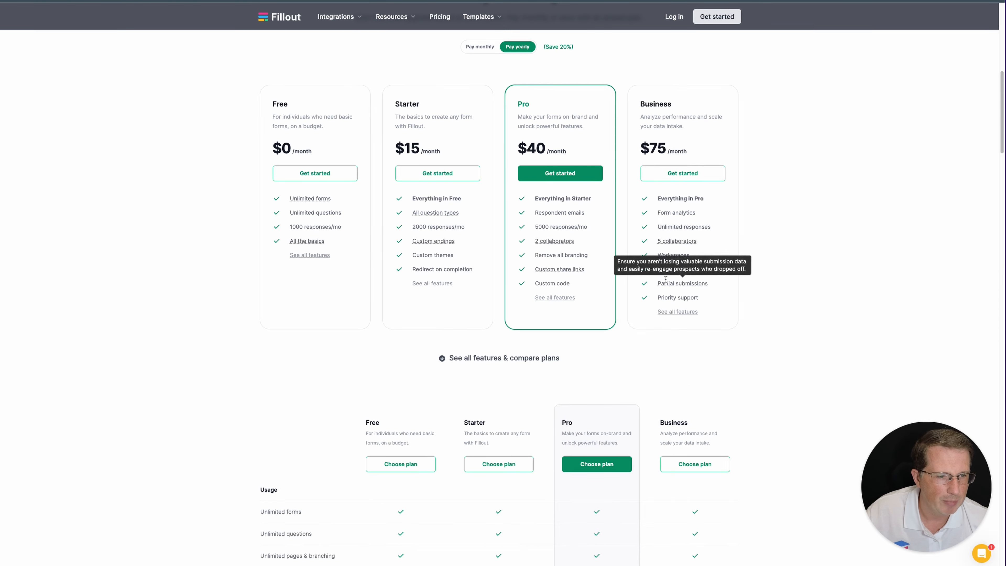
Zoom in on Fillout's plan cards to compare the $0, $15, $40 and $75 monthly prices
mouse_move(686, 285)
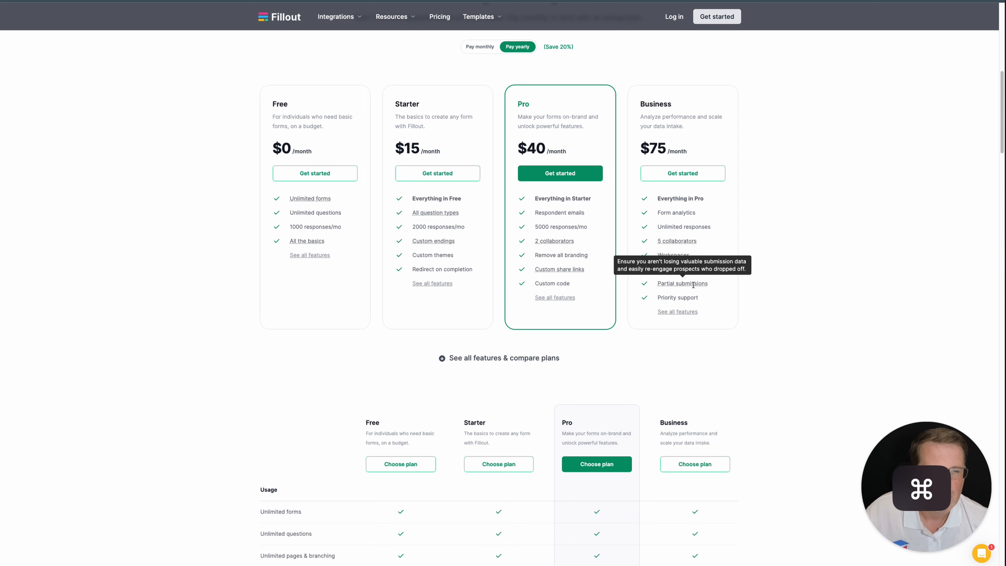
key("super+plus")
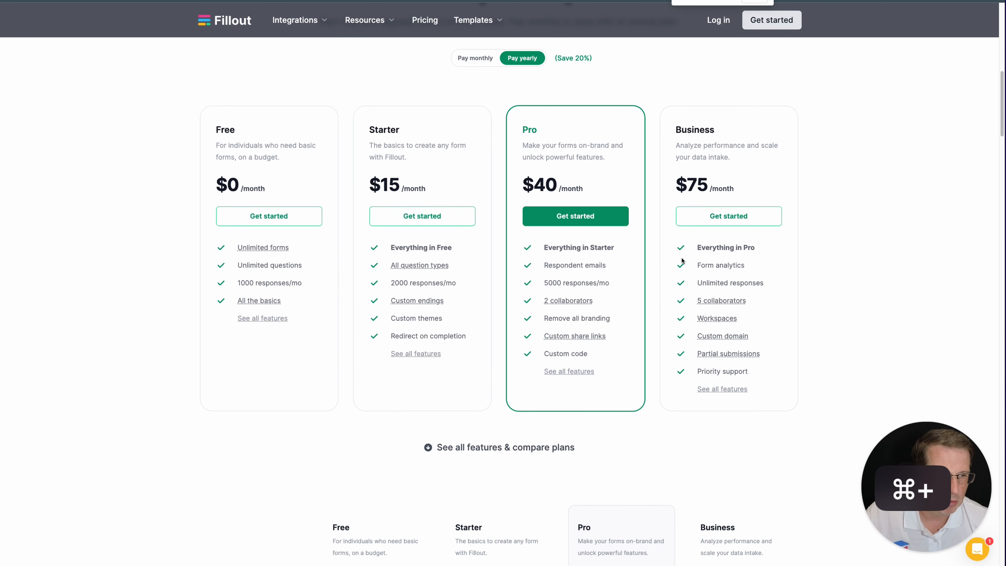
mouse_move(715, 352)
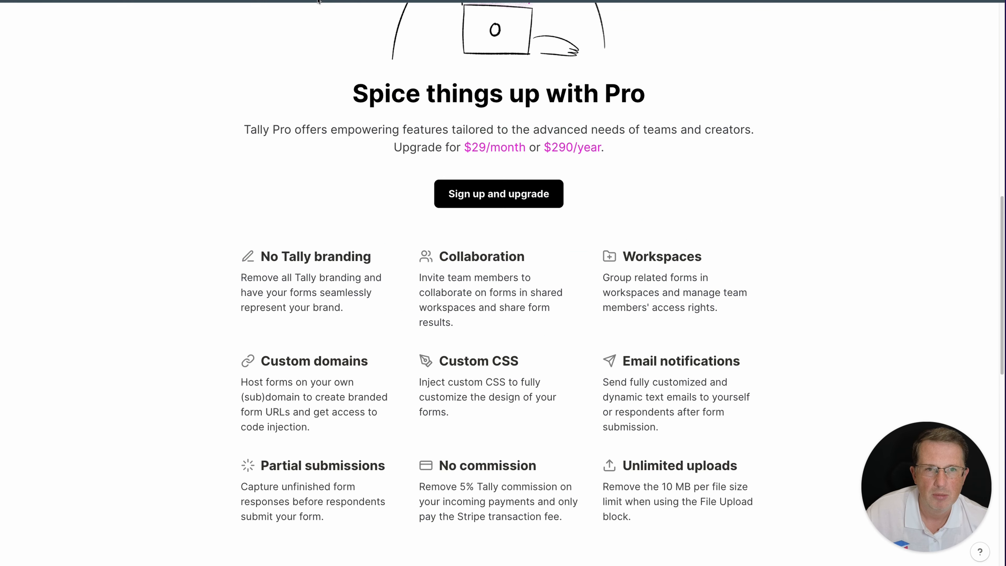
scroll(135, 267, "down", 8)
scroll(134, 267, "up", 3)
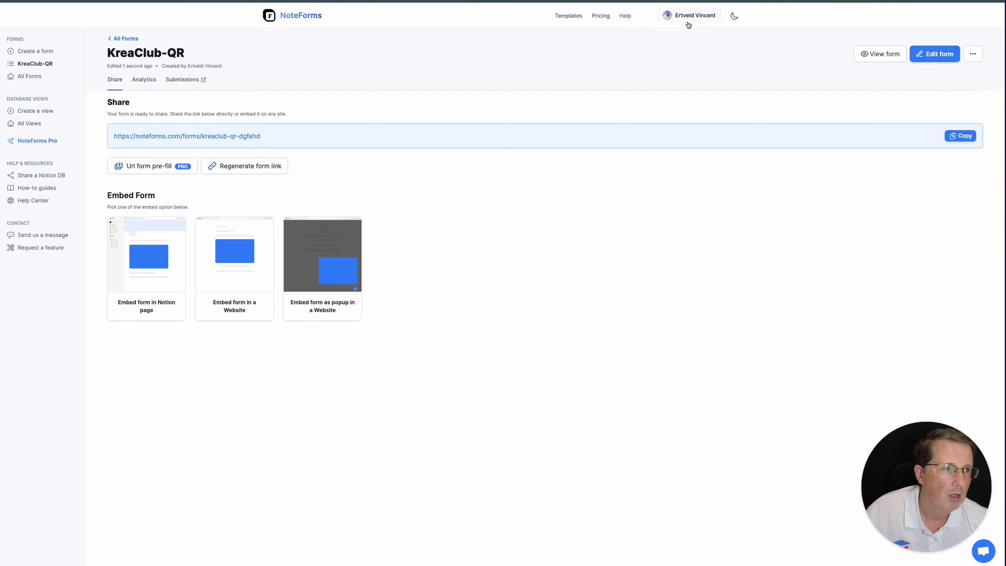
Open NoteForms pricing to see Pro at $20 and Enterprise at $50 per month
left_click(601, 16)
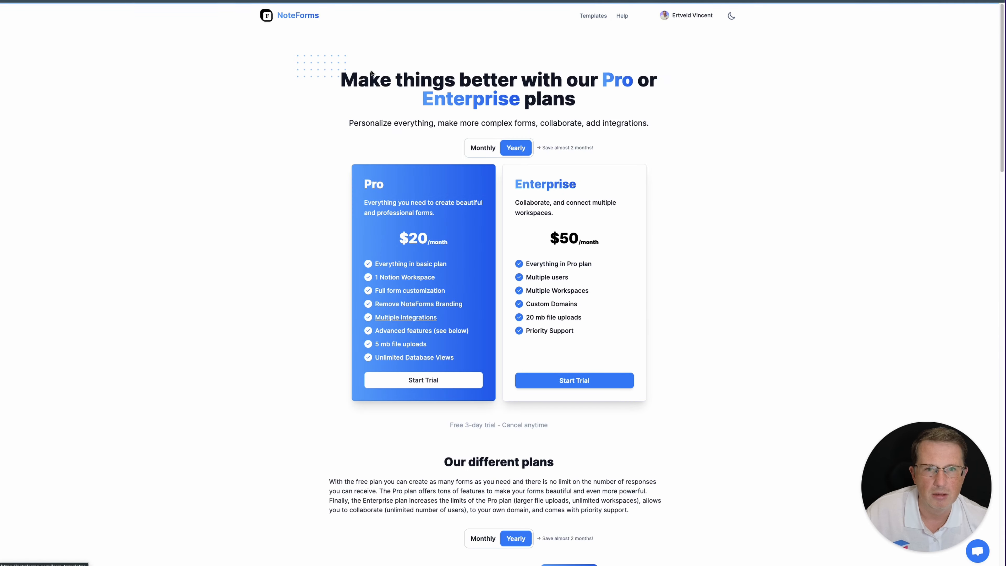